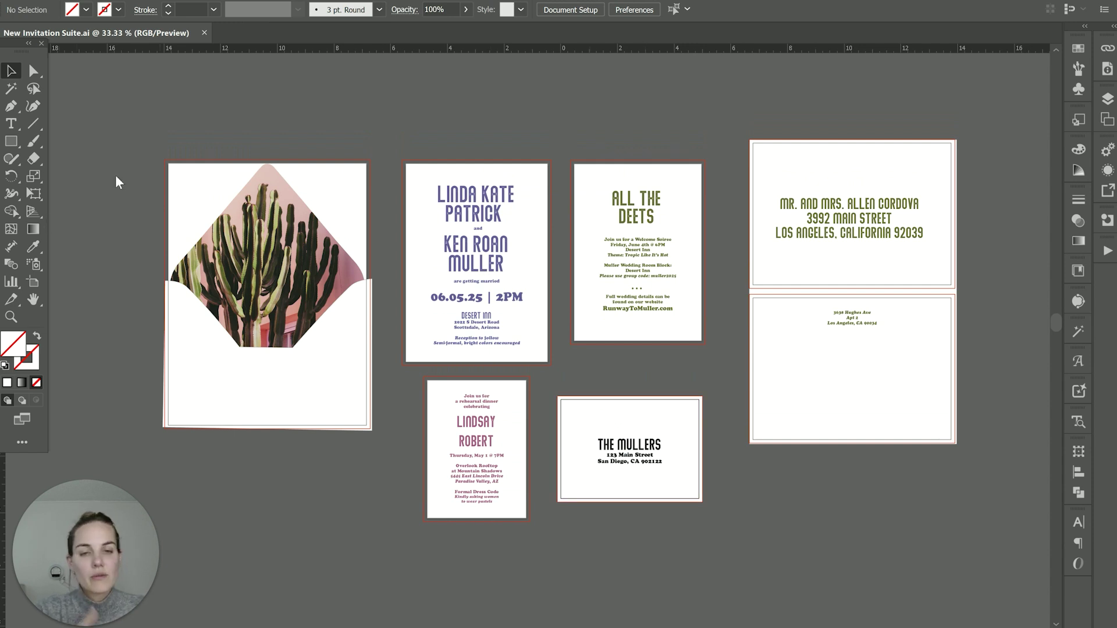
Check the artboard dimensions of the invitation, details card, rehearsal dinner card, reply card and envelope with the Artboard tool.
click(33, 281)
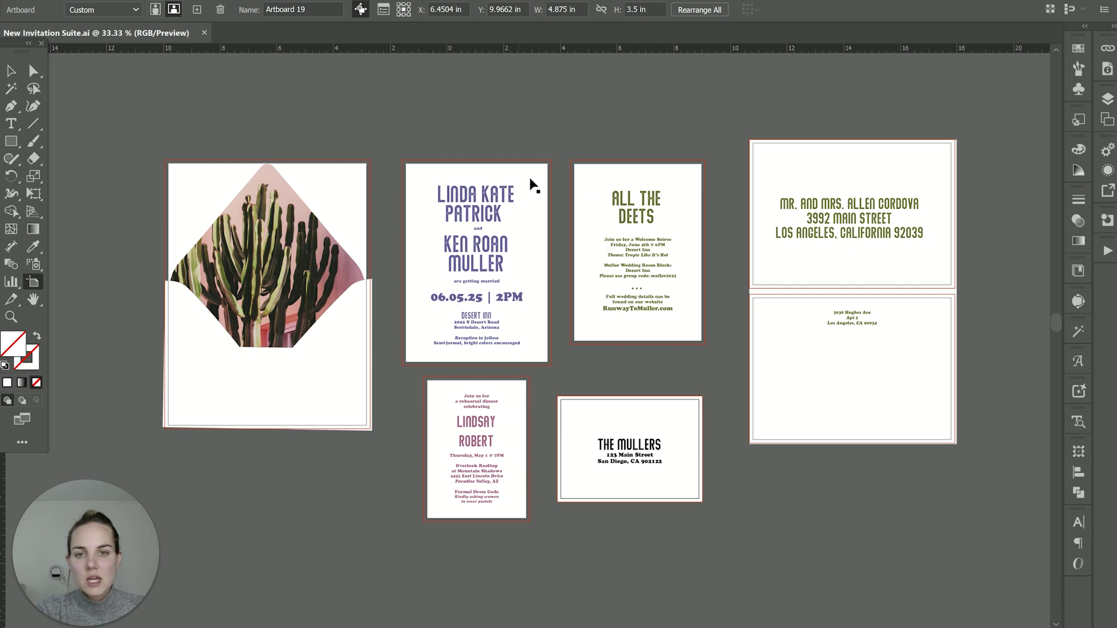
click(531, 185)
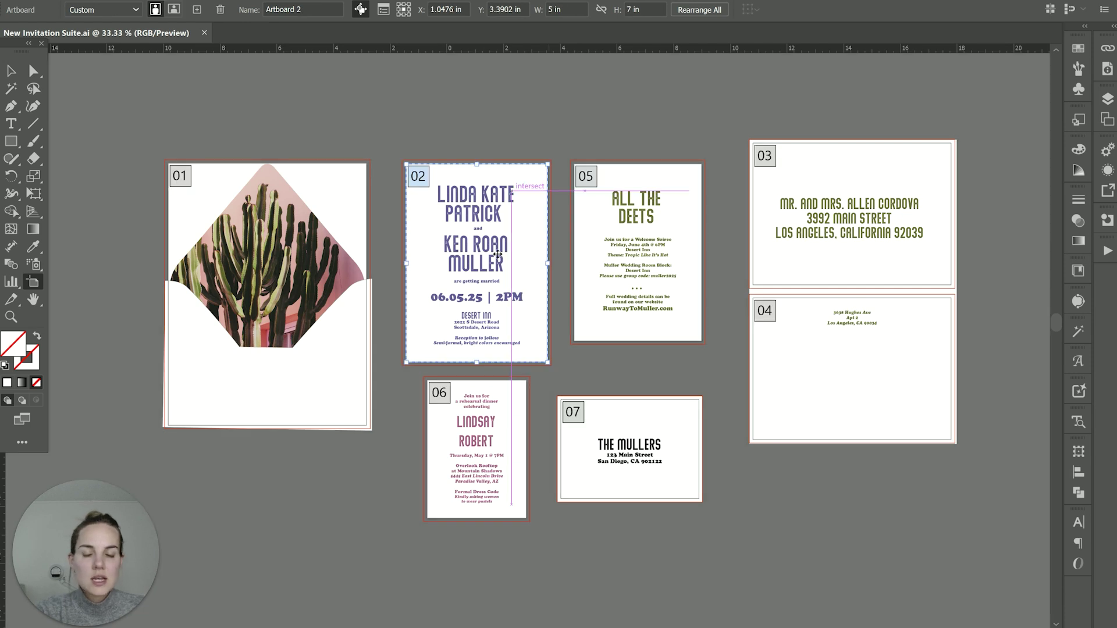
click(678, 182)
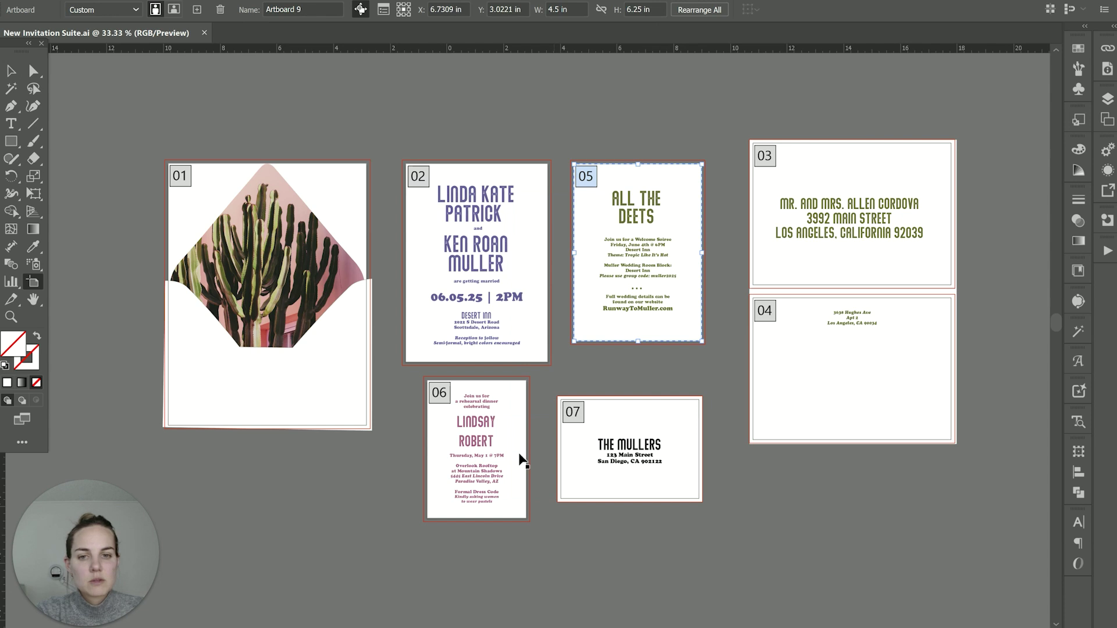
click(516, 425)
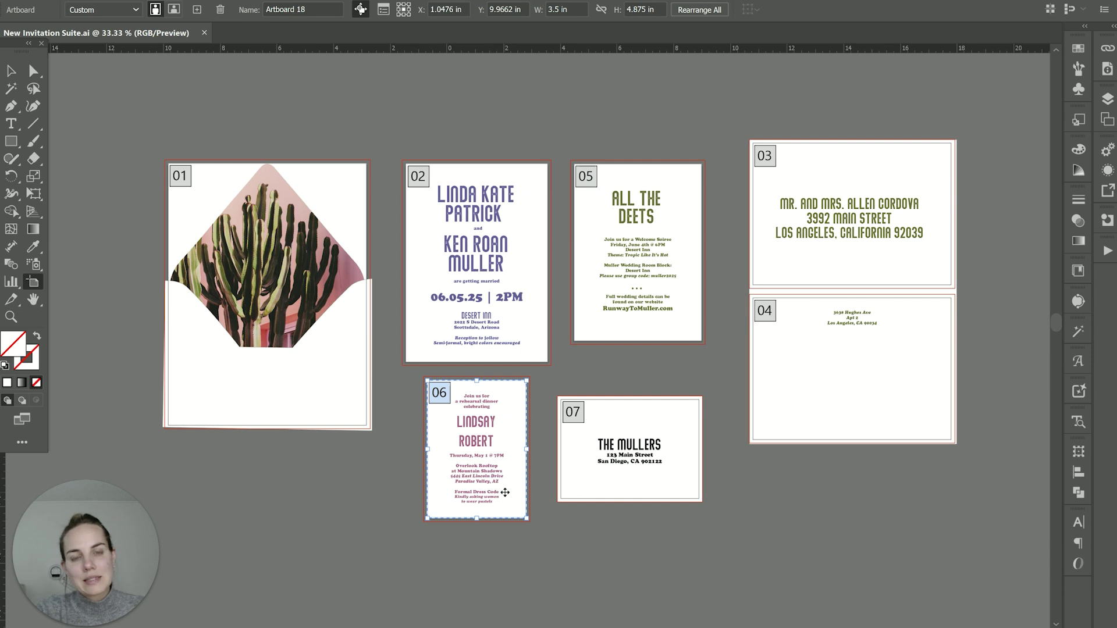
click(680, 415)
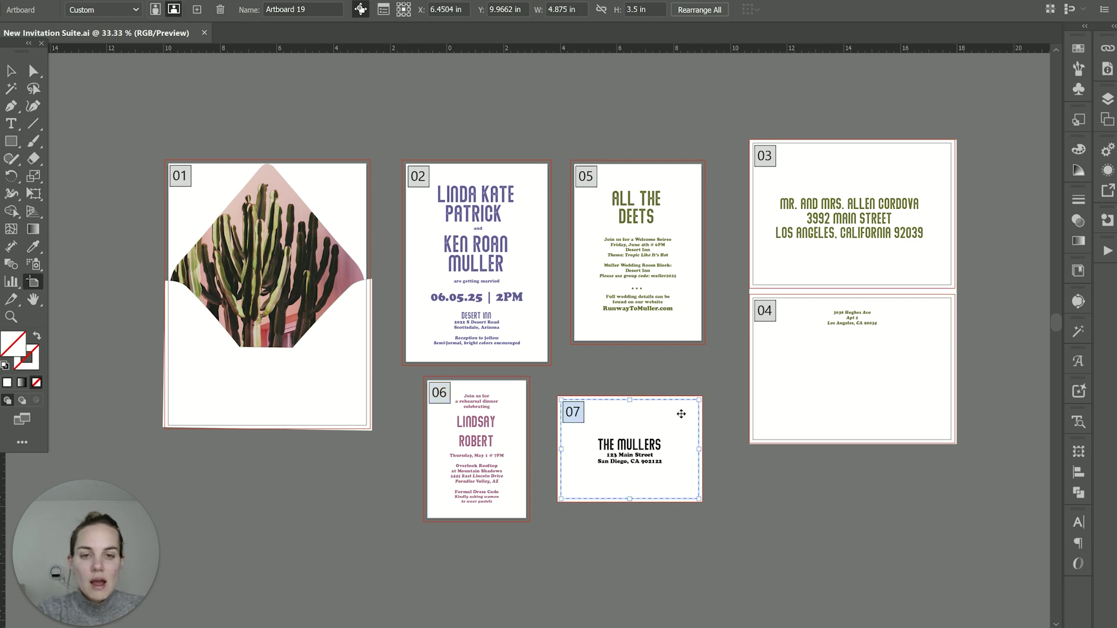
click(806, 392)
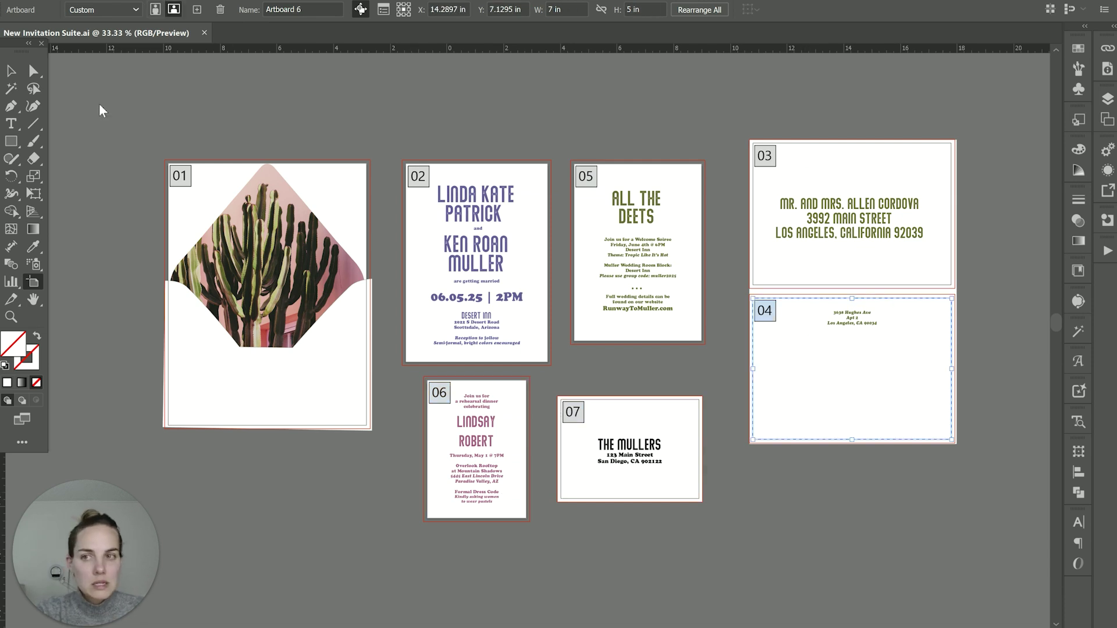
click(11, 70)
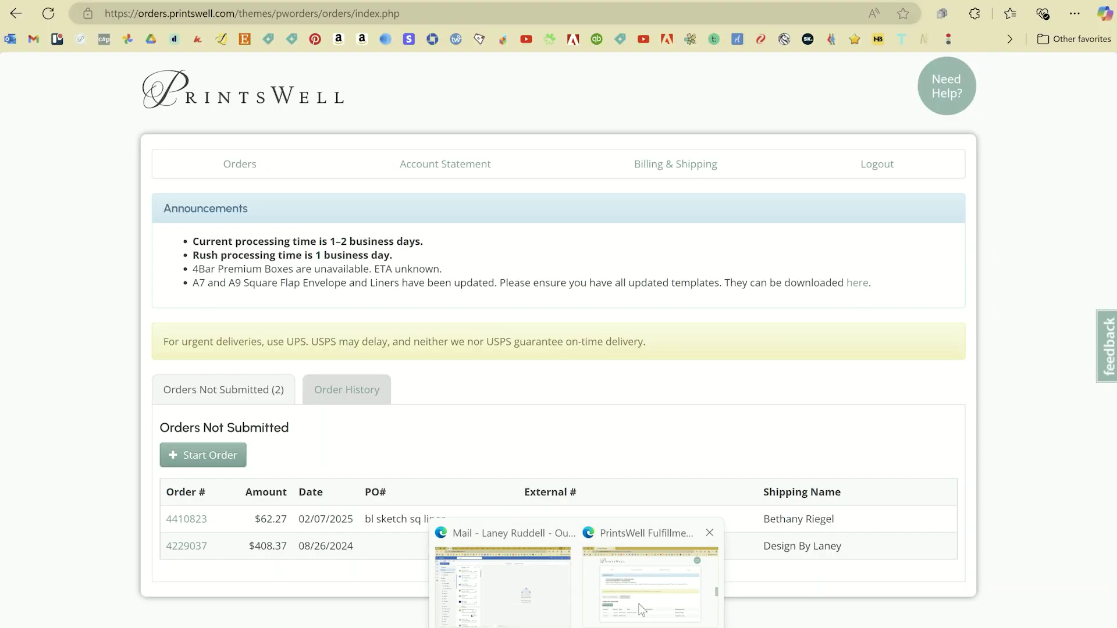
Switch to the PrintsWell site in the browser and open its Die Cut Cards service page.
click(652, 576)
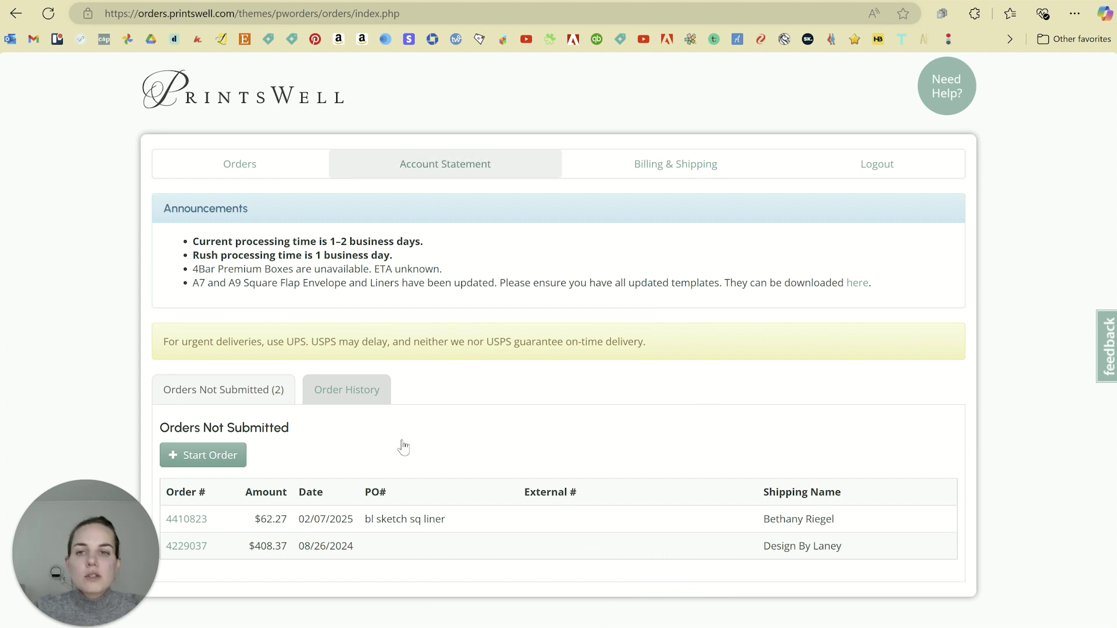
click(954, 86)
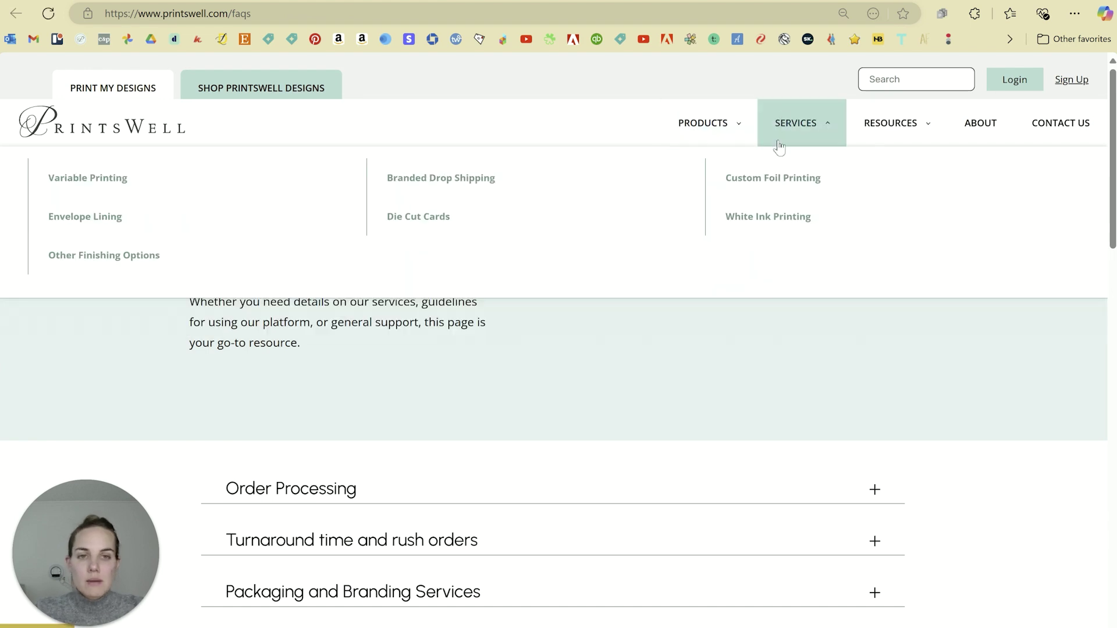
click(455, 222)
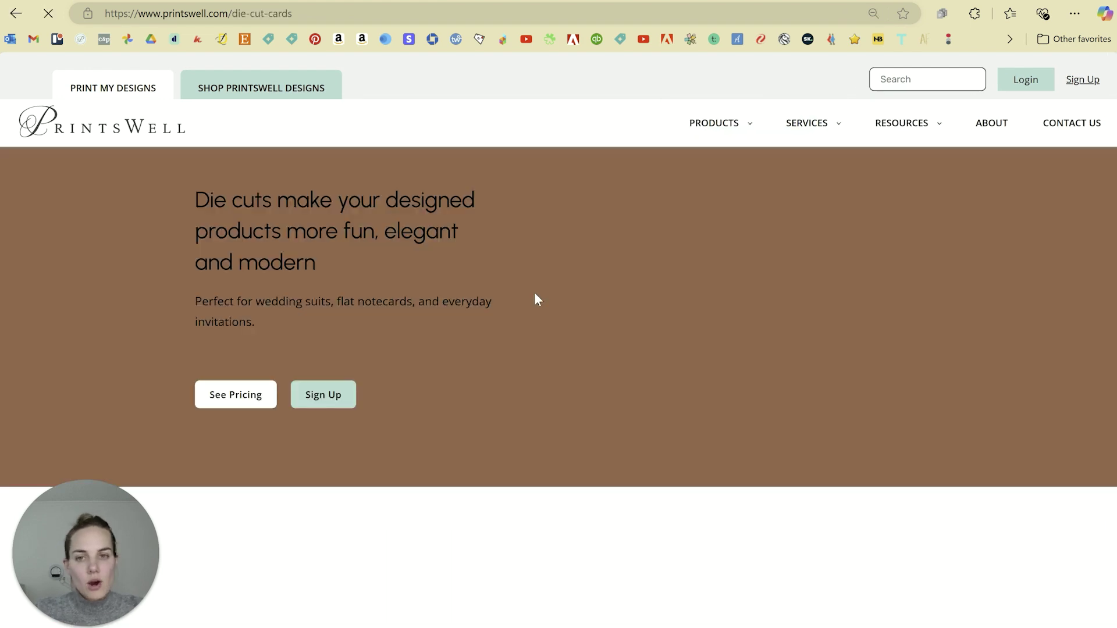
Examine the available die-cut shapes and the sizes offered for each on the Die Cut Cards page.
scroll(576, 293, down, 7)
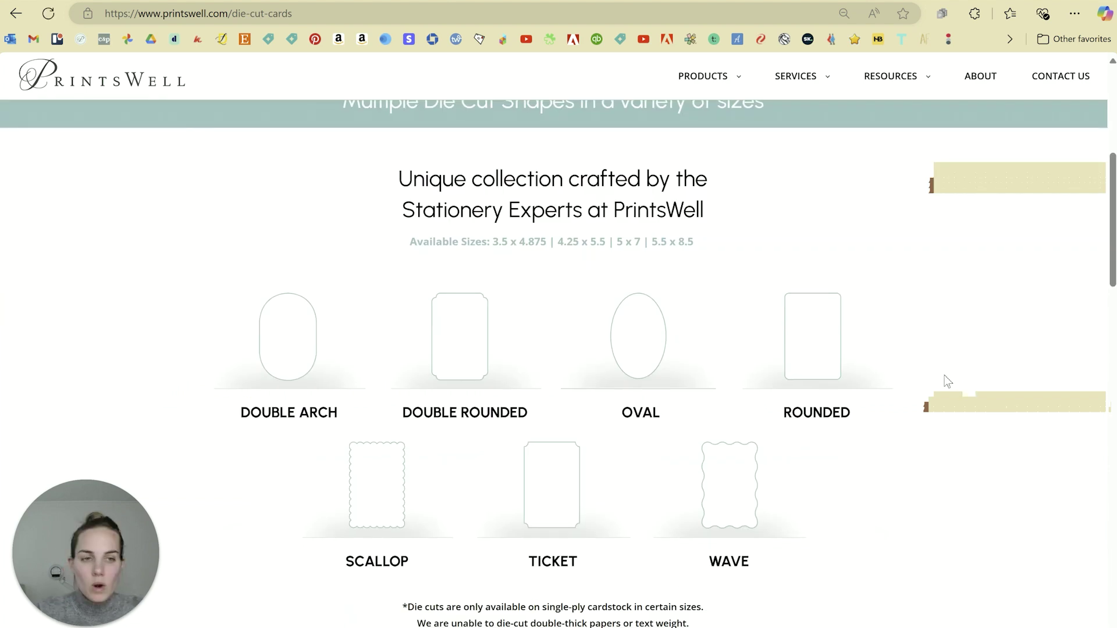
scroll(948, 378, down, 1)
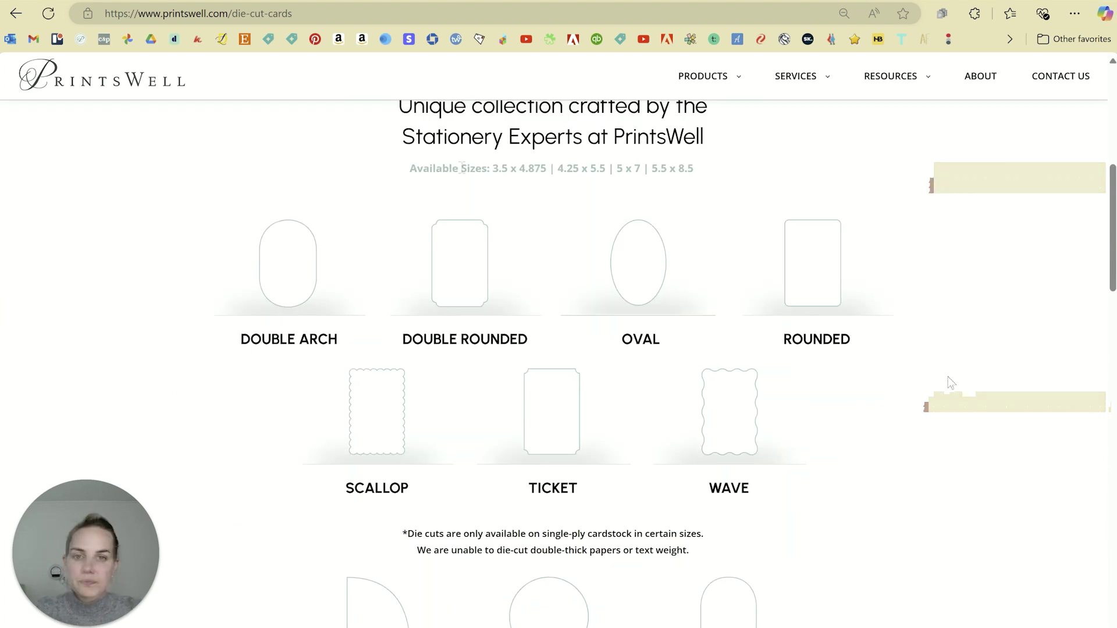
drag(423, 169, 689, 170)
click(696, 169)
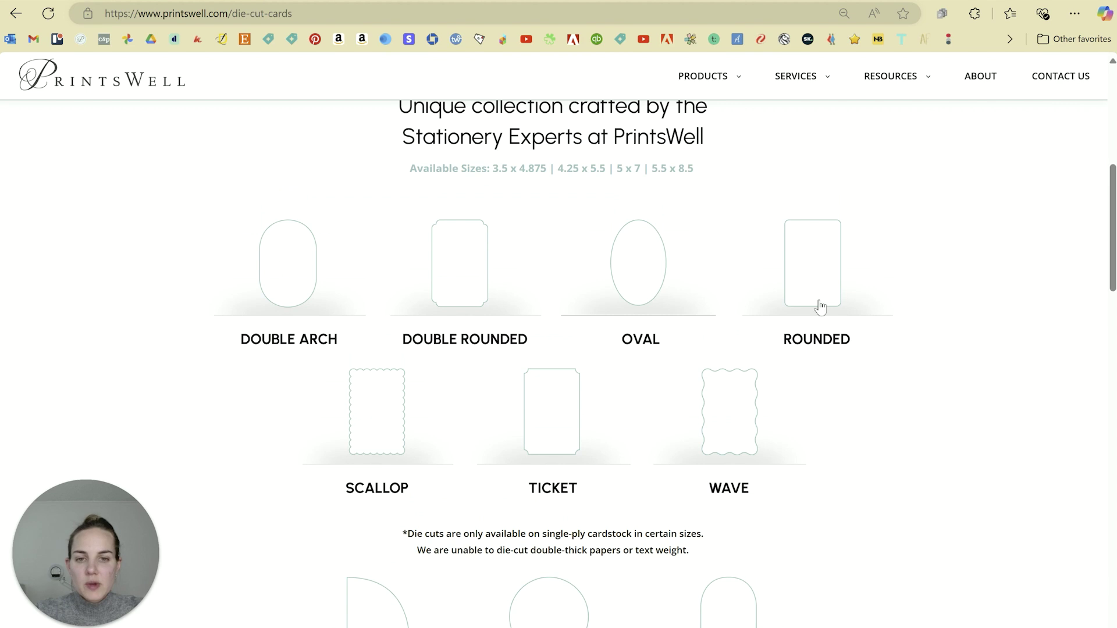
scroll(900, 352, down, 4)
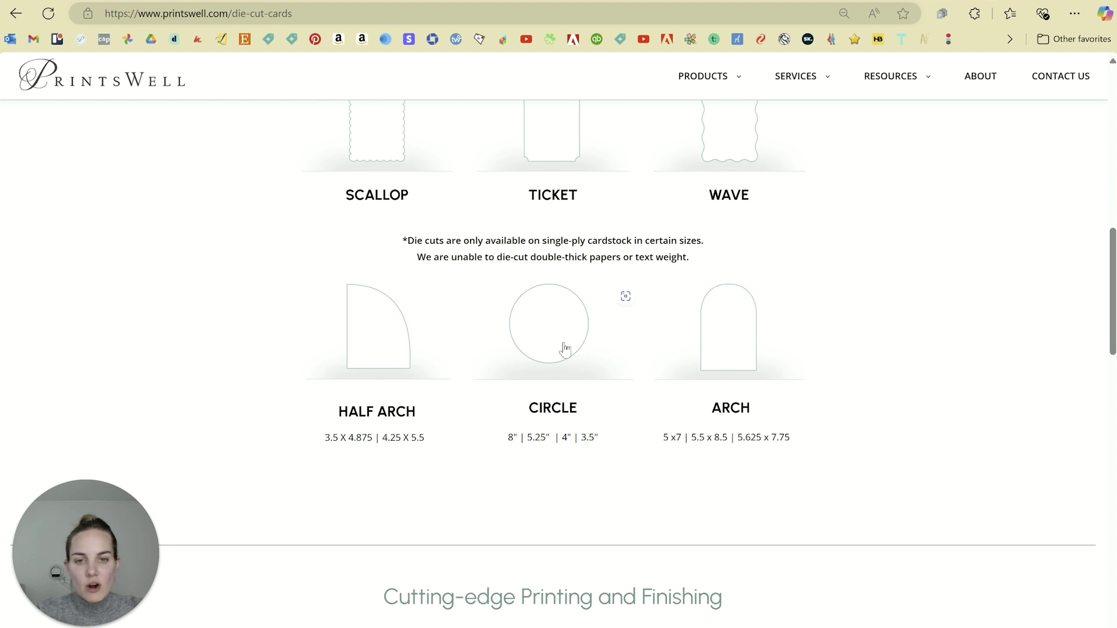
scroll(930, 329, down, 1)
scroll(948, 336, up, 6)
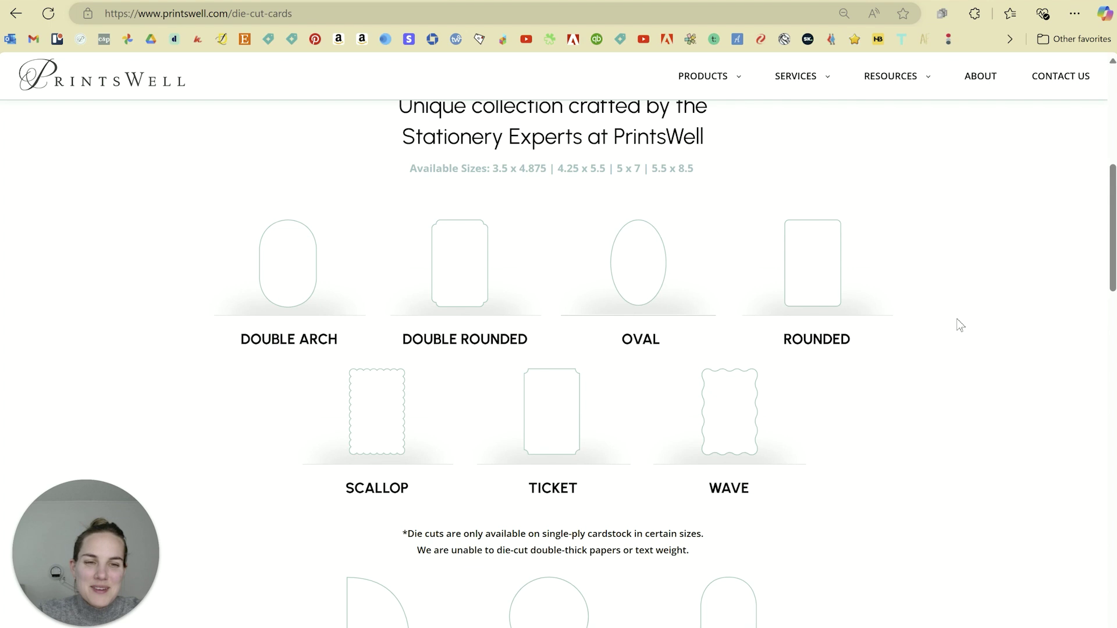
Find the die-cut template download section further down the page and open the PrintsWell templates page.
scroll(958, 325, down, 7)
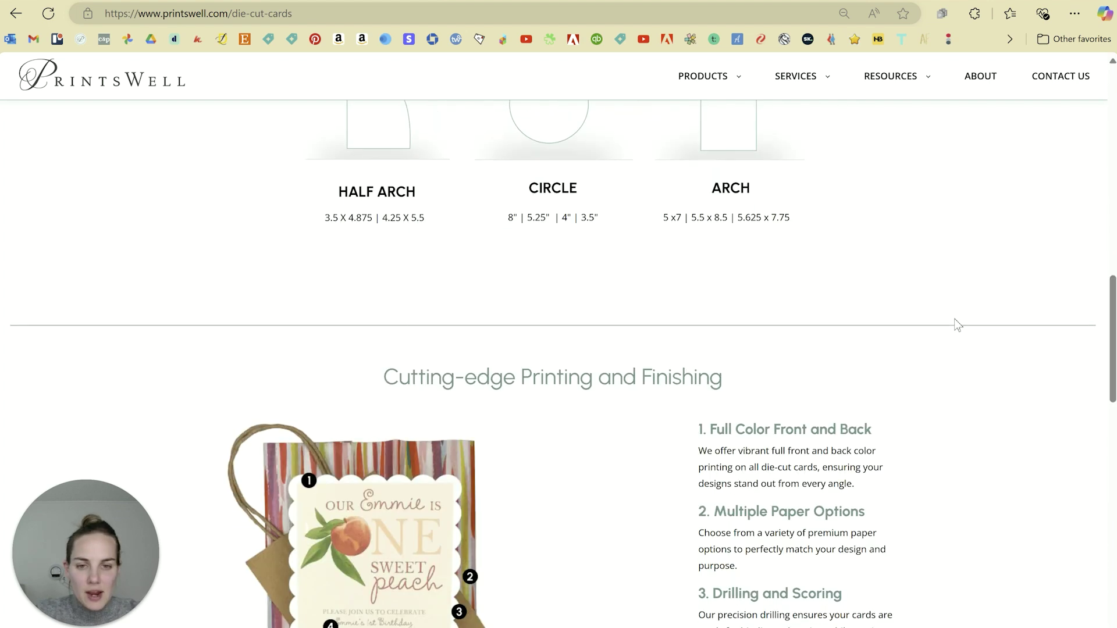
scroll(956, 326, down, 7)
scroll(956, 326, down, 2)
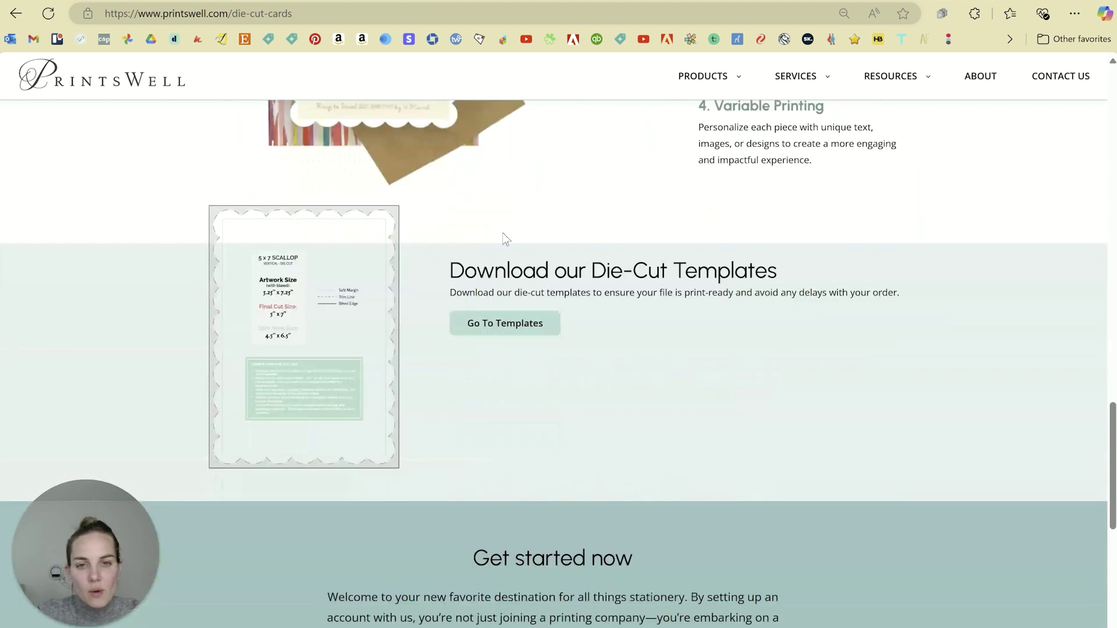
click(497, 326)
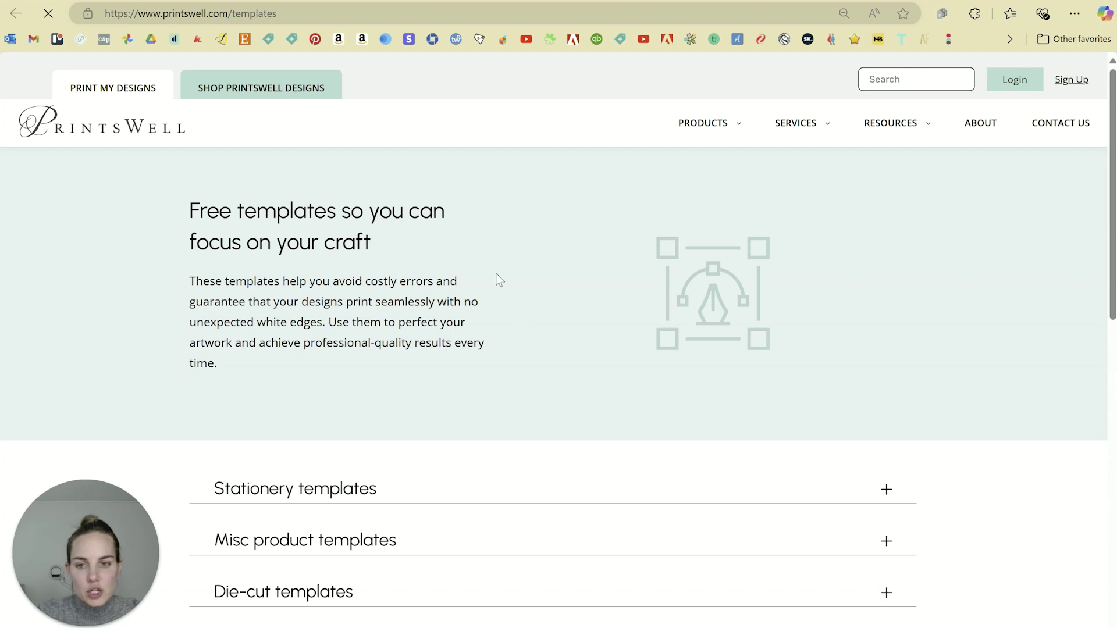
scroll(496, 279, down, 6)
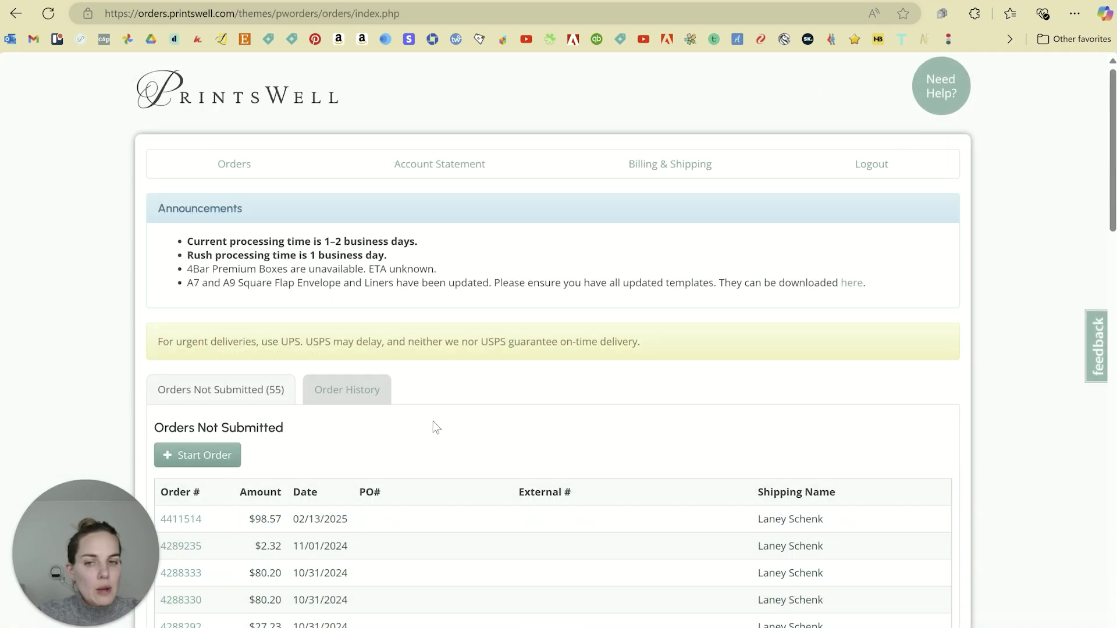
Start a new order on the PrintsWell orders page for Flat Cards in the A7 - 5x7 size.
click(205, 455)
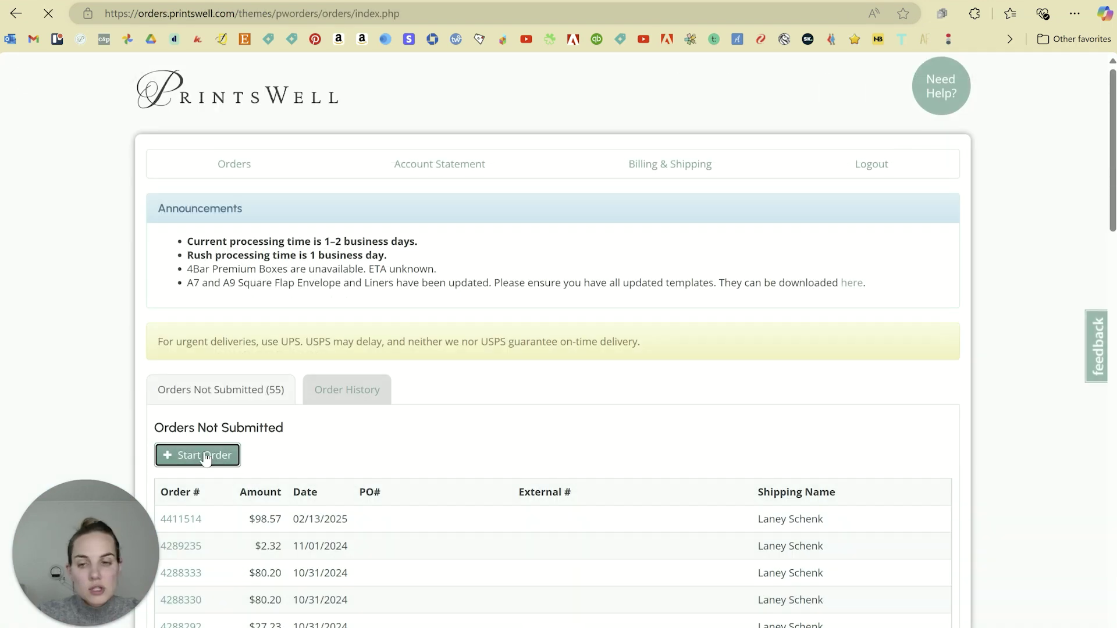
click(334, 297)
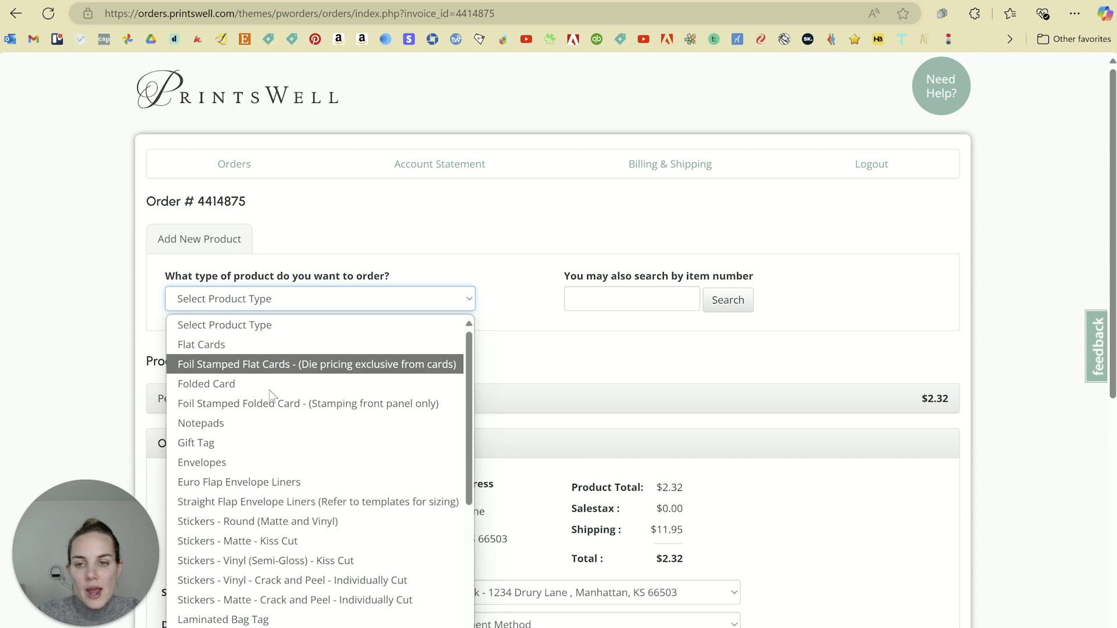
click(255, 345)
click(250, 352)
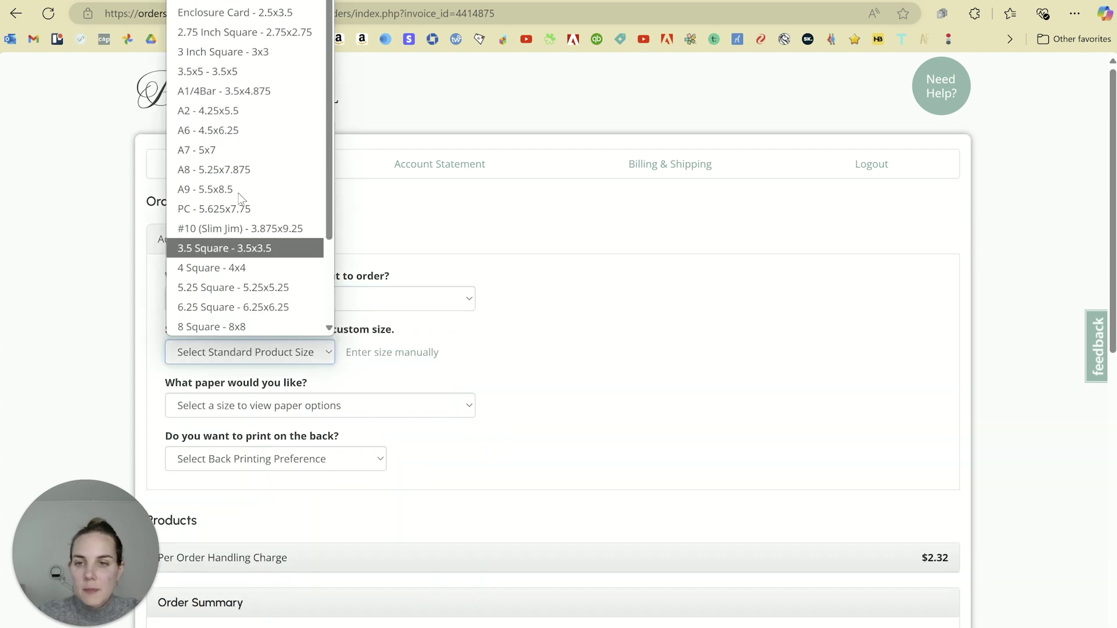
click(229, 150)
Choose 120 Eggshell Ultra White paper with printing only on the front (4|0) for the flat card.
click(251, 399)
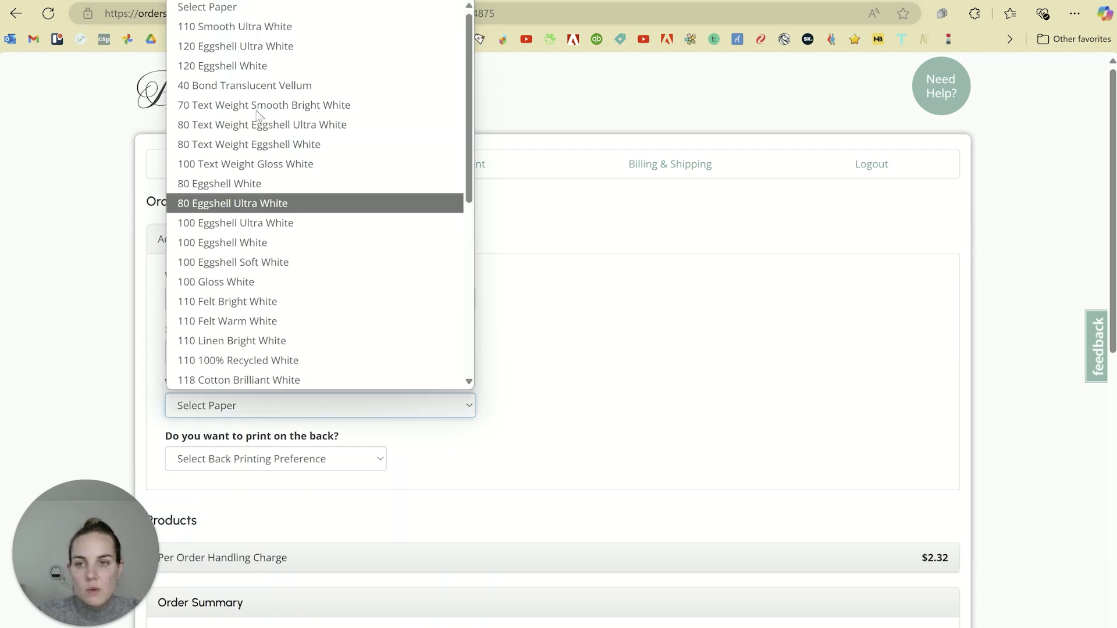
click(261, 45)
click(293, 463)
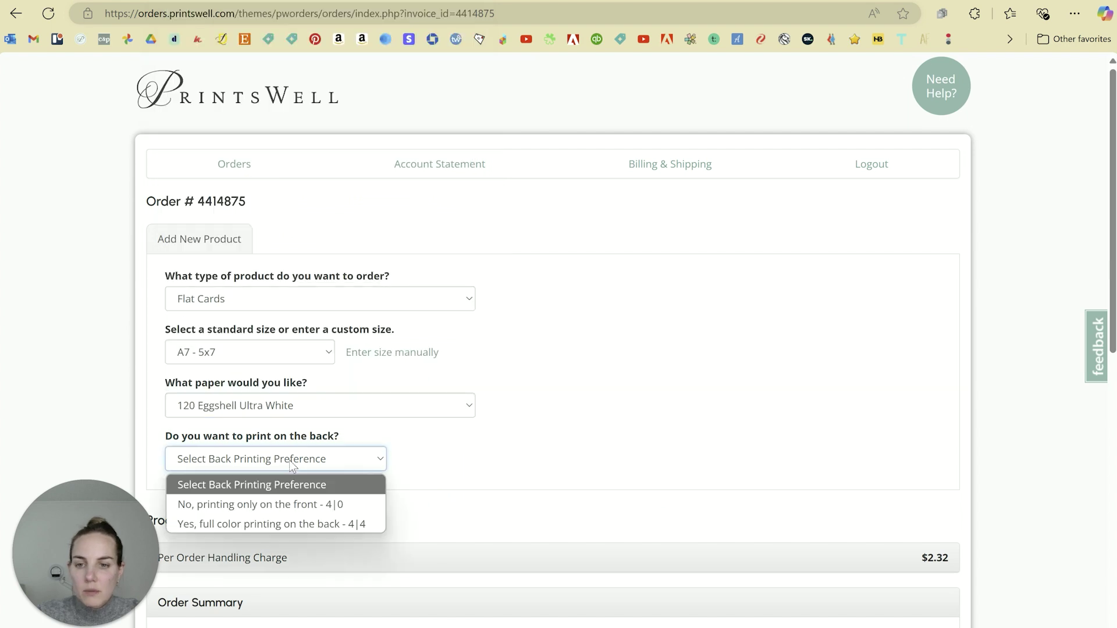
click(289, 500)
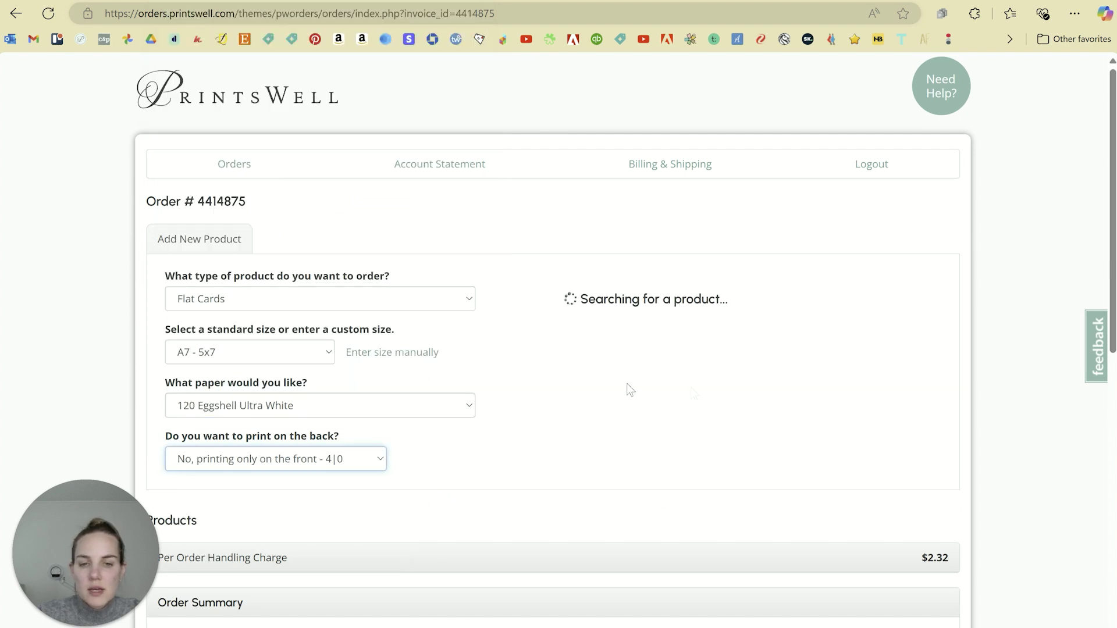
Set the order quantity to 90 for the 5x7 flat card and select this product.
click(736, 385)
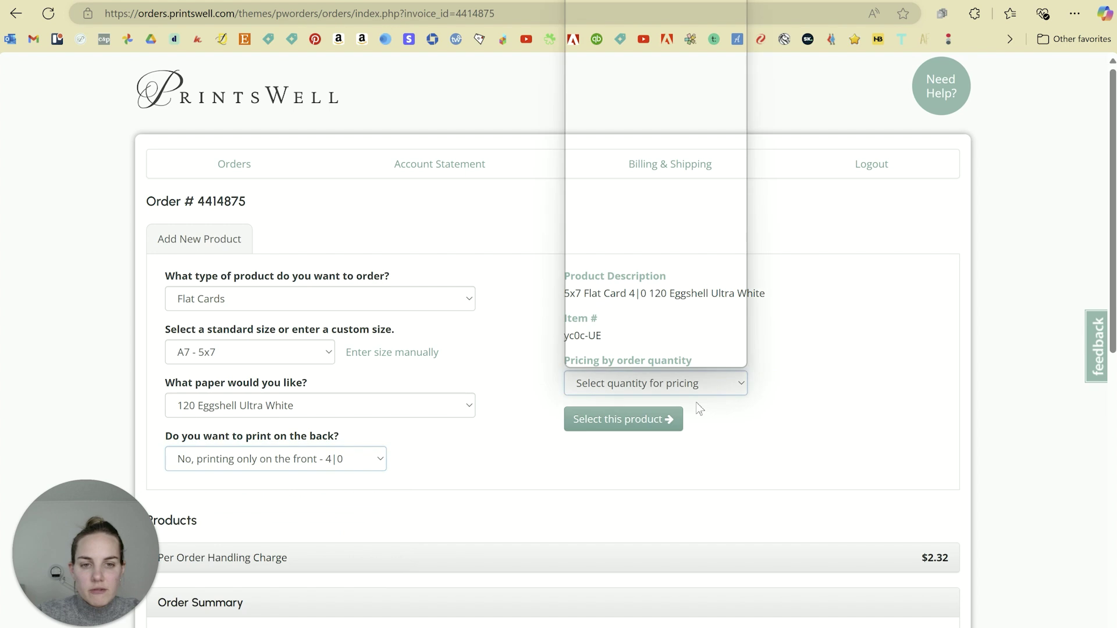
click(644, 320)
click(608, 429)
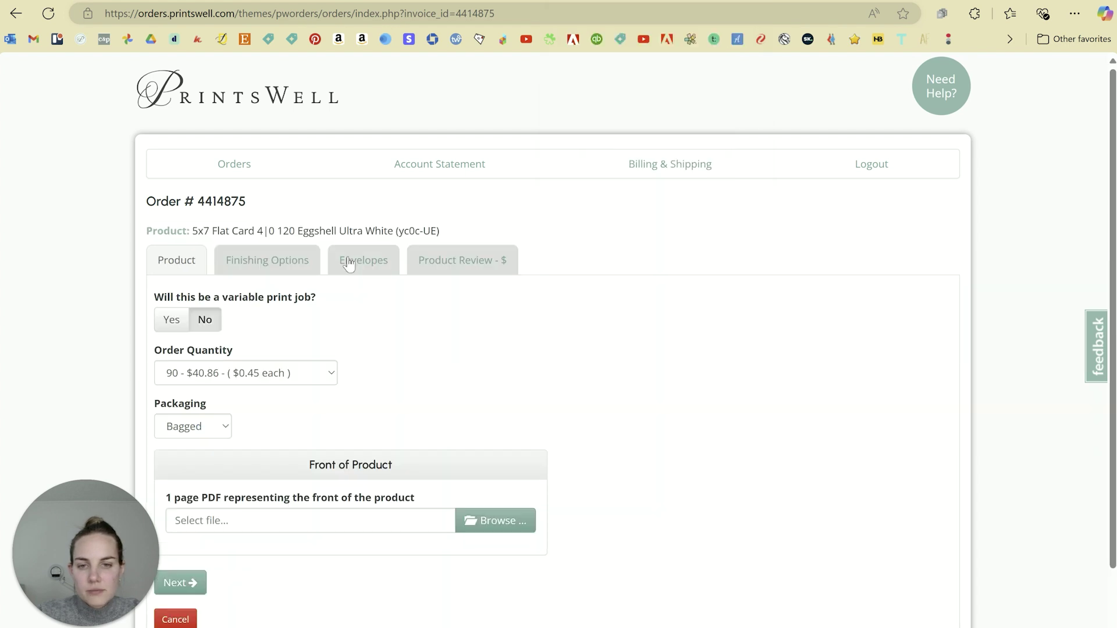
Review the die-cut shapes and their prices in the card's finishing options, and cancel adding the product to the order.
click(271, 260)
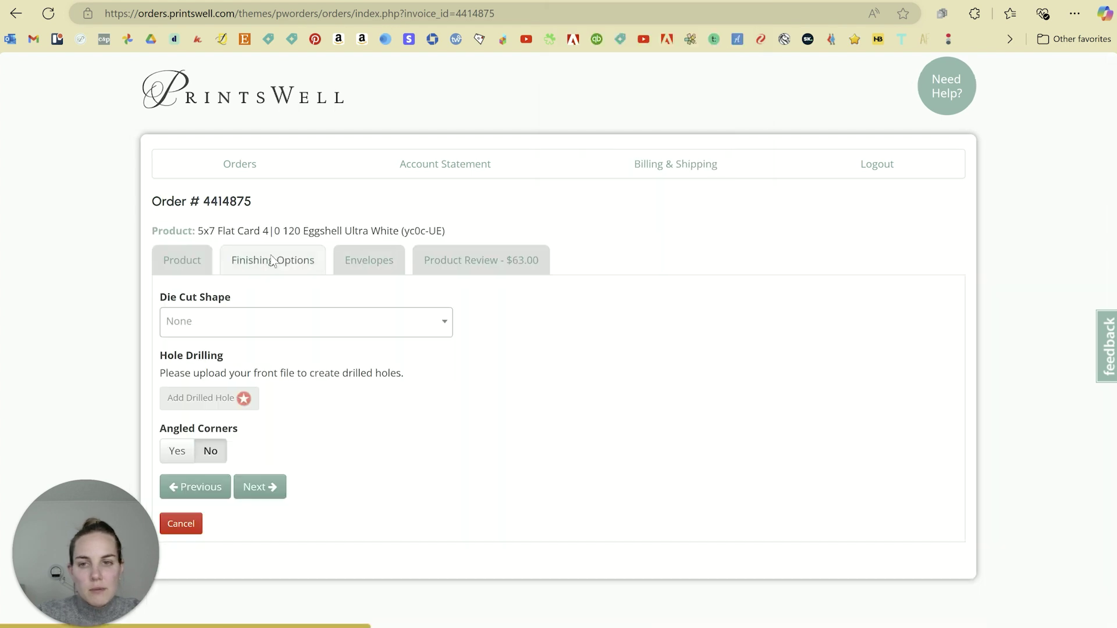
click(225, 322)
scroll(316, 524, down, 1)
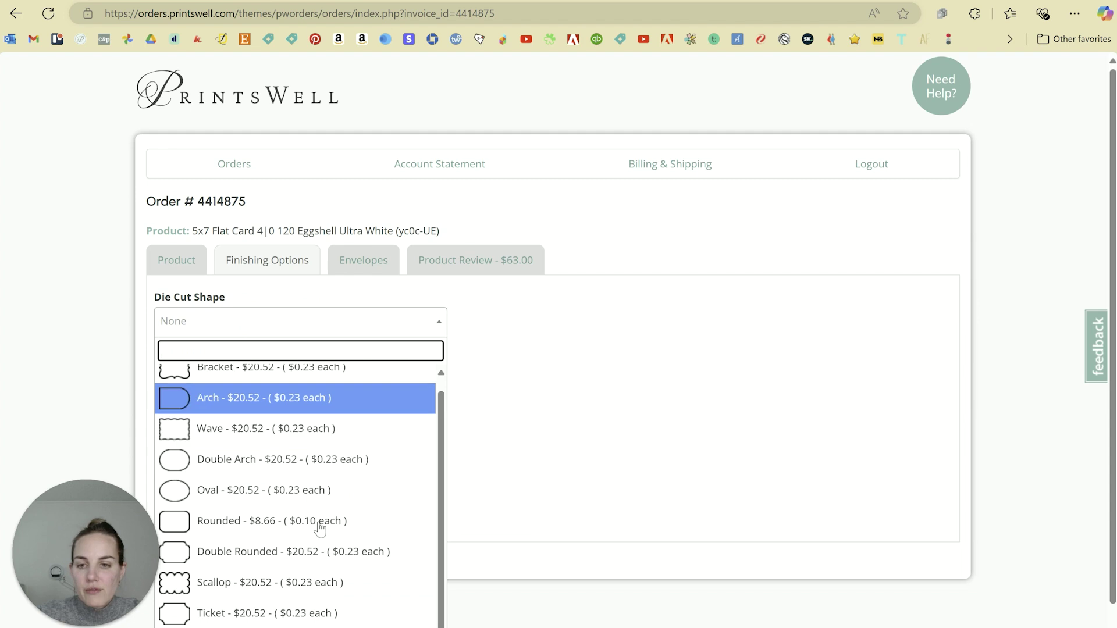
scroll(511, 431, down, 1)
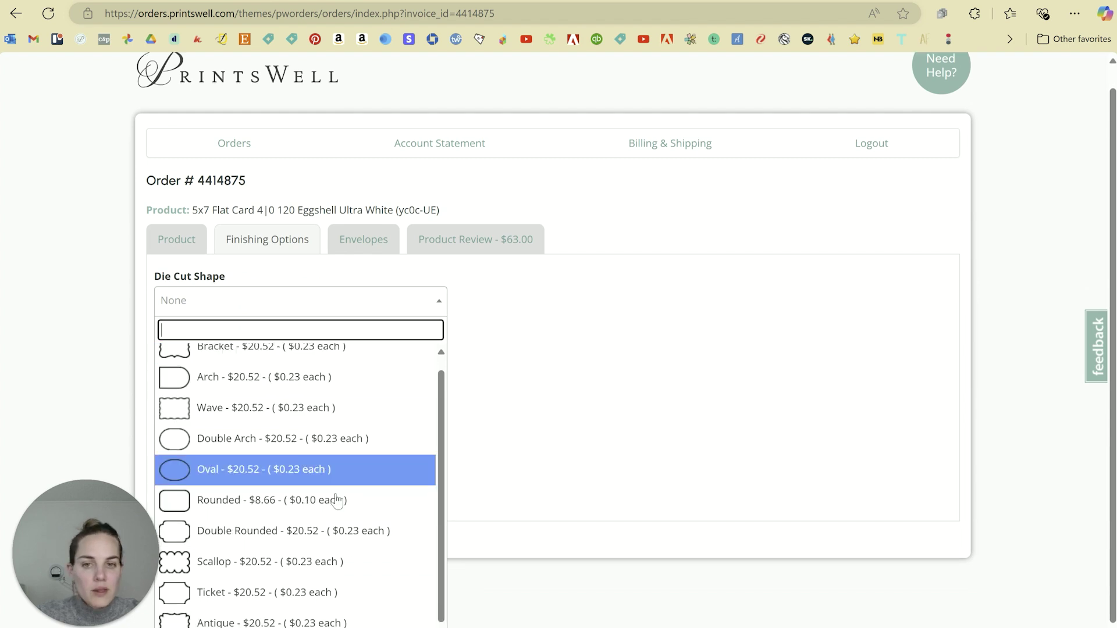
scroll(356, 486, up, 1)
key(Up)
key(Up)
key(Up)
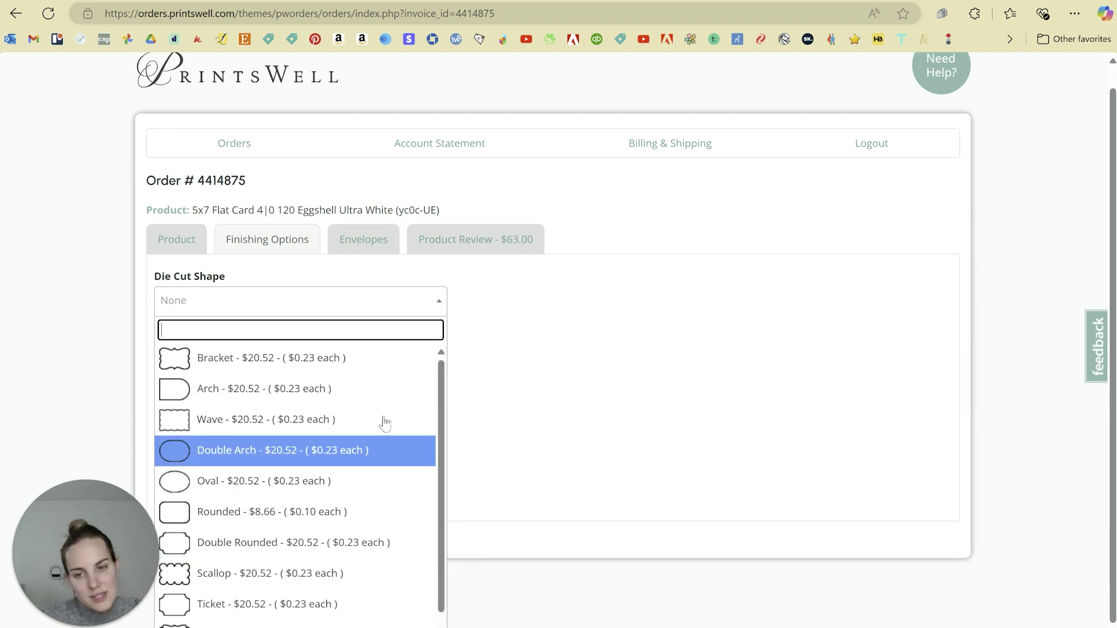
scroll(374, 452, down, 1)
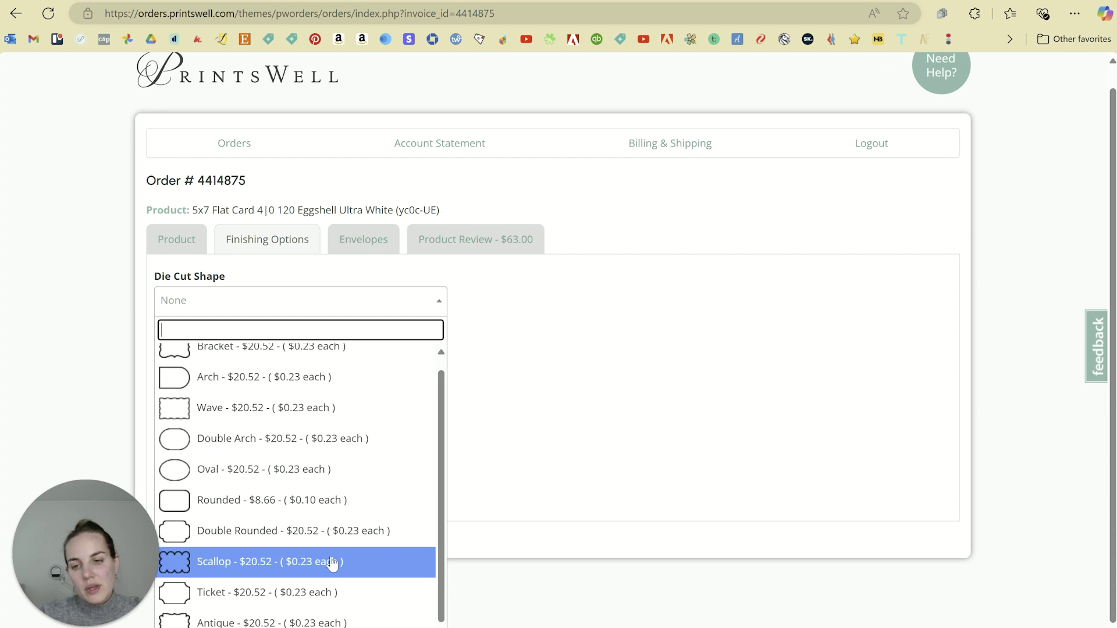
click(601, 420)
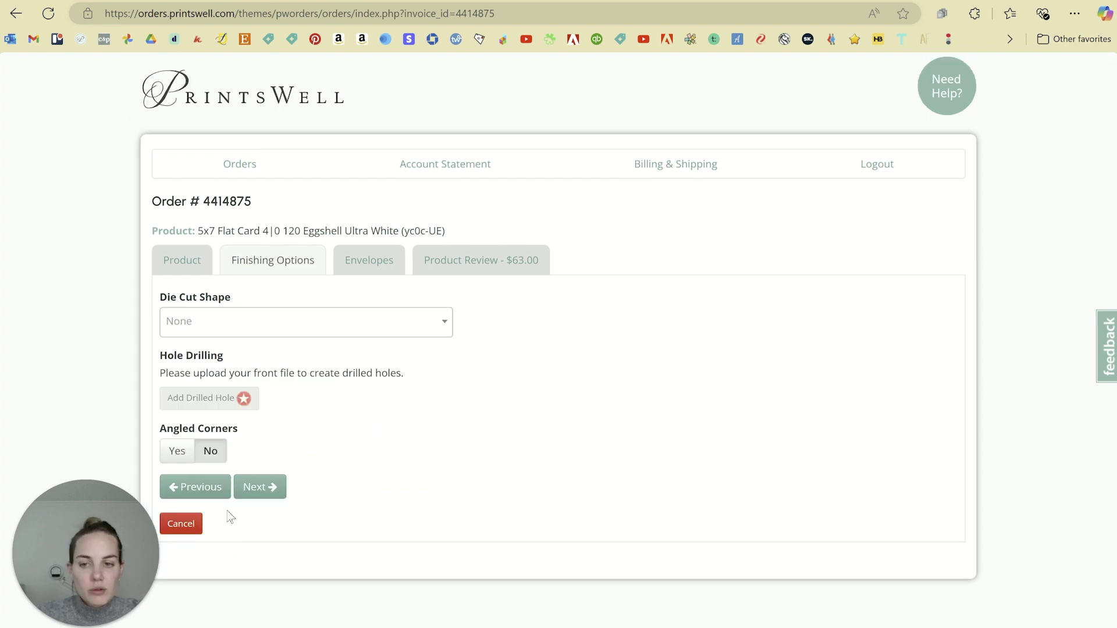
click(193, 525)
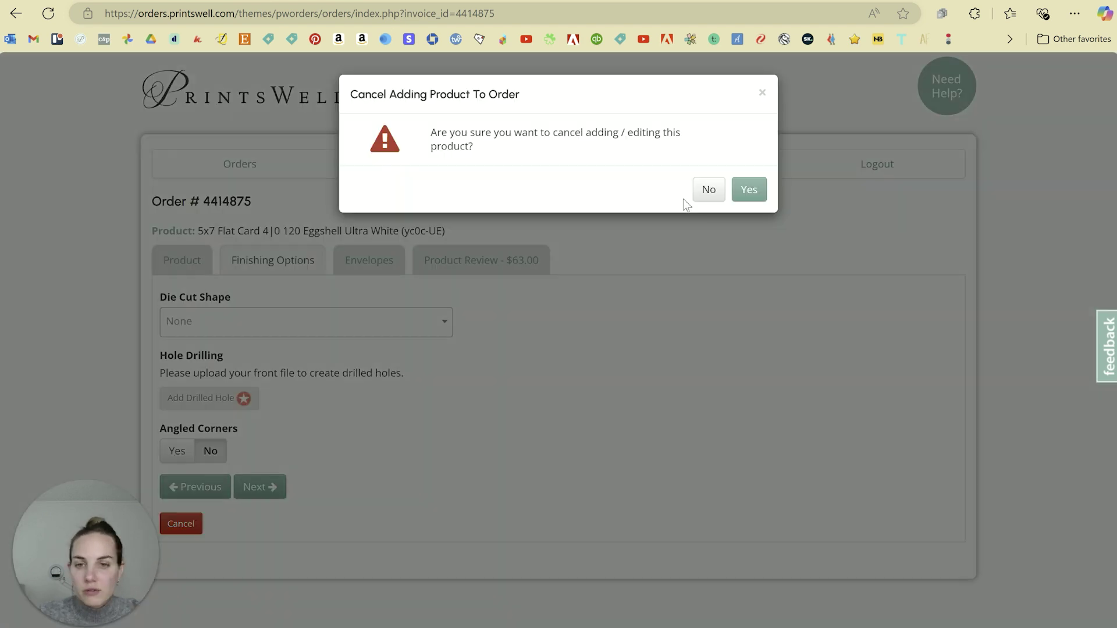
click(748, 189)
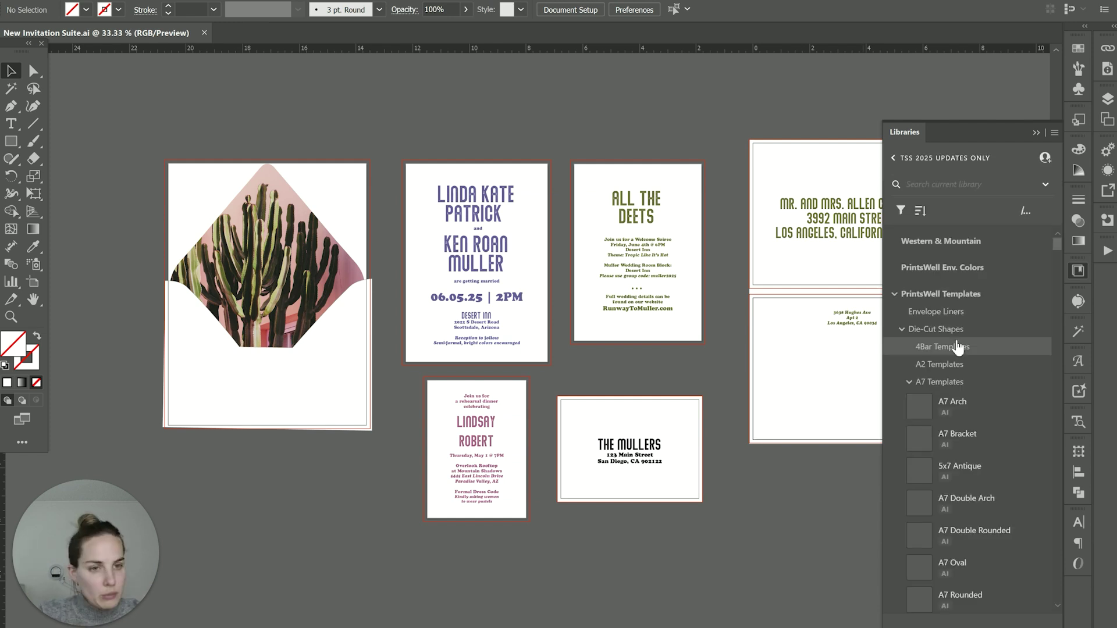
Look over the PrintsWell envelope liner and die-cut template folders in the library, and revisit PrintsWell's die-cut cards page in the browser.
click(908, 383)
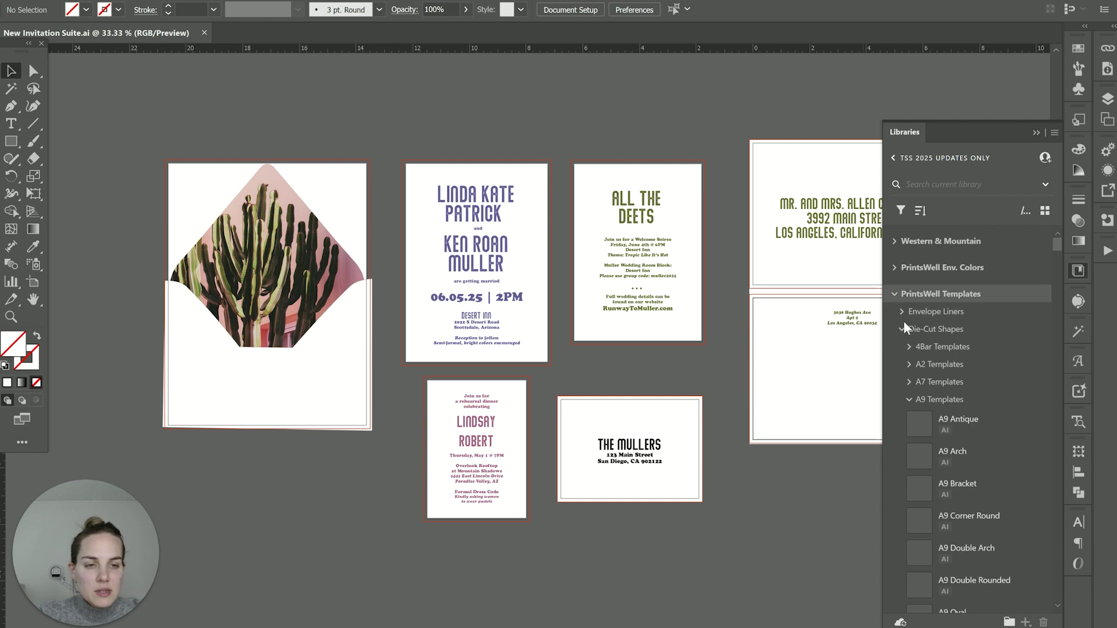
click(902, 311)
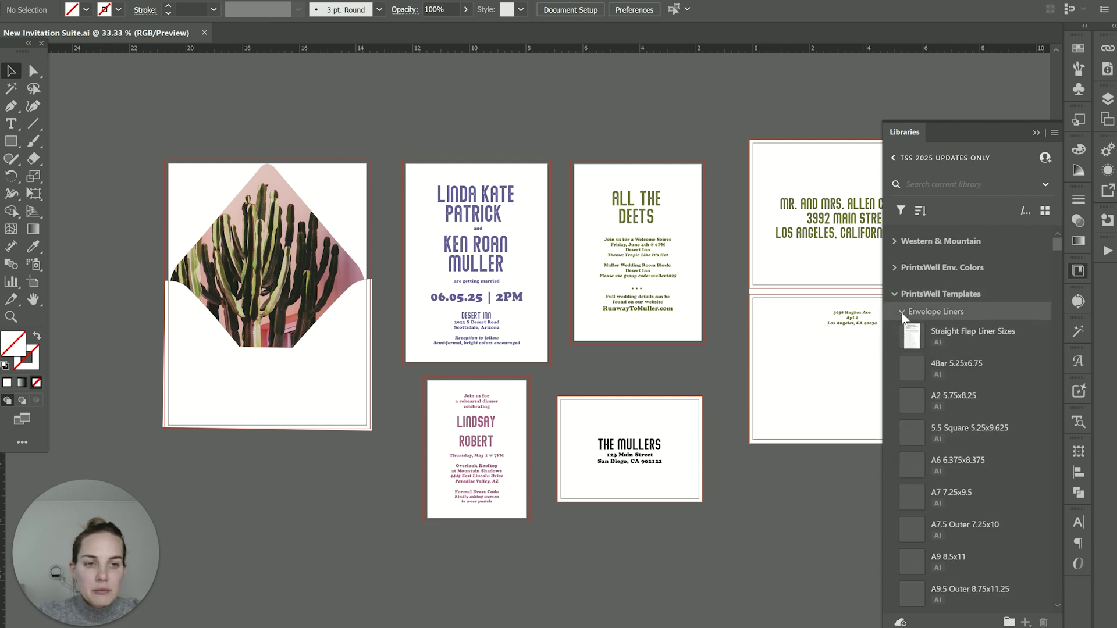
click(902, 311)
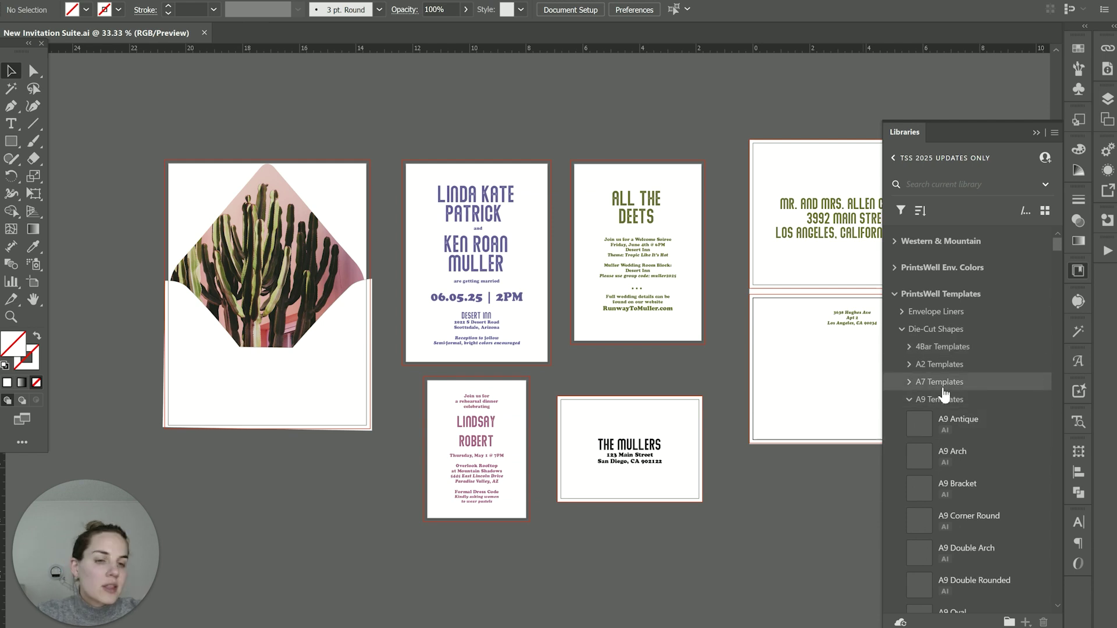
mouse_move(576, 627)
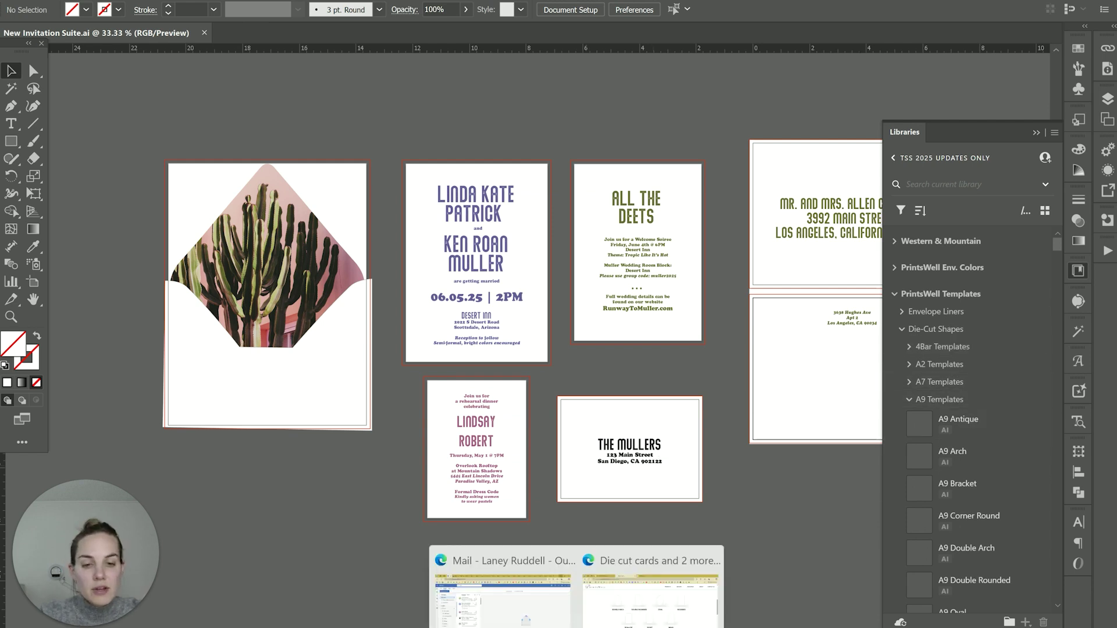
click(651, 601)
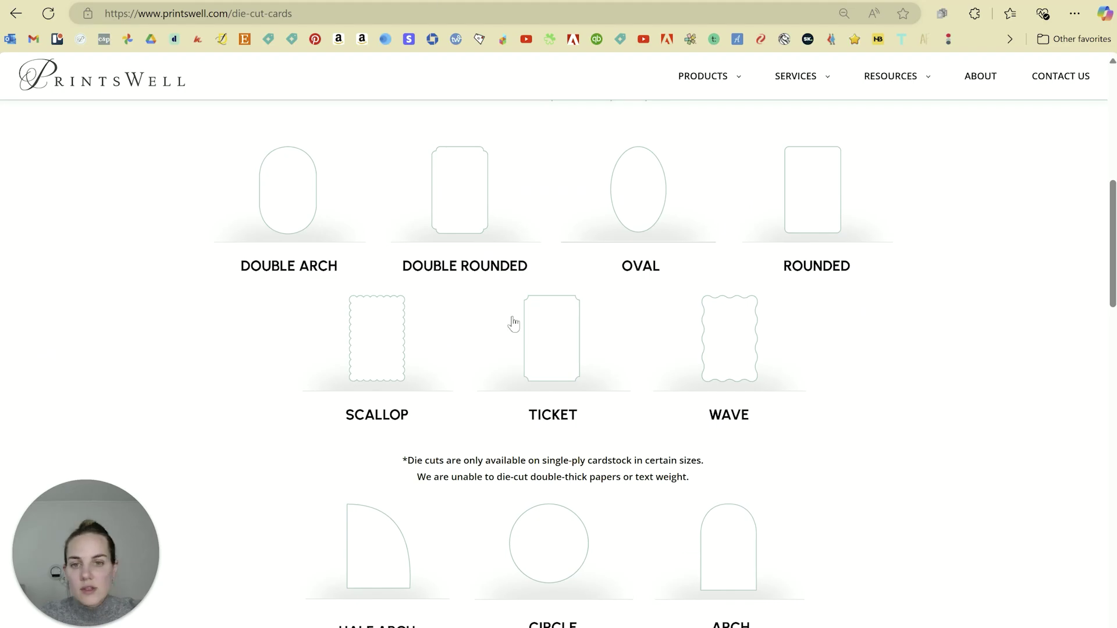
scroll(513, 324, up, 5)
mouse_move(796, 75)
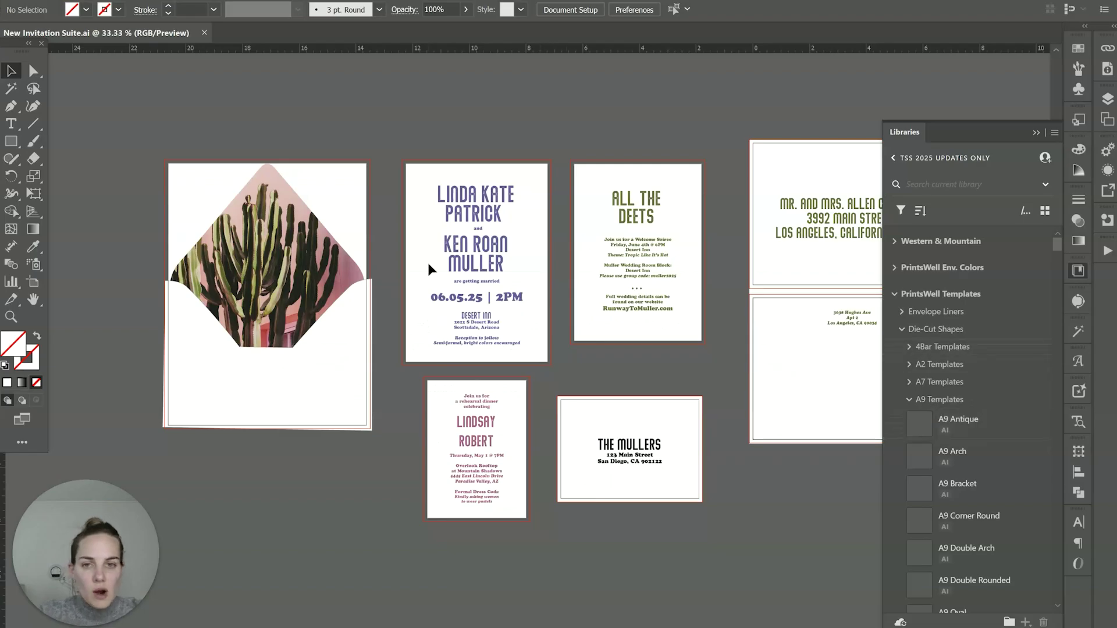
Examine the A7 die-cut templates in the Illustrator library, both plain and with guides, and collapse the size folders.
click(908, 383)
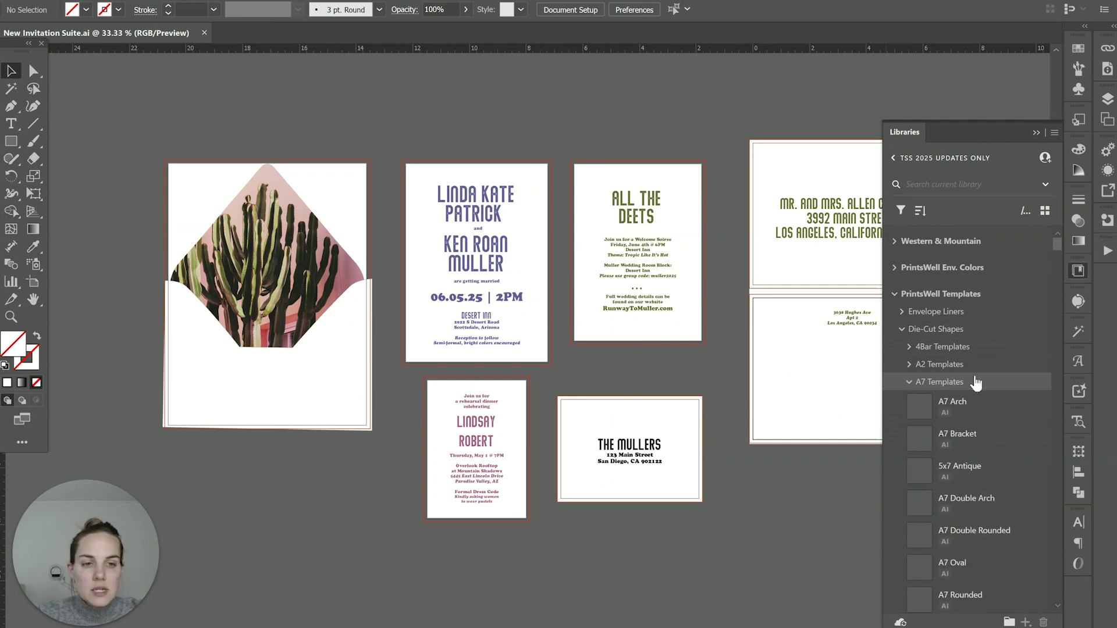
scroll(973, 375, down, 3)
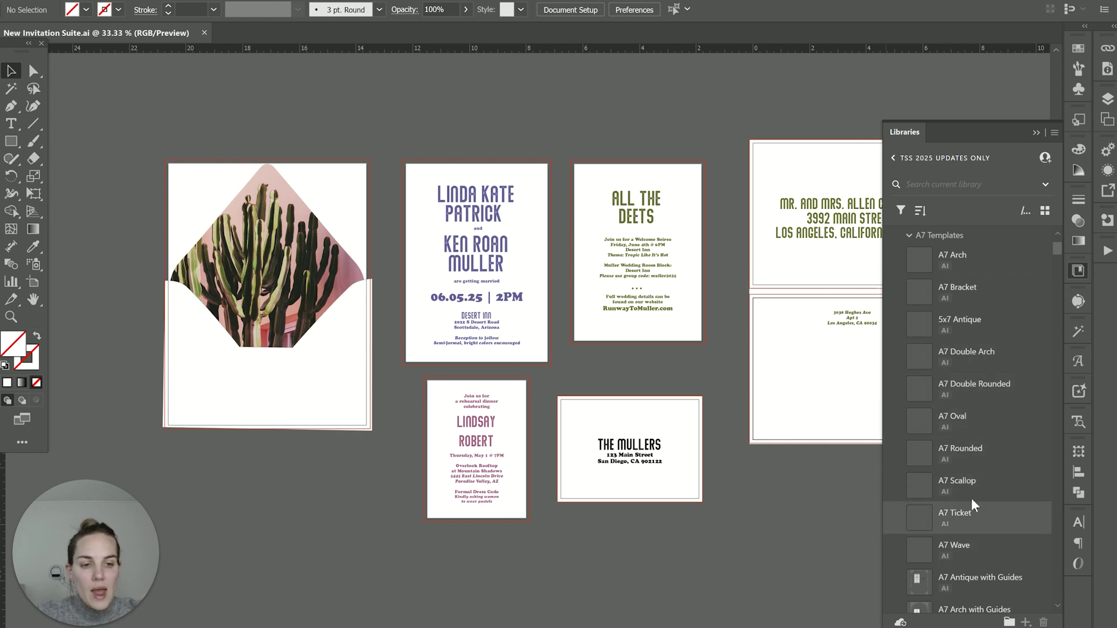
scroll(973, 567, down, 3)
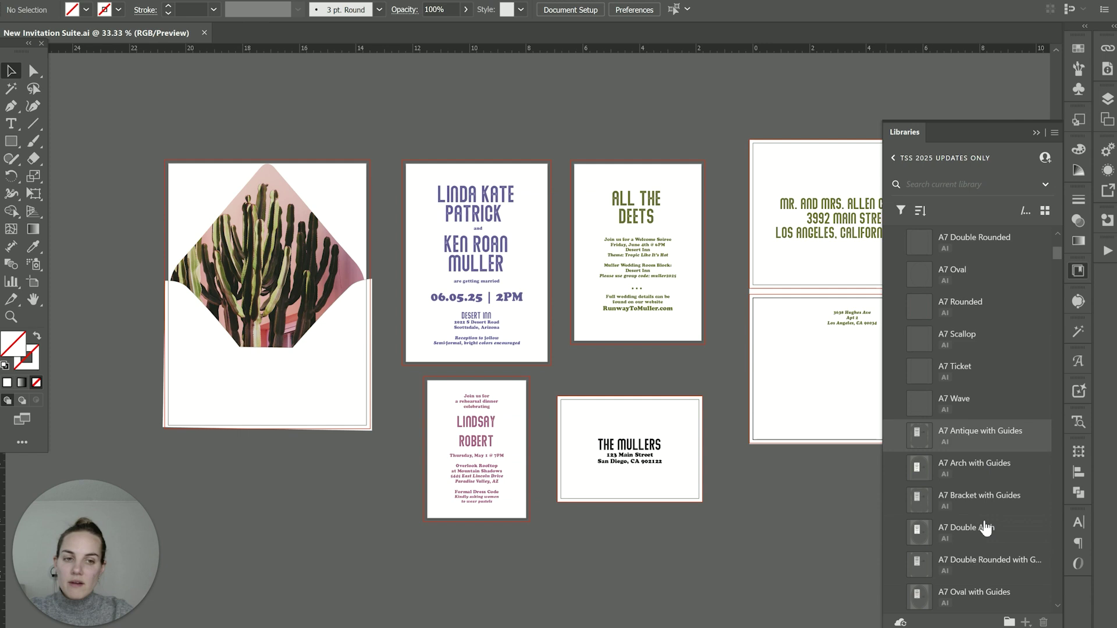
scroll(987, 442, up, 1)
scroll(988, 438, up, 3)
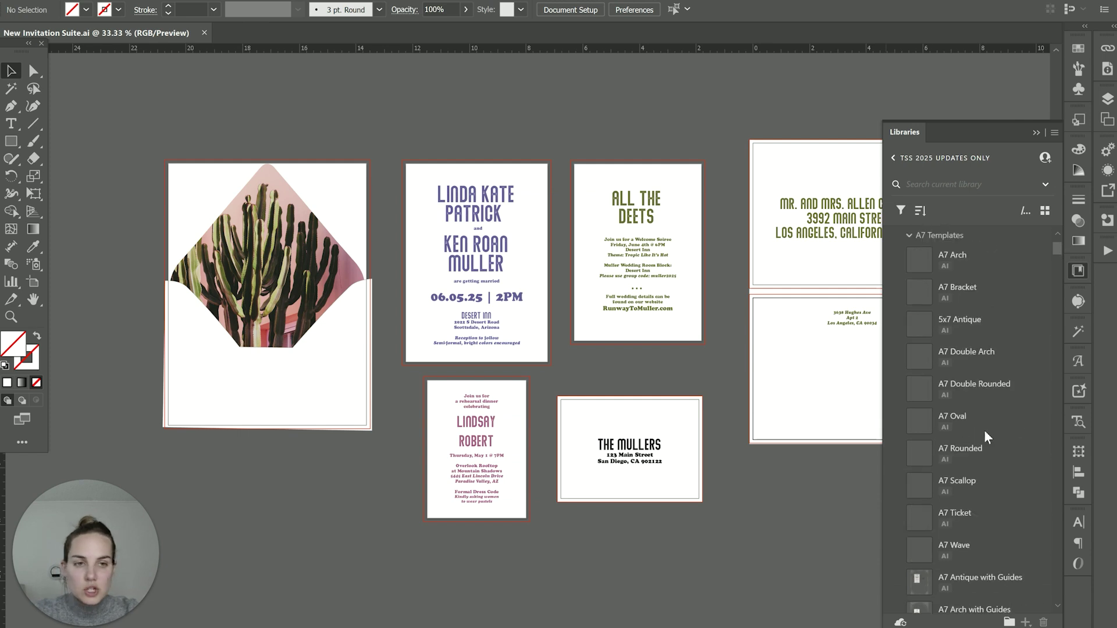
scroll(986, 431, up, 5)
click(985, 388)
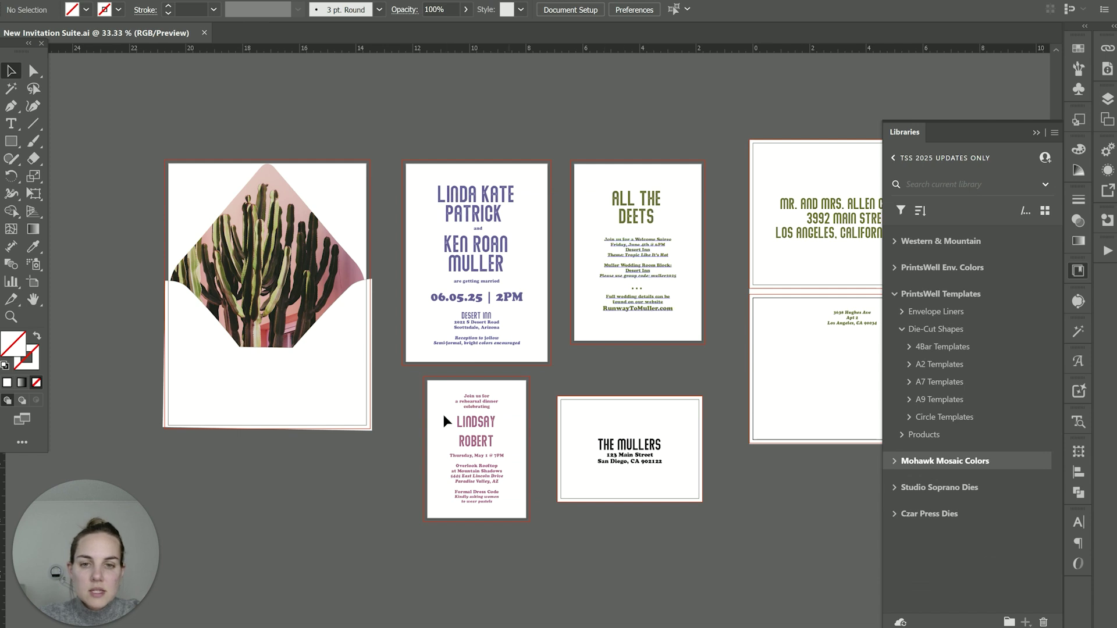
Place the 4Bar Oval with Guides template from the 4Bar Templates library folder onto the rehearsal dinner card.
click(925, 349)
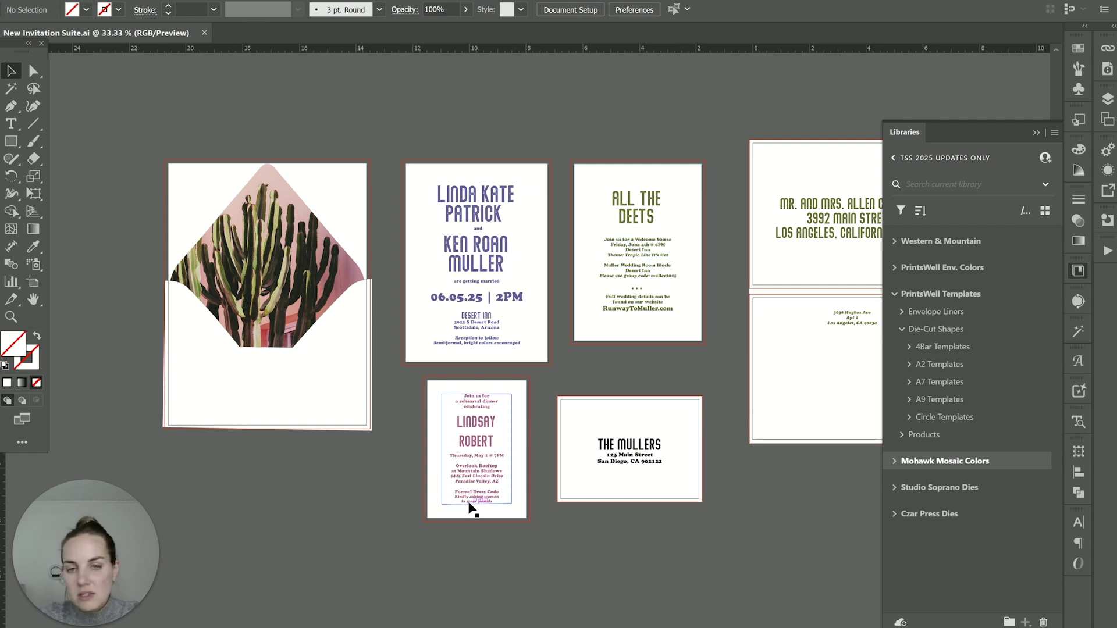
click(909, 348)
scroll(996, 378, down, 10)
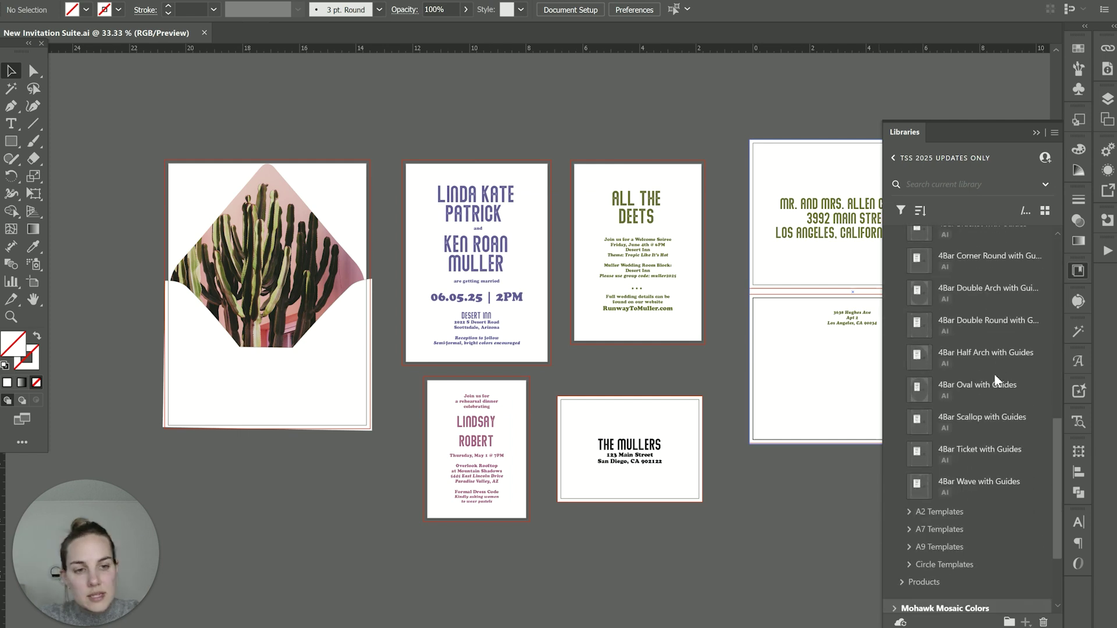
scroll(995, 379, up, 5)
scroll(994, 374, up, 3)
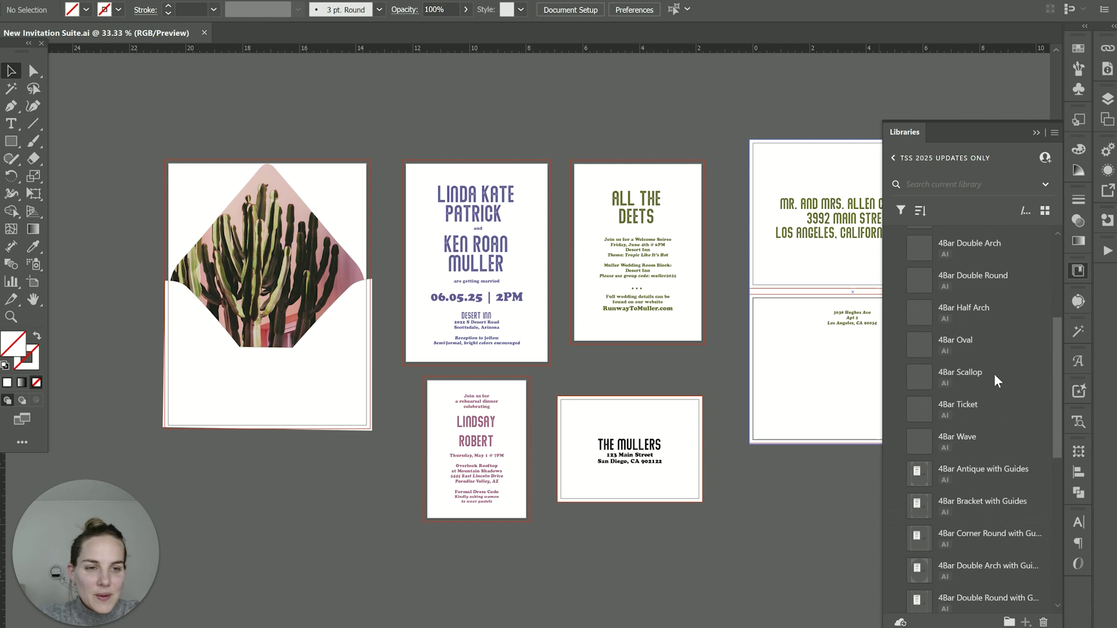
scroll(966, 317, up, 3)
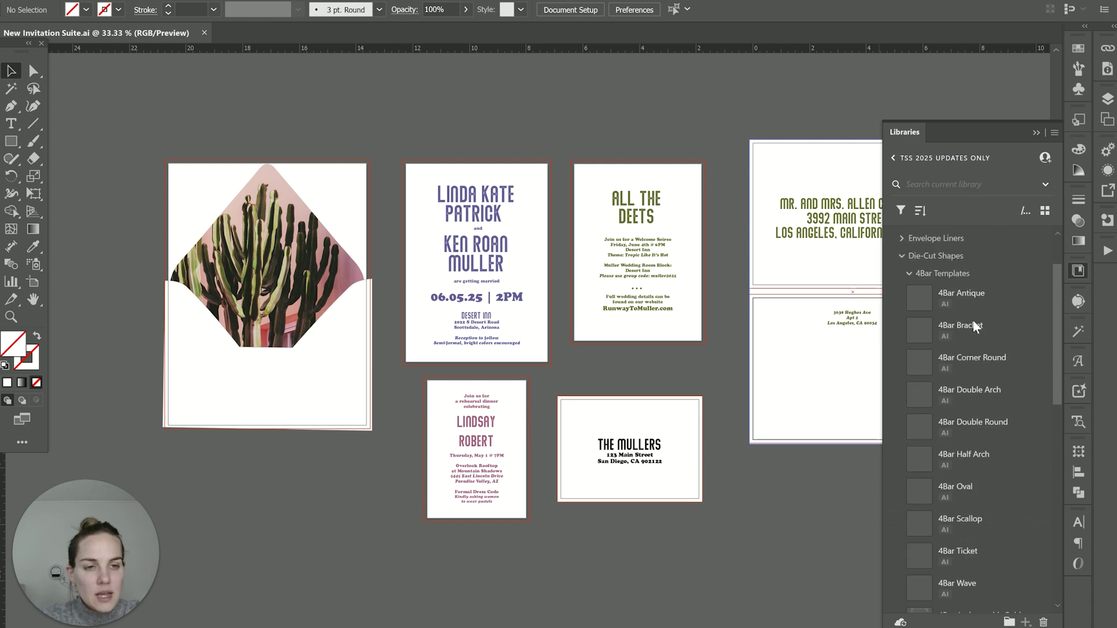
scroll(989, 321, down, 4)
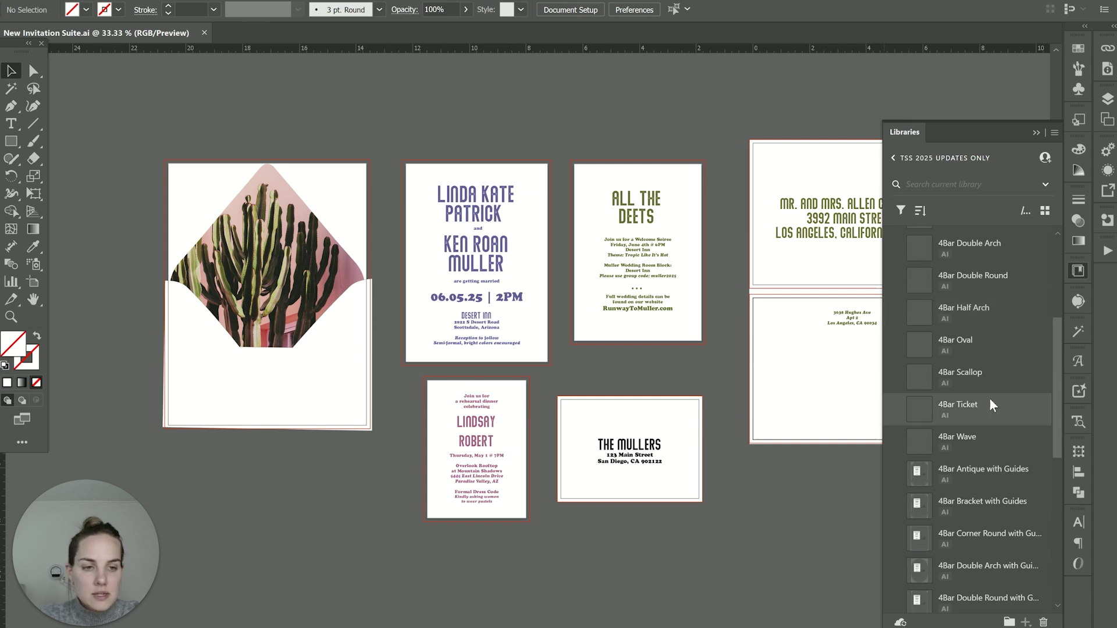
scroll(983, 407, down, 3)
drag(573, 431, 438, 387)
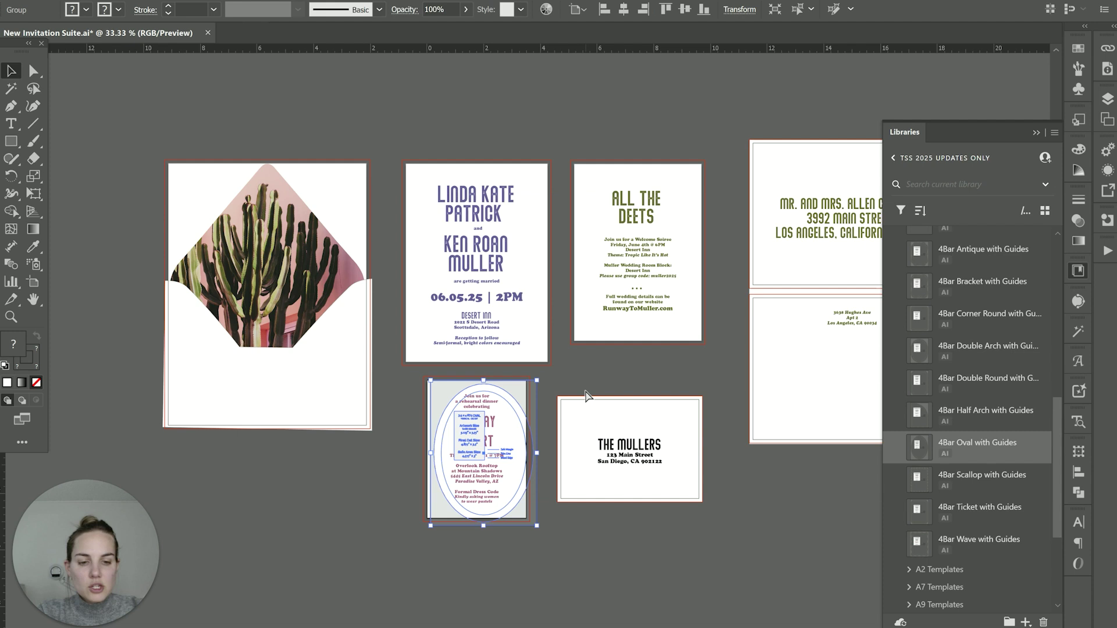
Fit the oval guide template to the rehearsal dinner card's bleed edges and send it behind the text.
key(ctrl+equal)
key(ctrl+equal)
key(ctrl+equal)
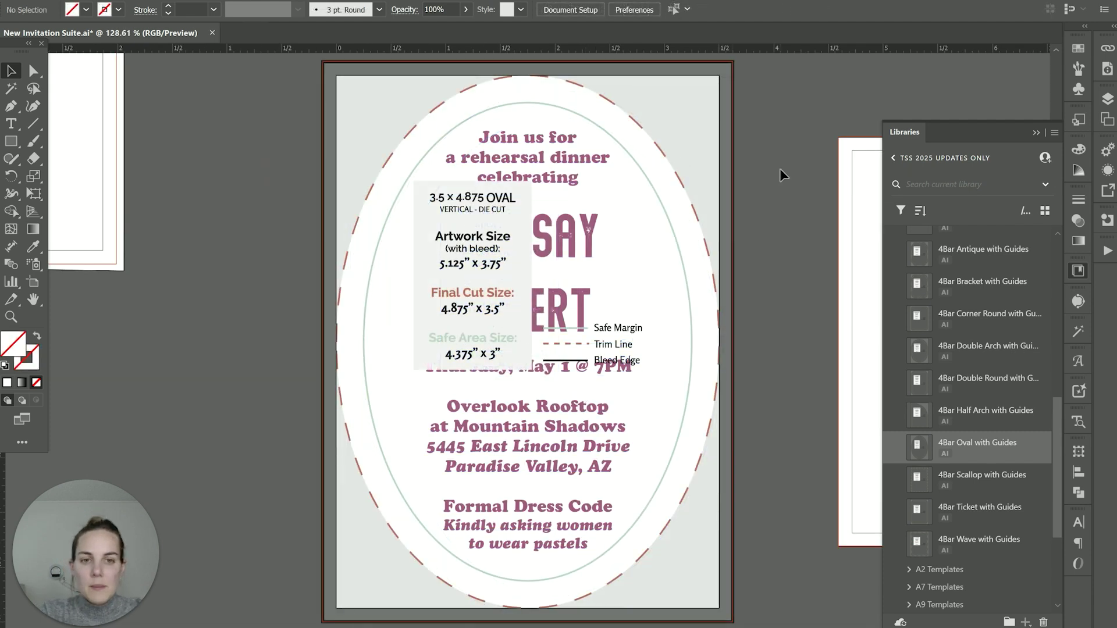
click(697, 159)
key(ctrl+shift+bracketleft)
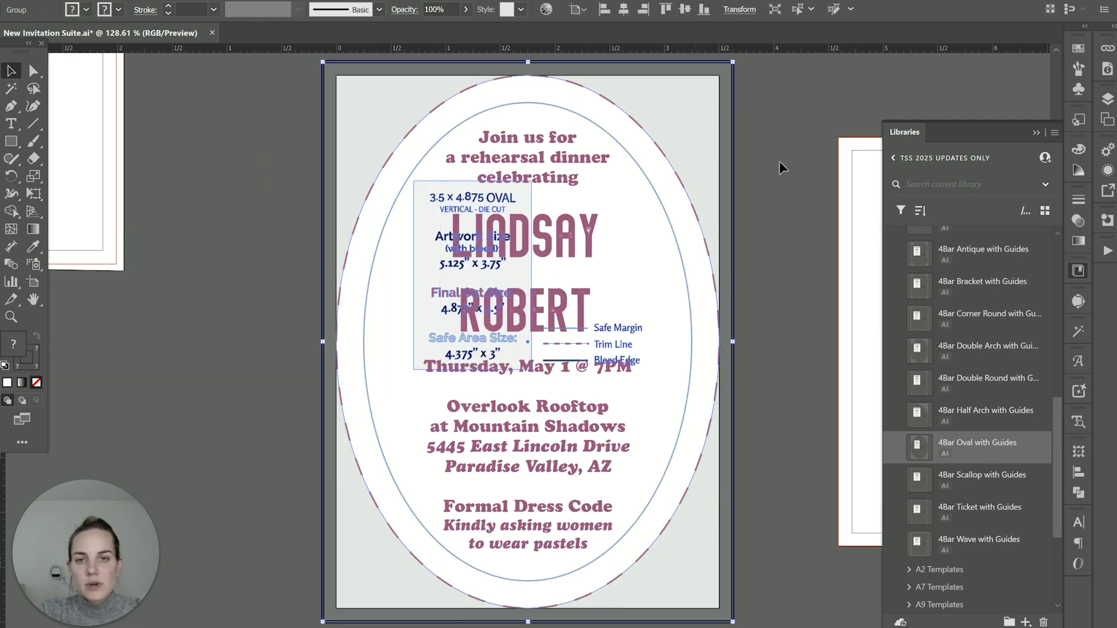
click(772, 150)
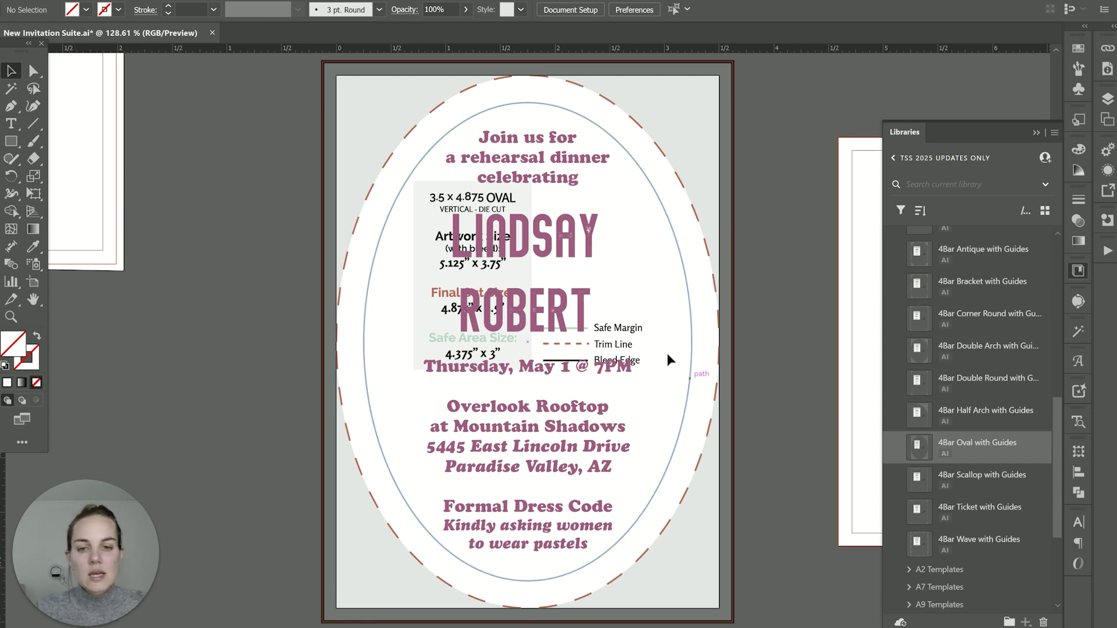
Scale the rehearsal dinner card's text block uniformly to 95%.
click(531, 527)
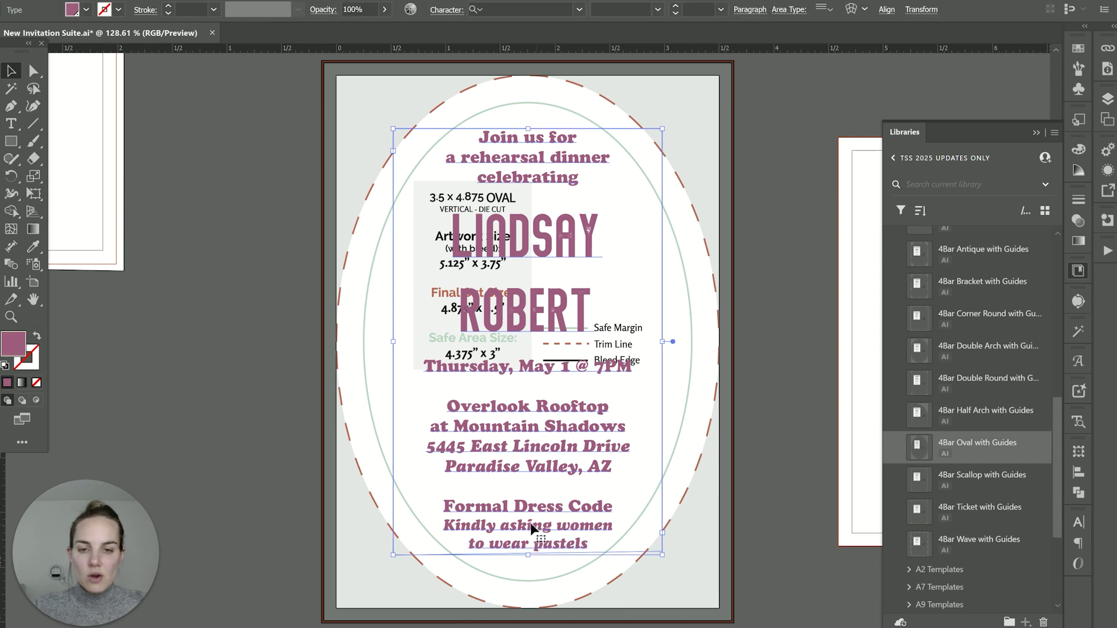
key(s)
key(Return)
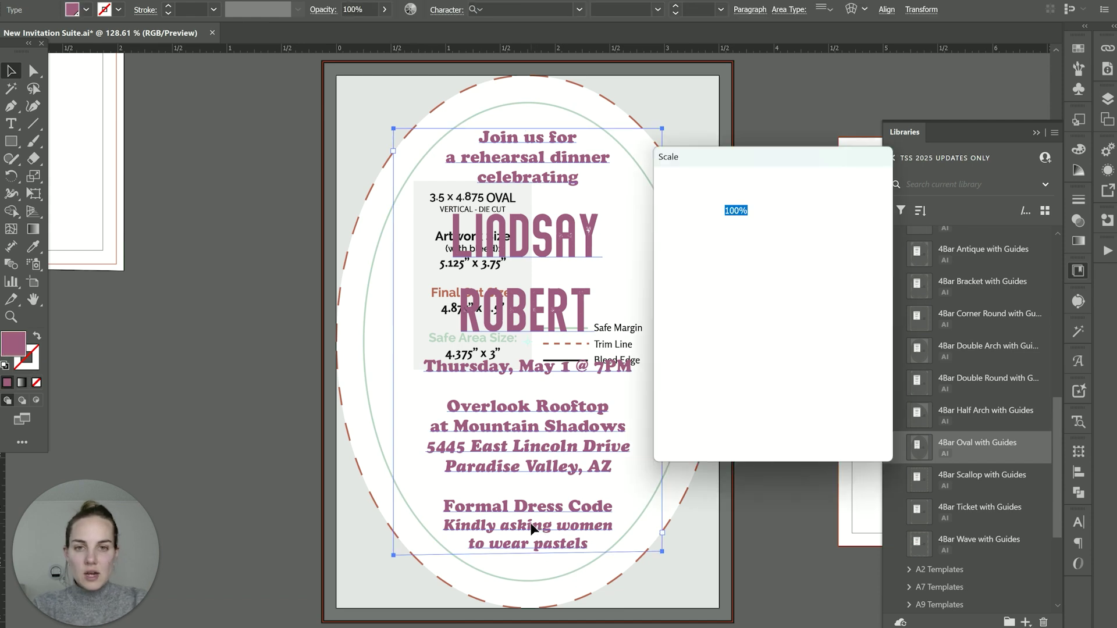
text(95)
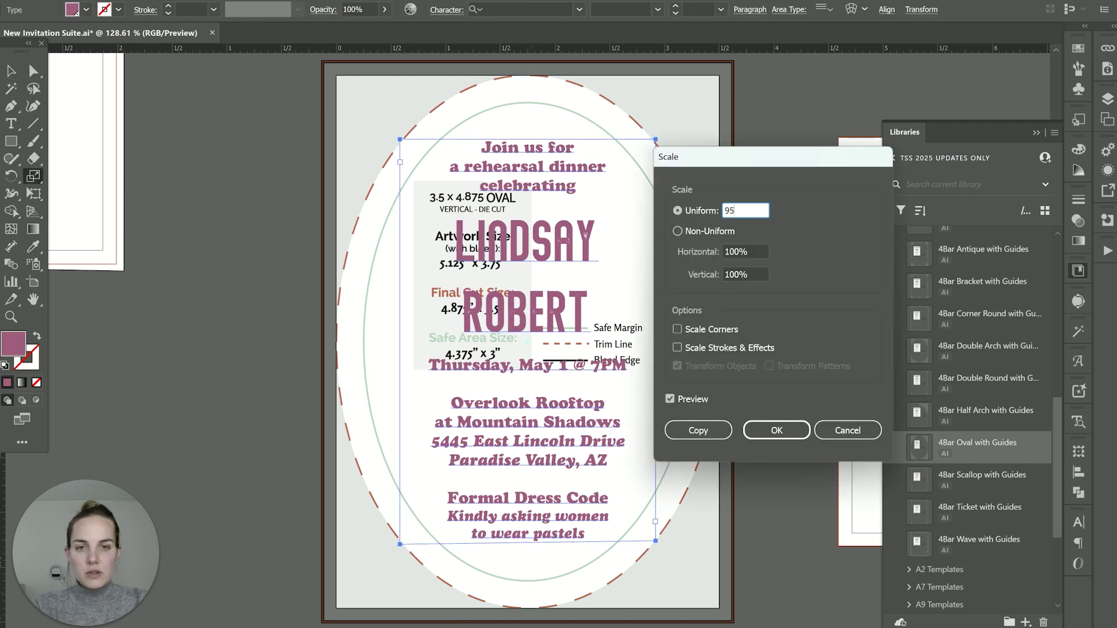
key(Return)
key(v)
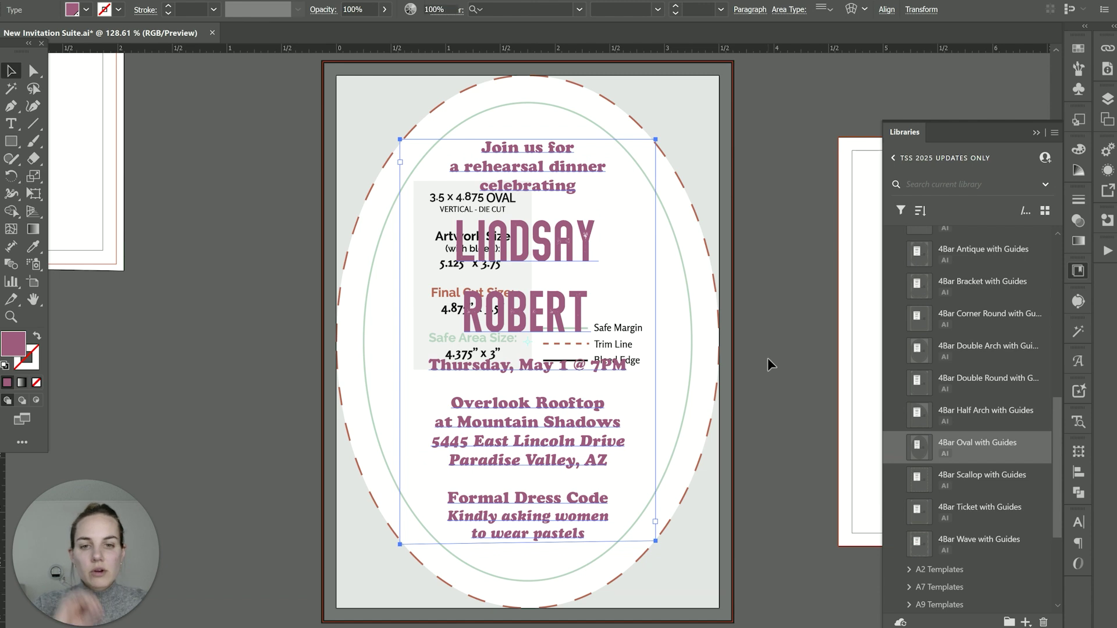
click(767, 358)
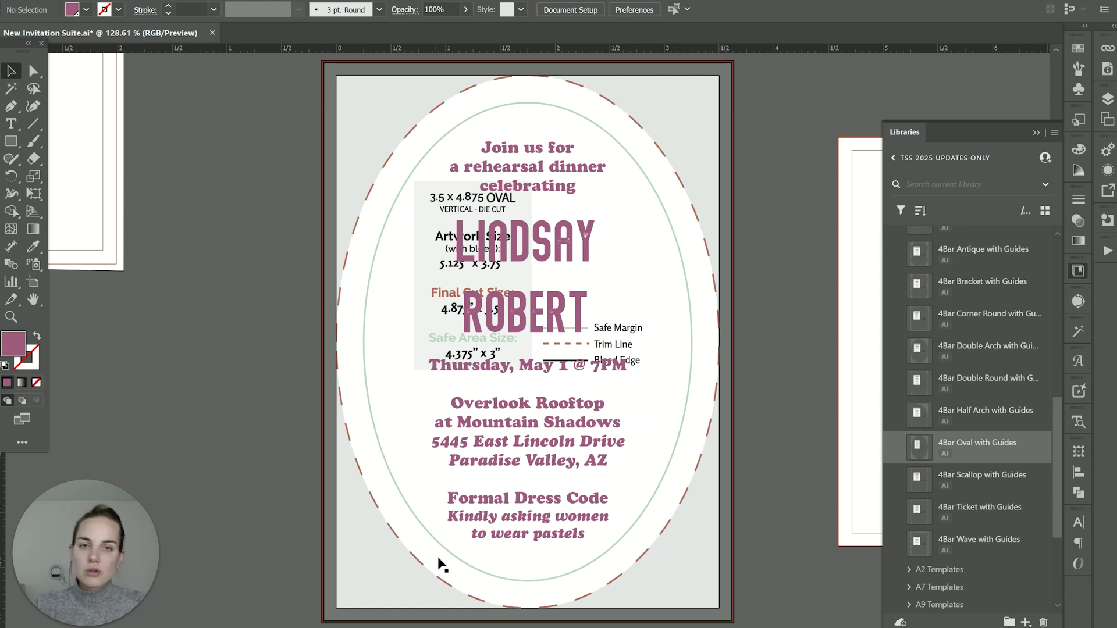
Delete the guide template from the rehearsal dinner card and place the plain 4Bar Oval outline over the card.
click(678, 158)
key(Delete)
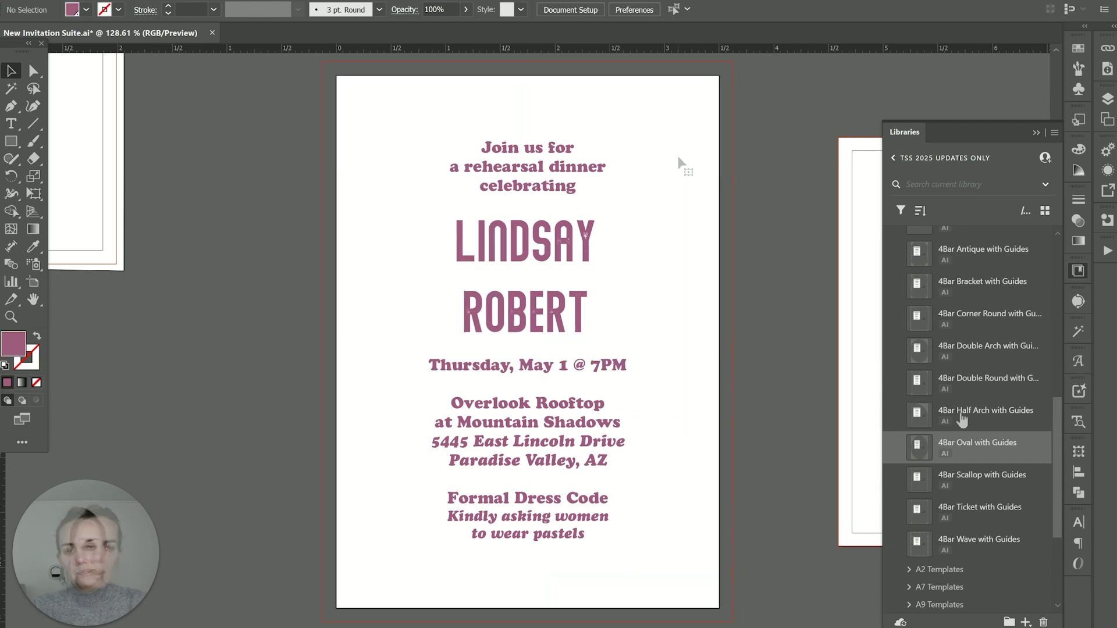
scroll(958, 413, up, 5)
scroll(959, 413, up, 2)
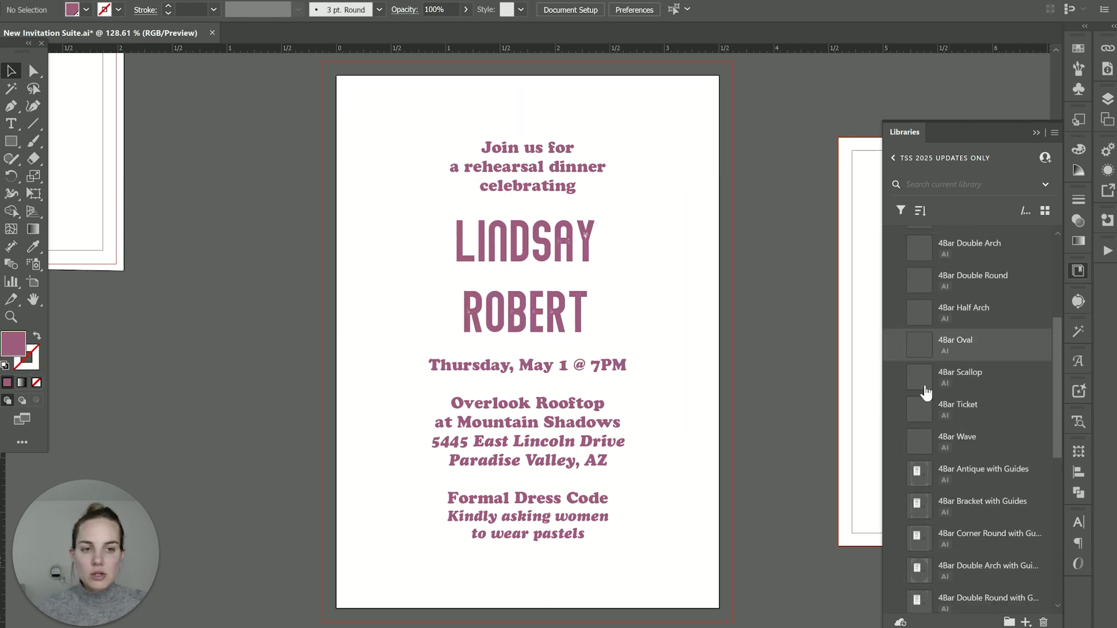
drag(920, 345, 356, 91)
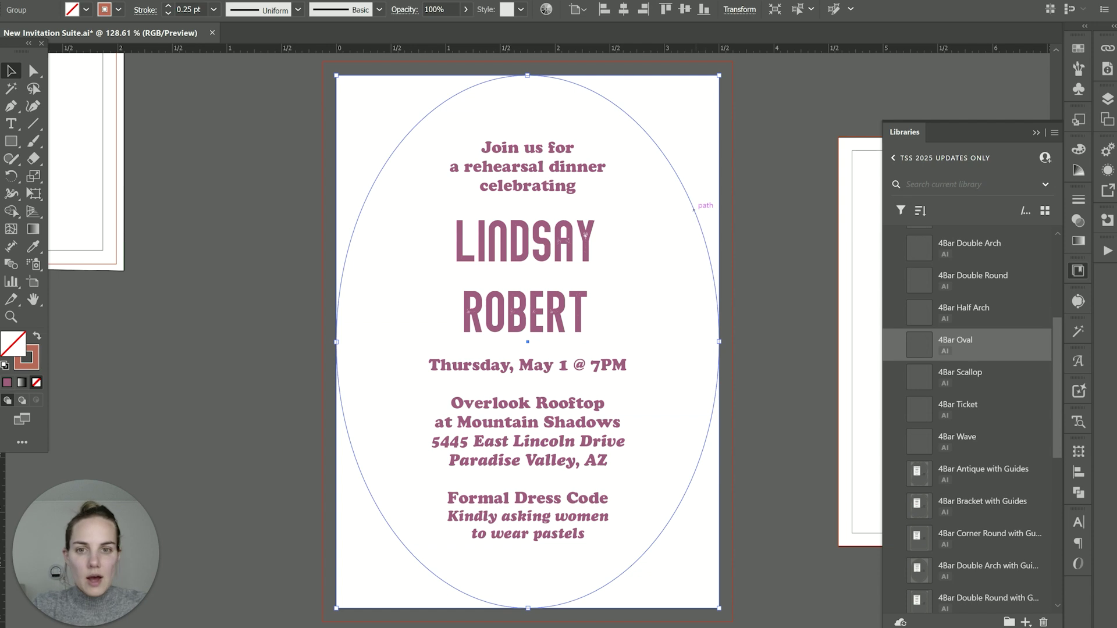
click(379, 111)
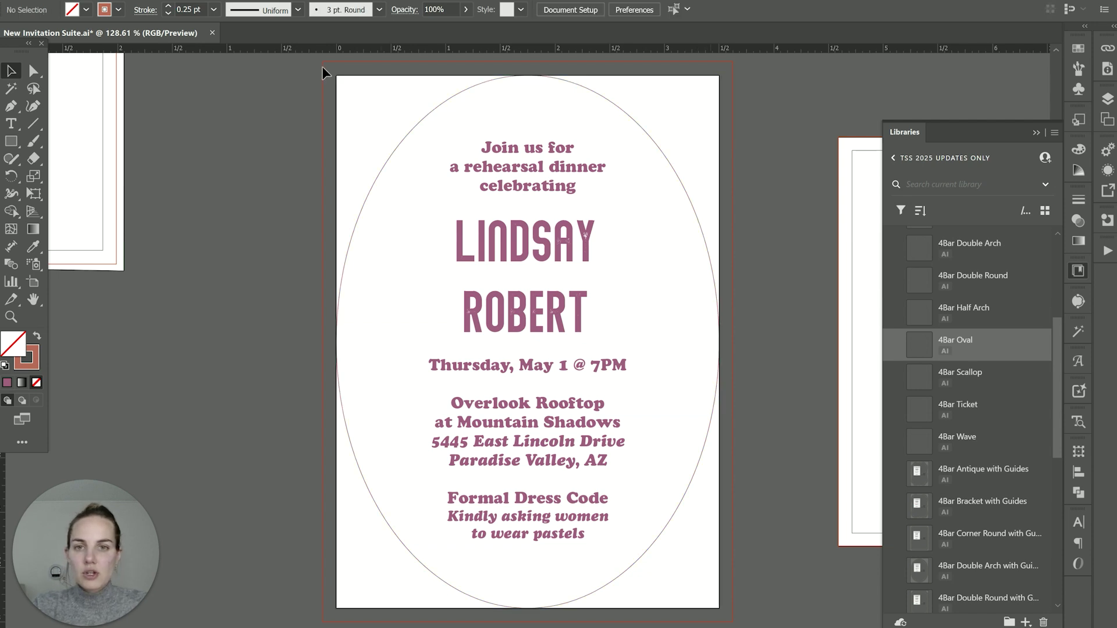
Change the stroke of the oval outline on the rehearsal dinner card to a dark swatch.
click(687, 196)
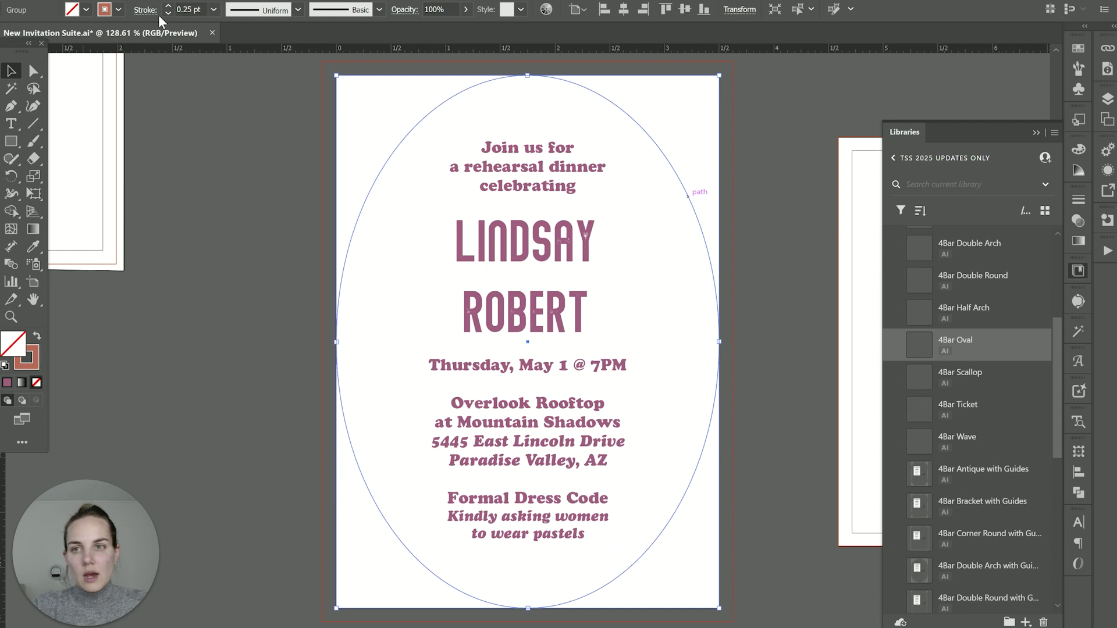
click(119, 10)
click(46, 70)
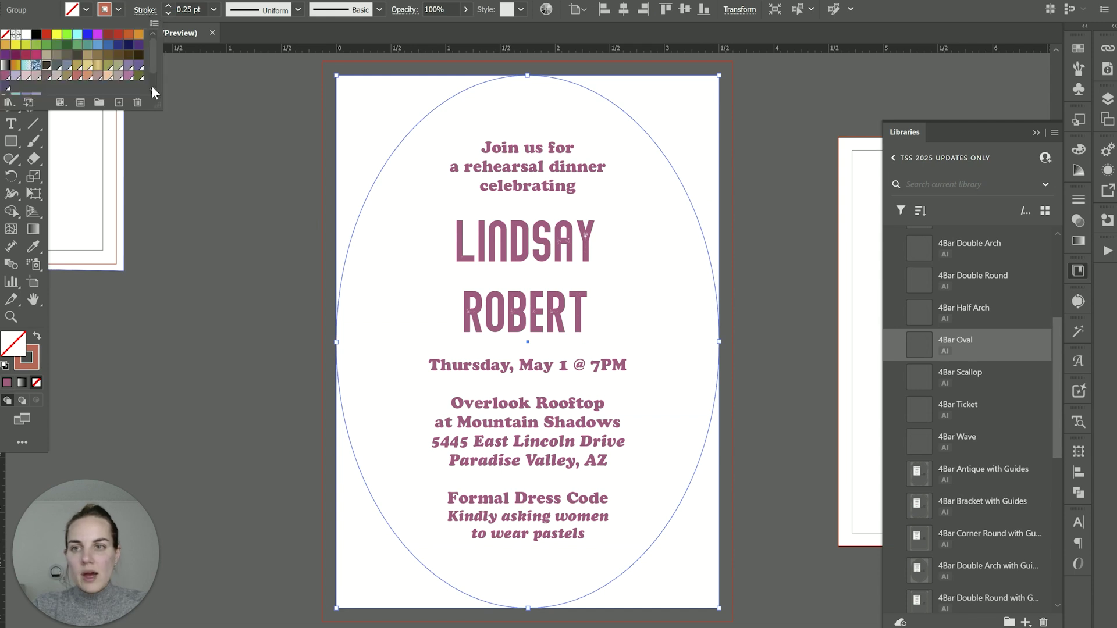
click(277, 111)
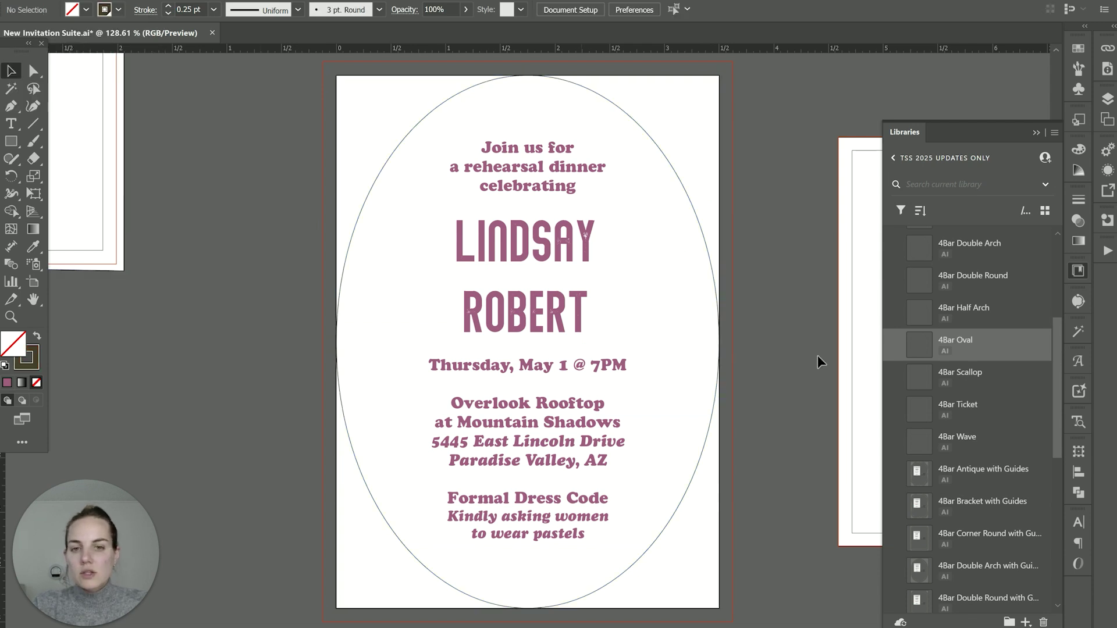
Place the plain A7 Scallop outline from the die-cut shapes library over the main invitation card.
key(ctrl+minus)
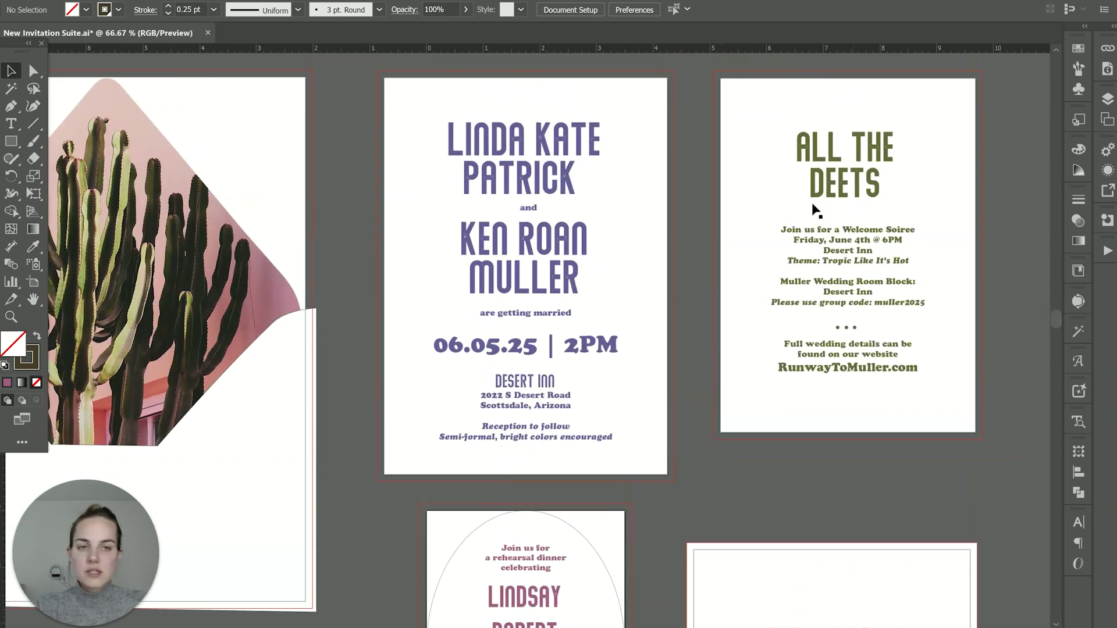
click(688, 238)
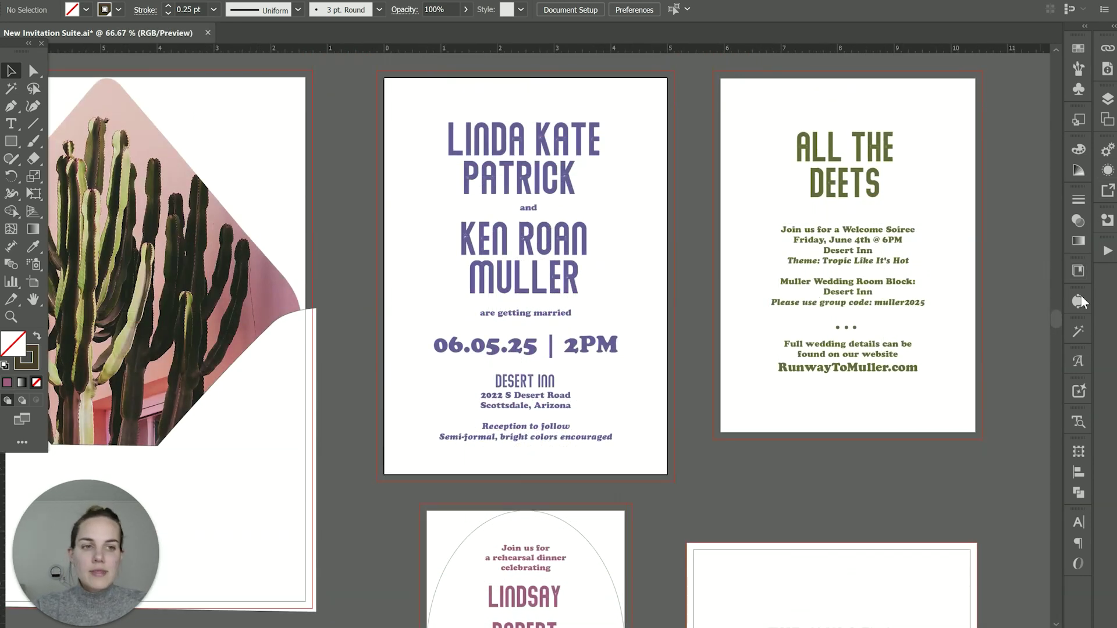
click(1079, 271)
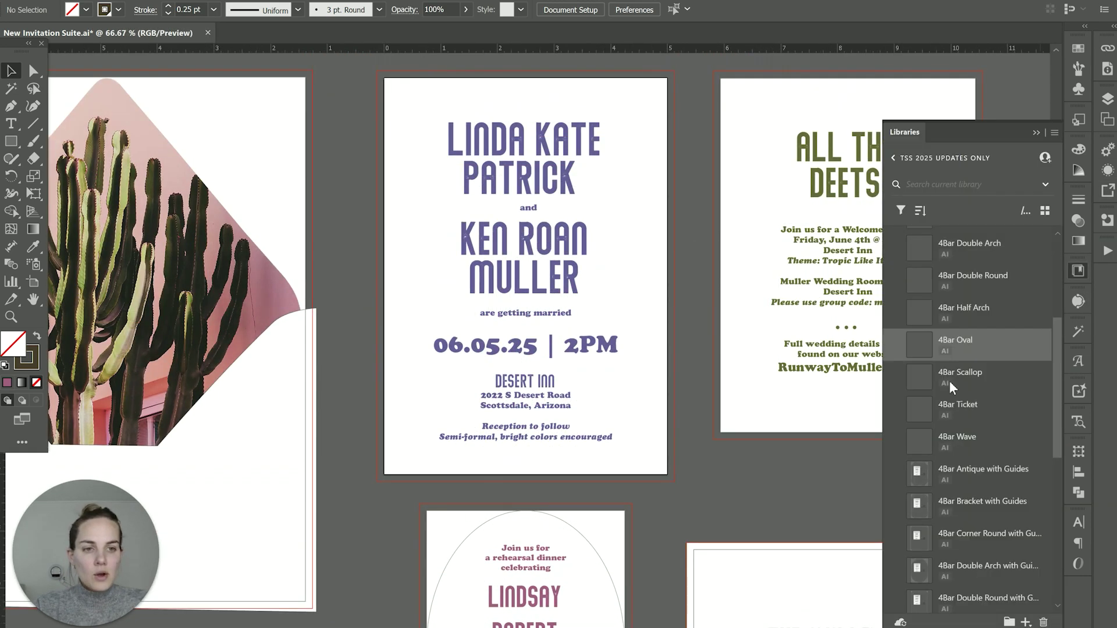
scroll(950, 387, up, 4)
click(910, 346)
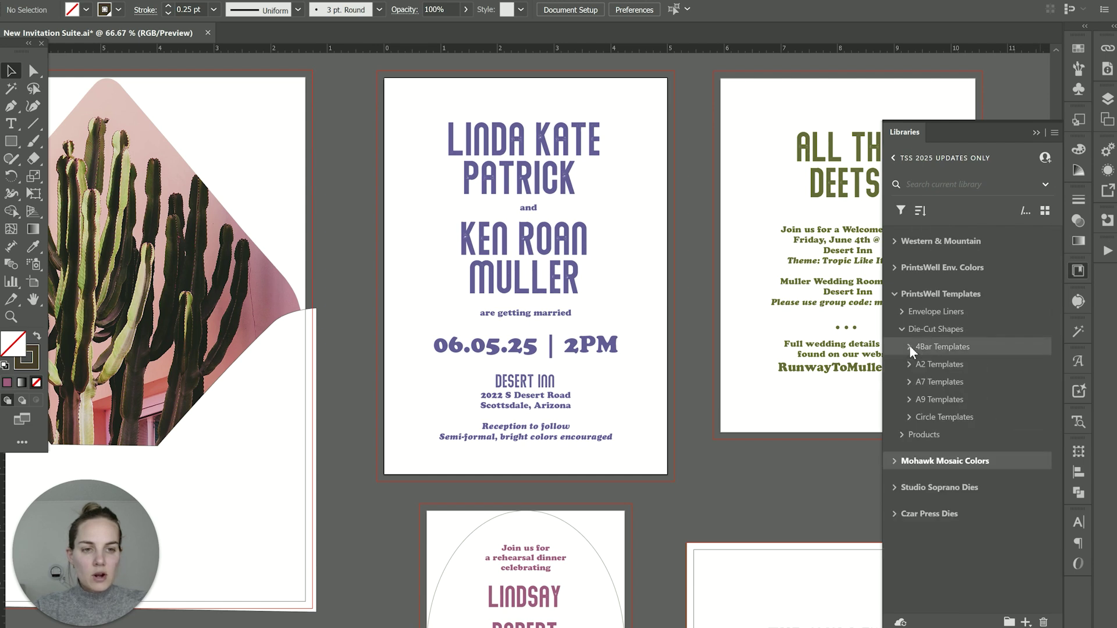
click(909, 381)
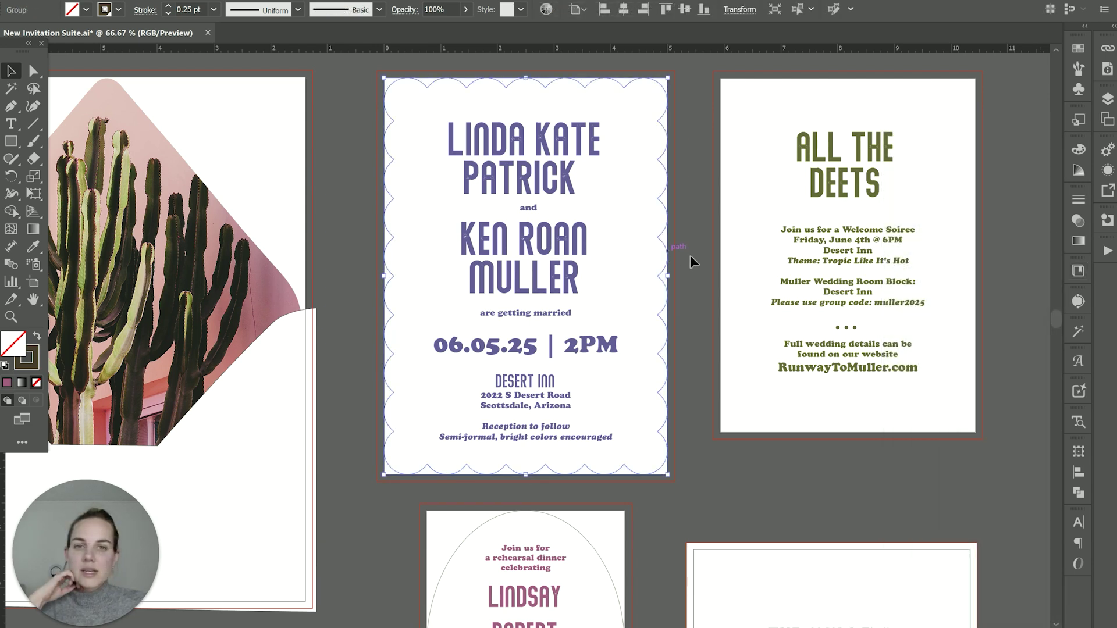
click(690, 255)
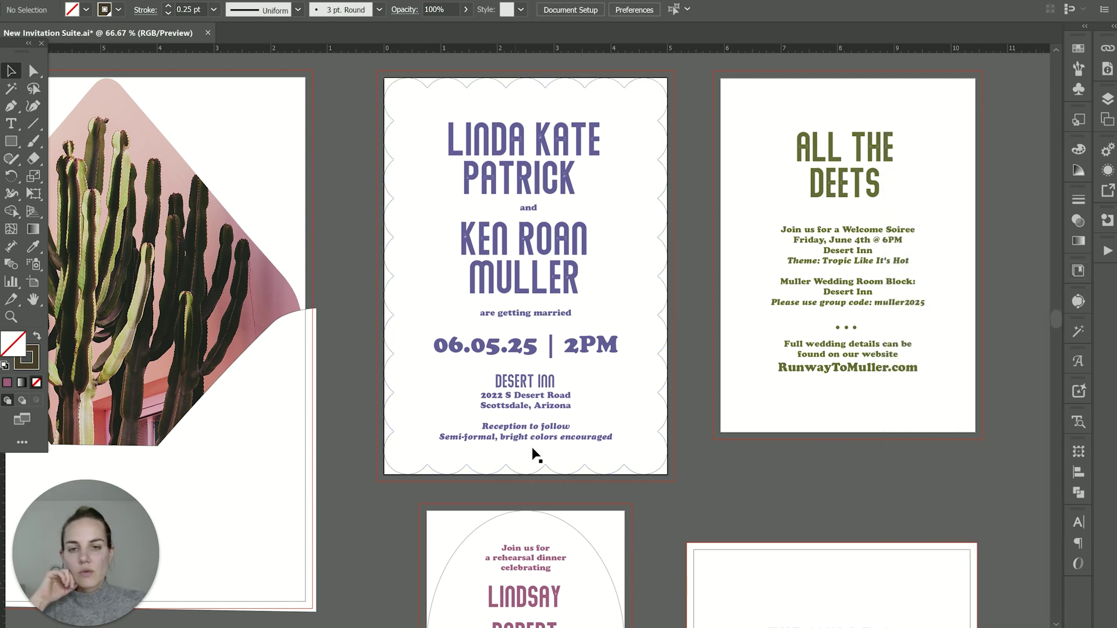
Cut the scallop outline from the main invitation and the oval outline from the rehearsal dinner card.
scroll(686, 408, down, 2)
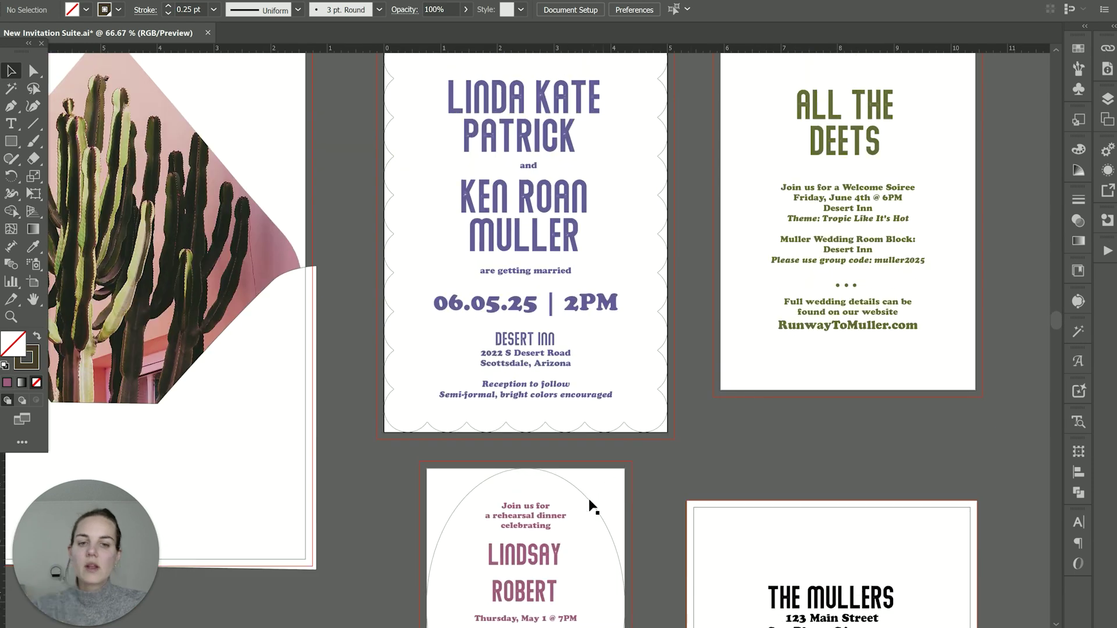
click(606, 501)
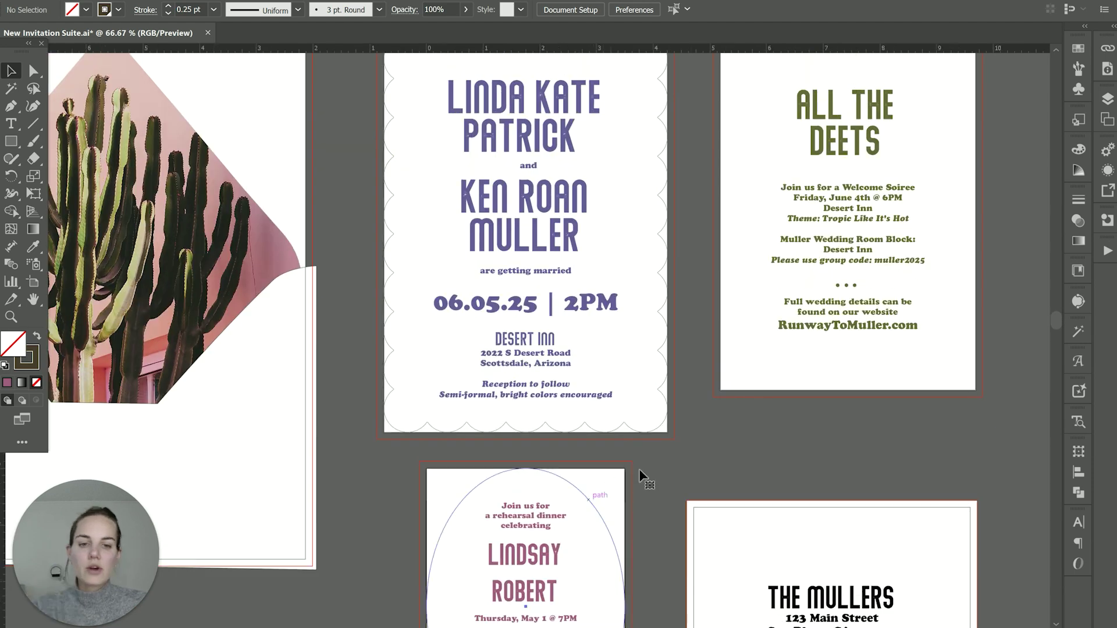
click(667, 428)
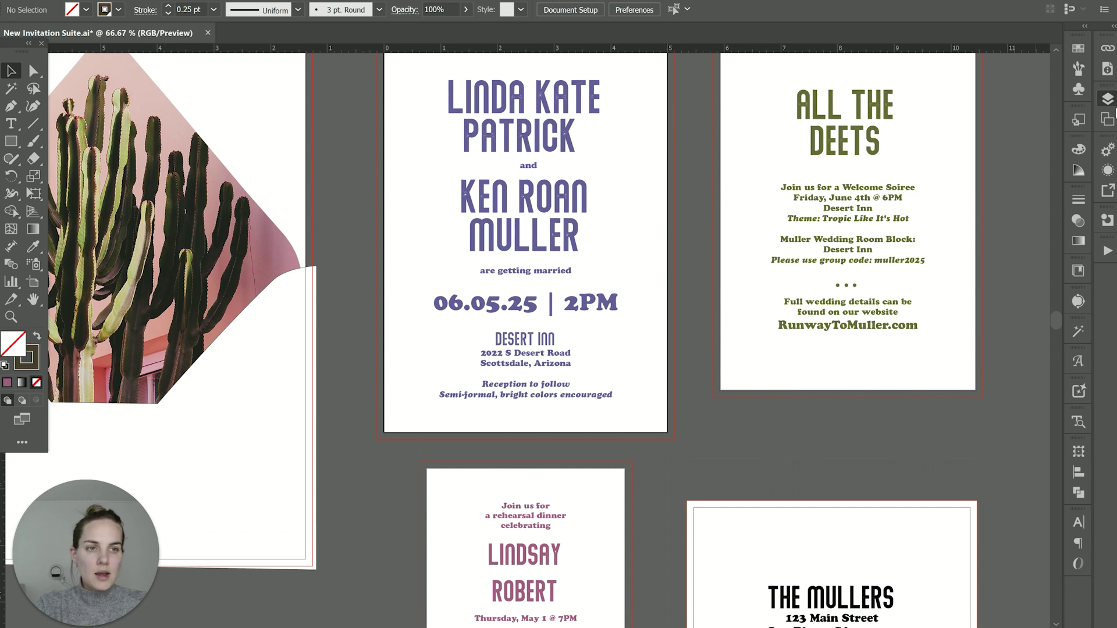
Create a new layer named Non Print above Layer 1 and paste the cut outlines in place on it.
click(1108, 99)
double_click(931, 140)
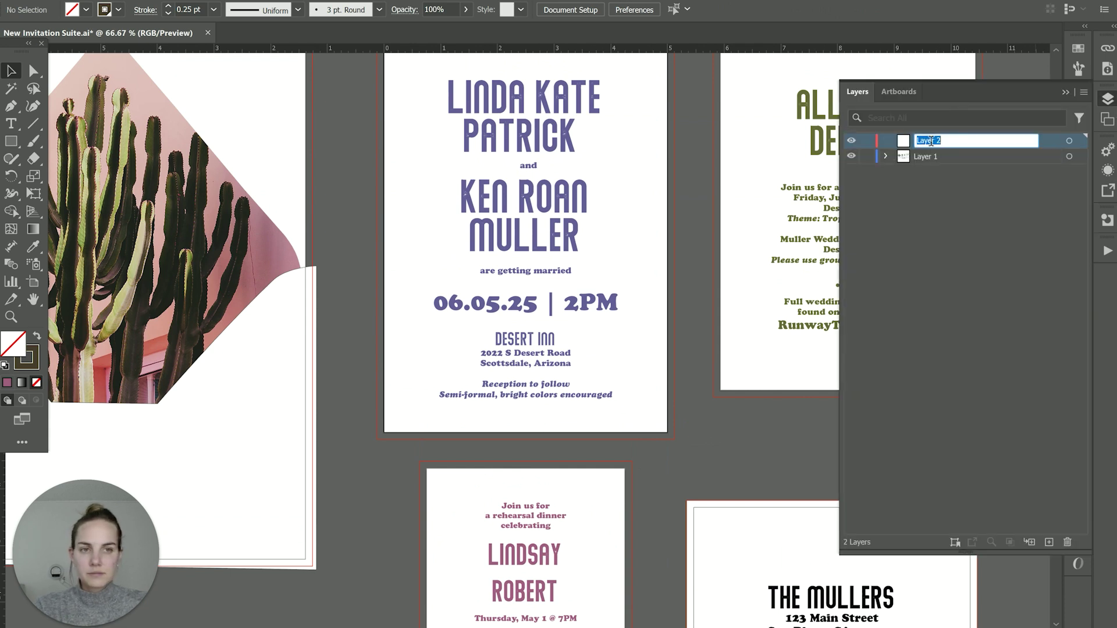
text(Non Print)
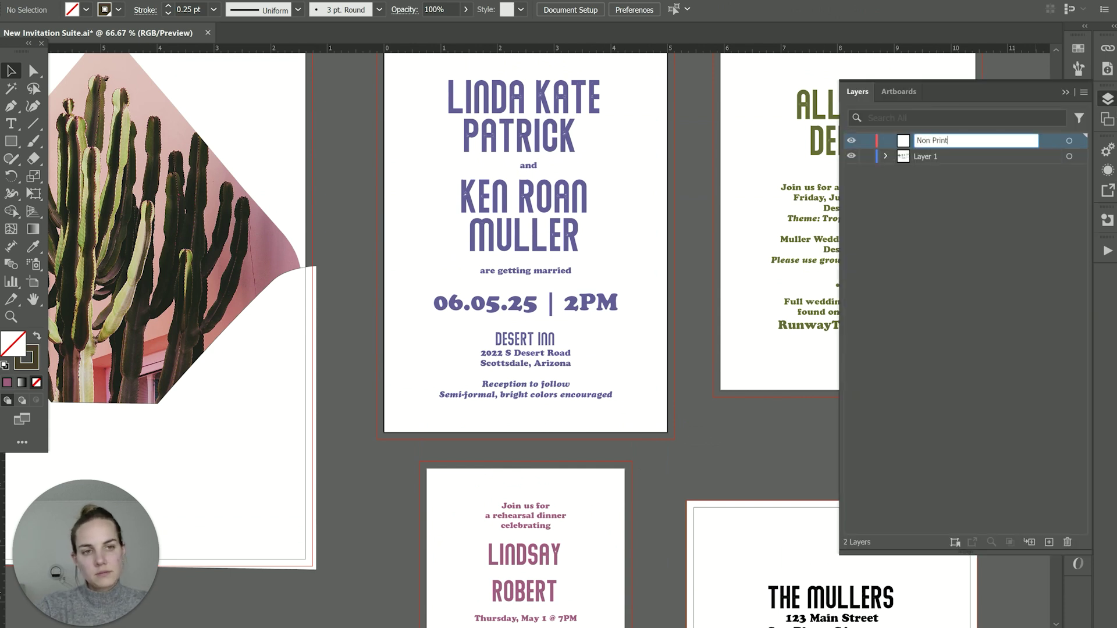
key(Return)
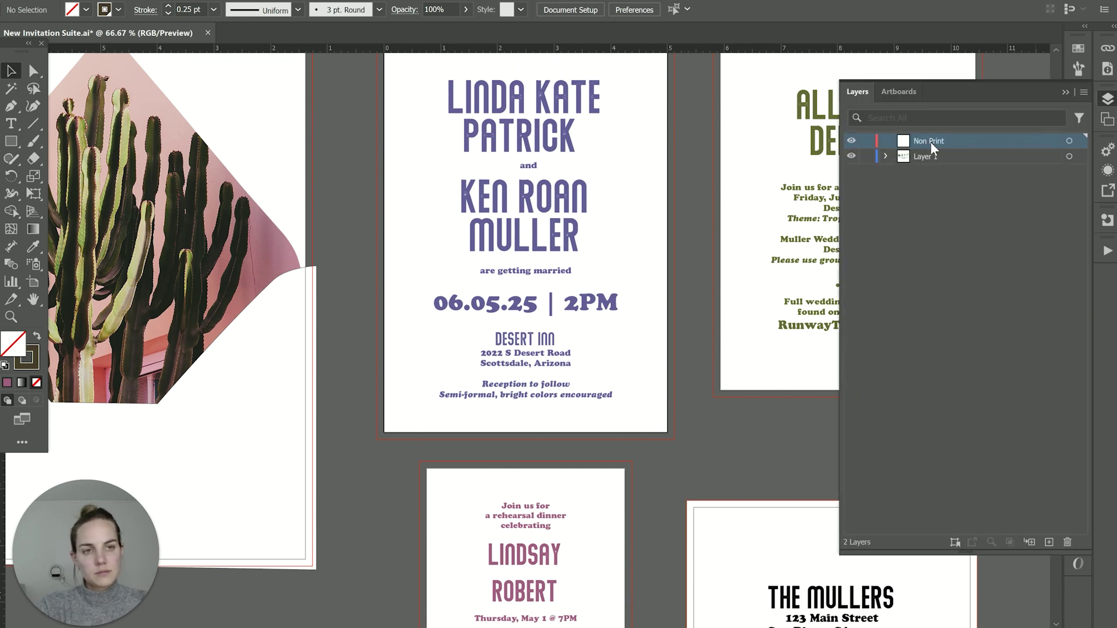
key(ctrl+f)
click(679, 186)
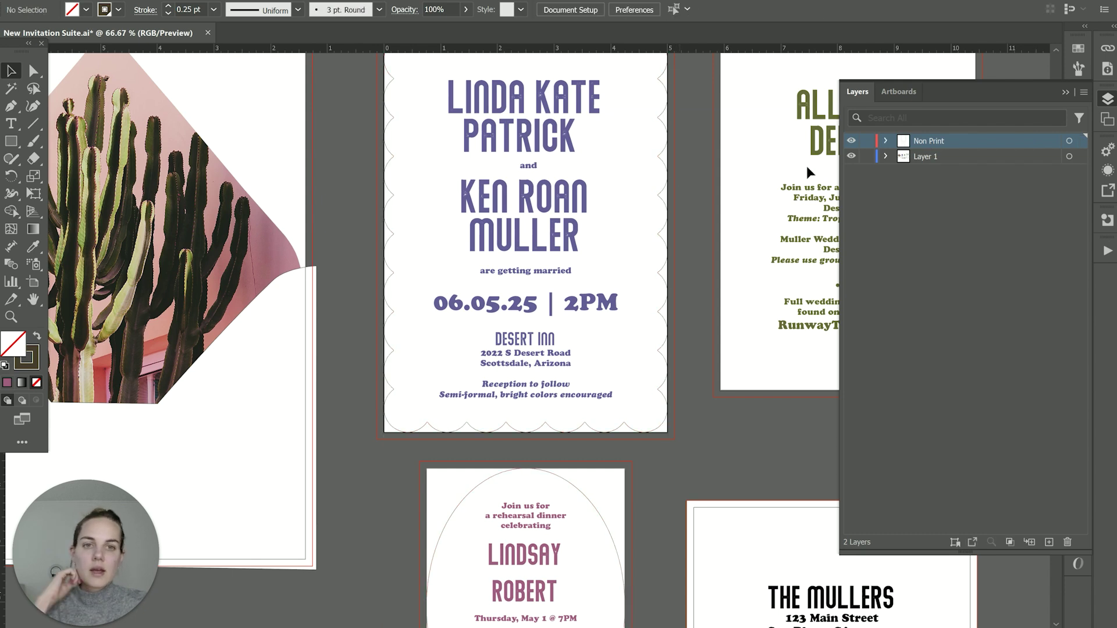
Turn off the Print option for the Non Print layer.
double_click(1004, 140)
click(977, 142)
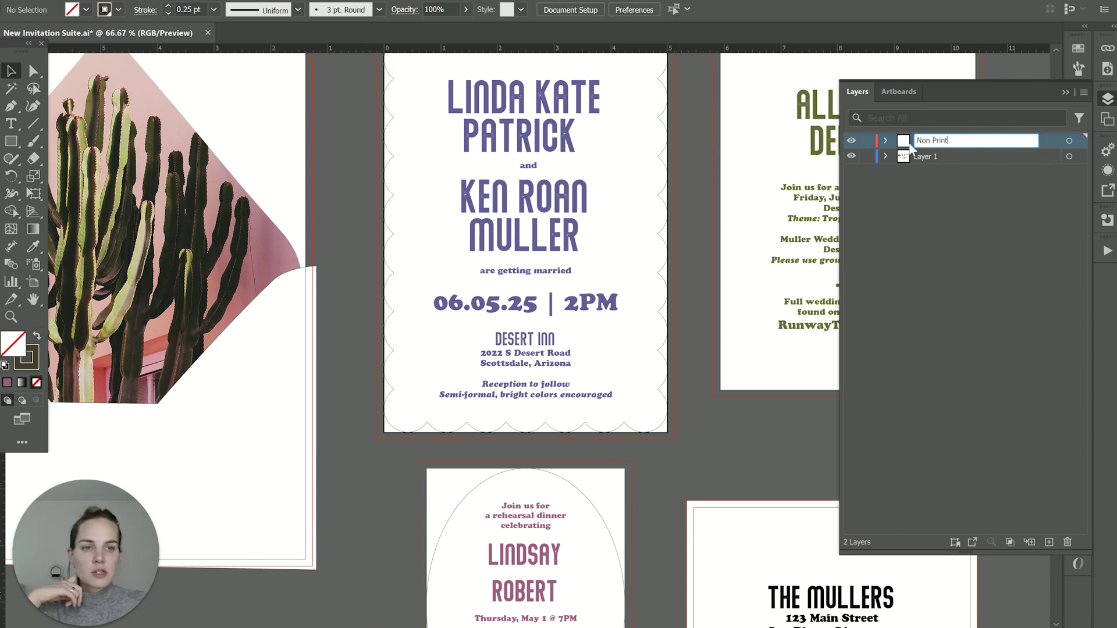
double_click(910, 142)
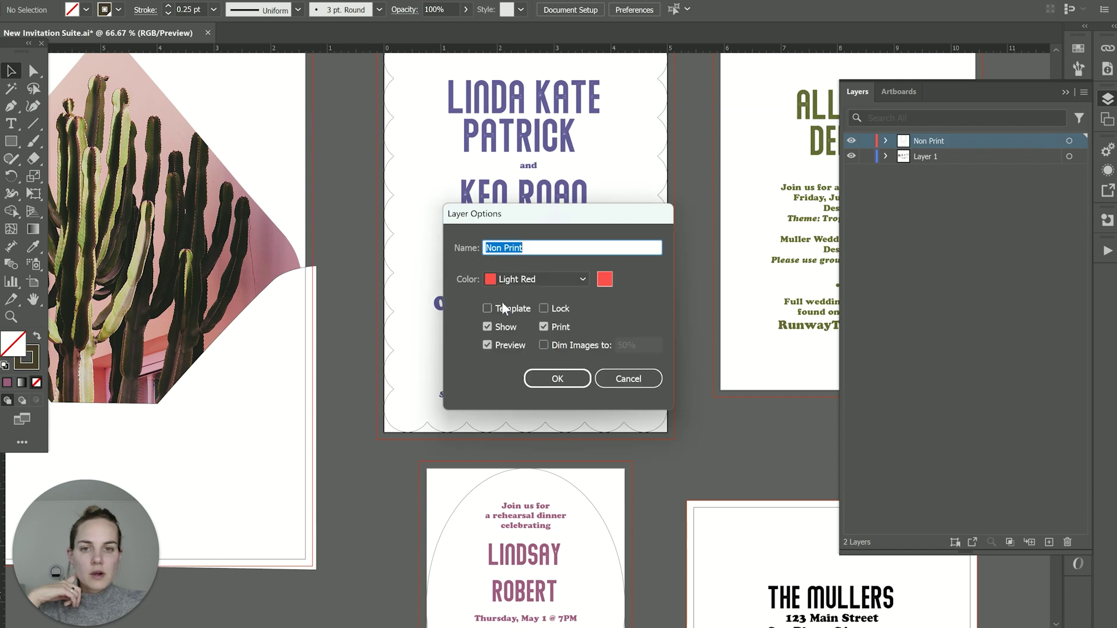
click(544, 326)
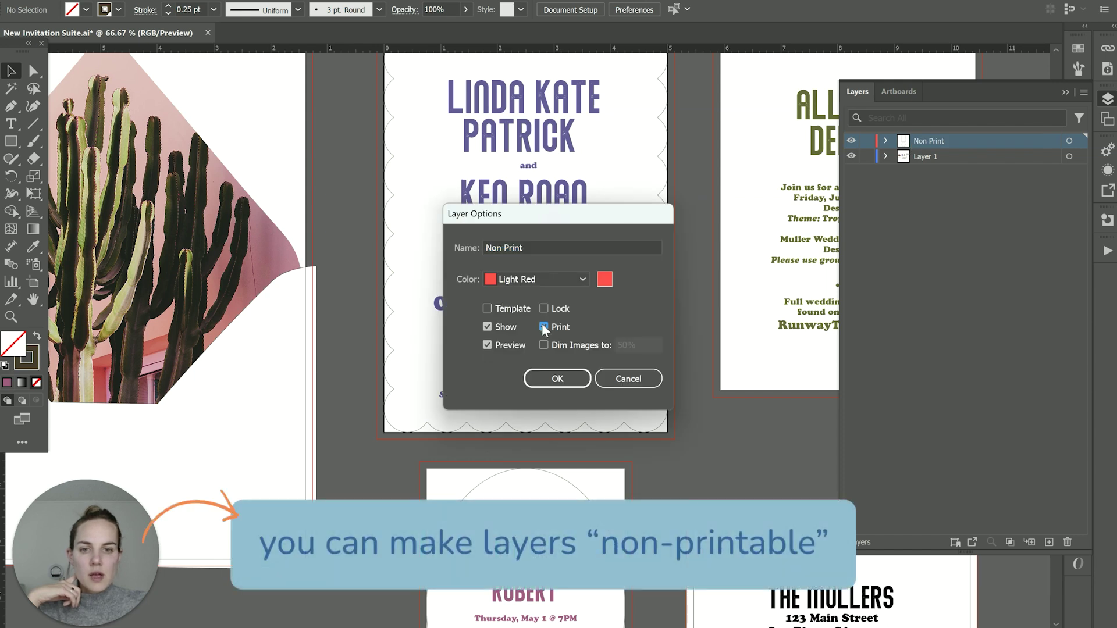
click(550, 379)
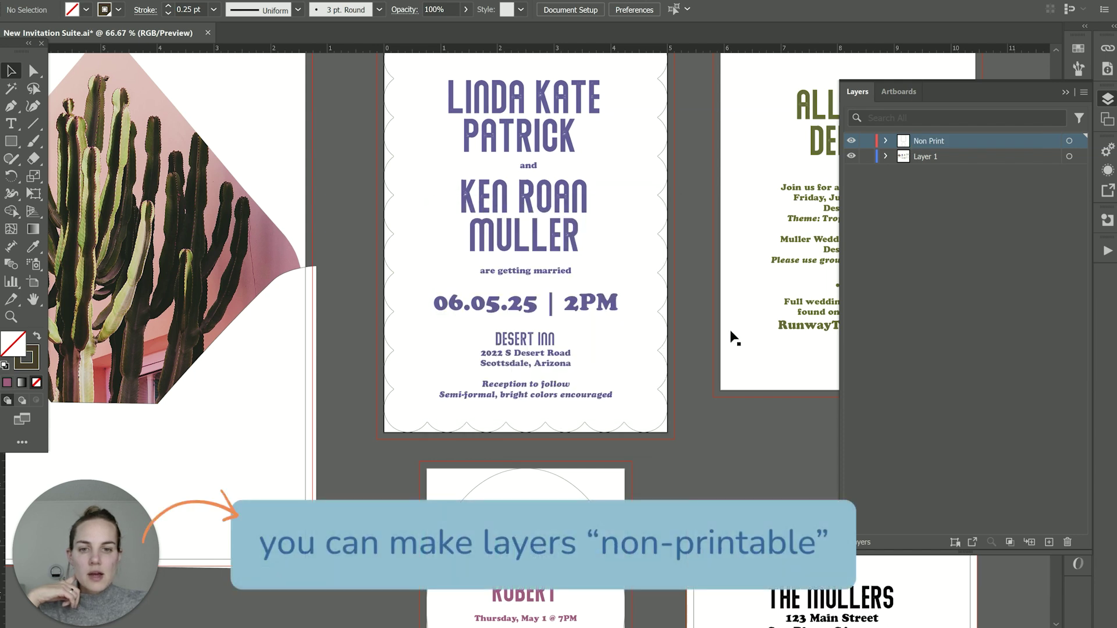
click(1064, 93)
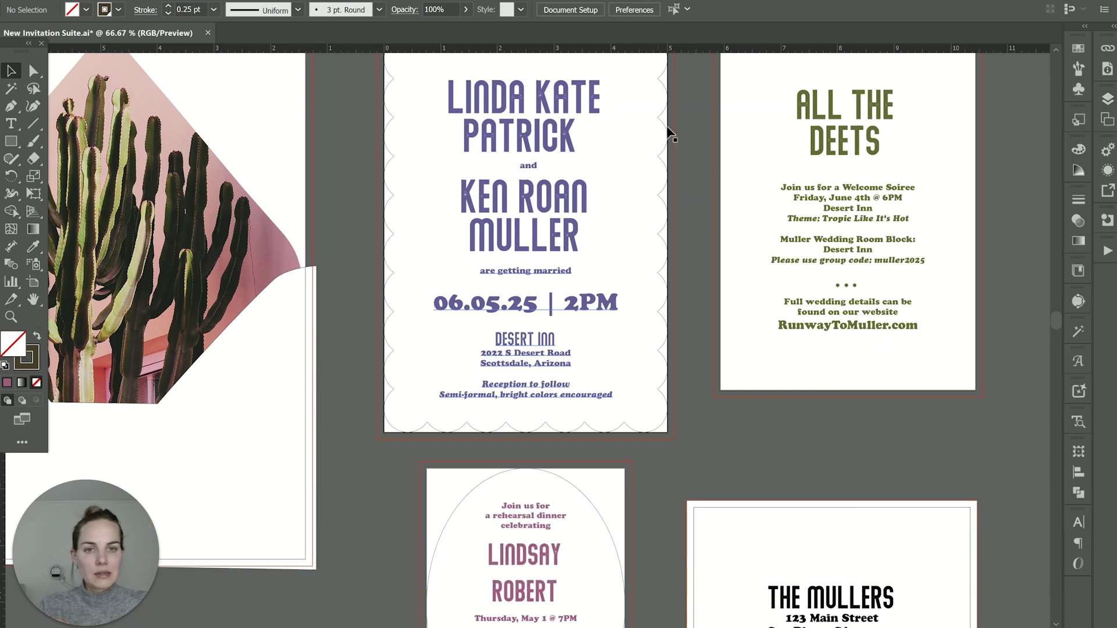
Check the outlines on the Non Print layer by selecting the scallop outline and switching the layer's visibility off and on.
click(669, 235)
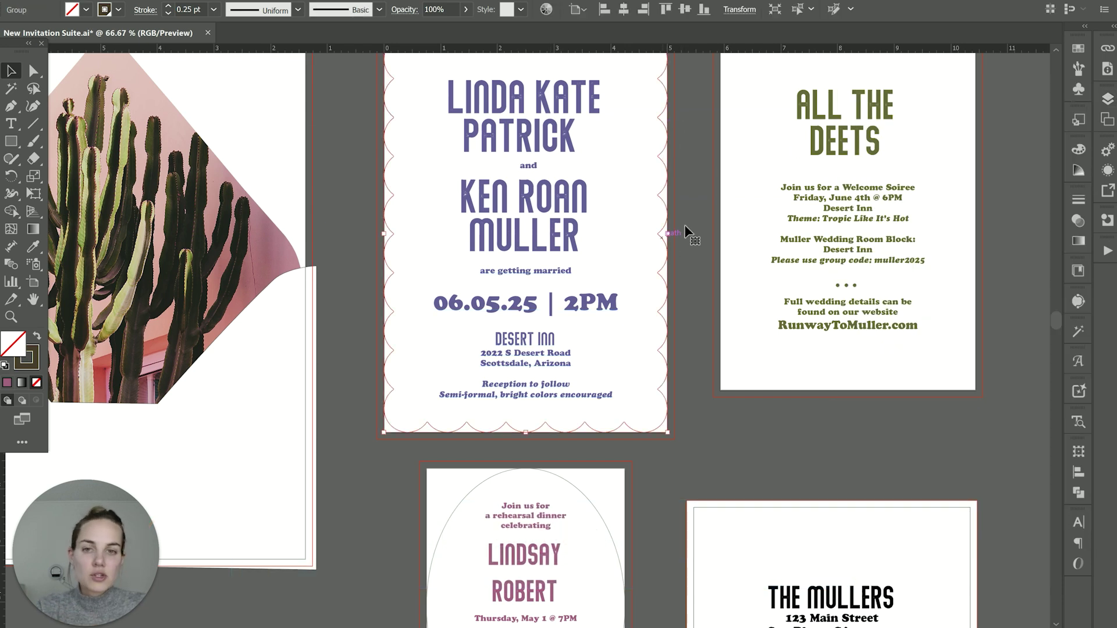
click(706, 204)
scroll(726, 255, up, 2)
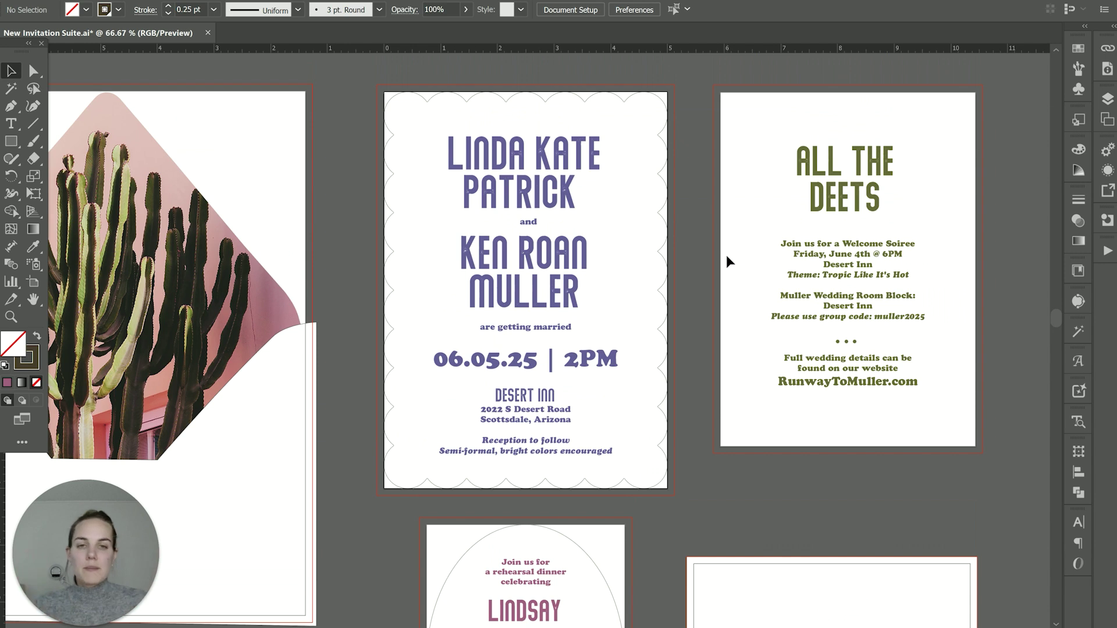
scroll(703, 229, down, 3)
scroll(703, 229, up, 1)
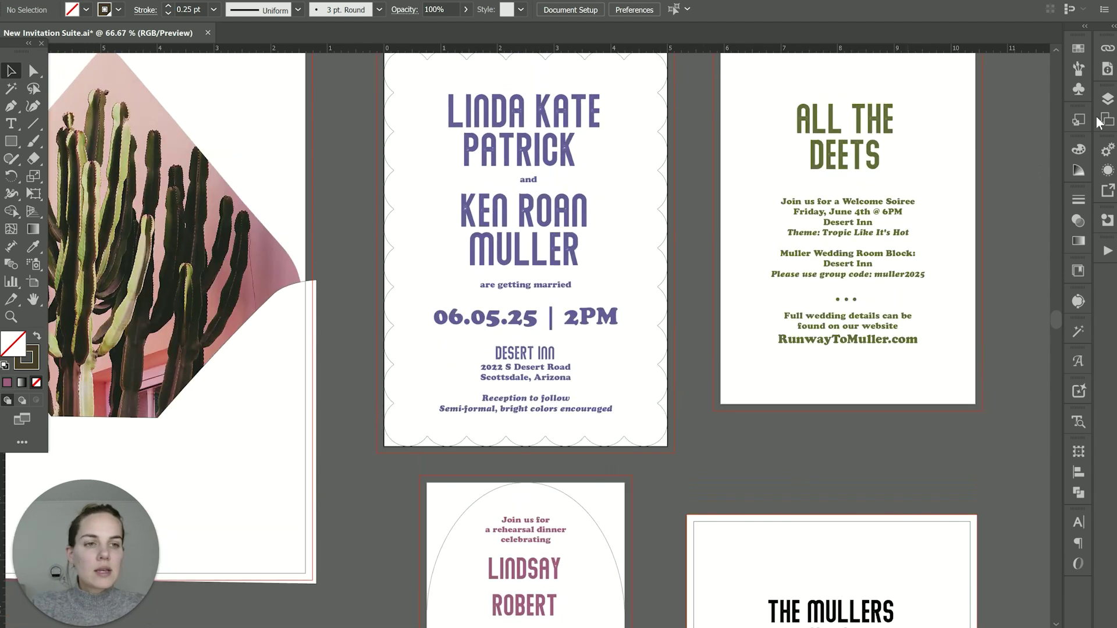
click(1107, 100)
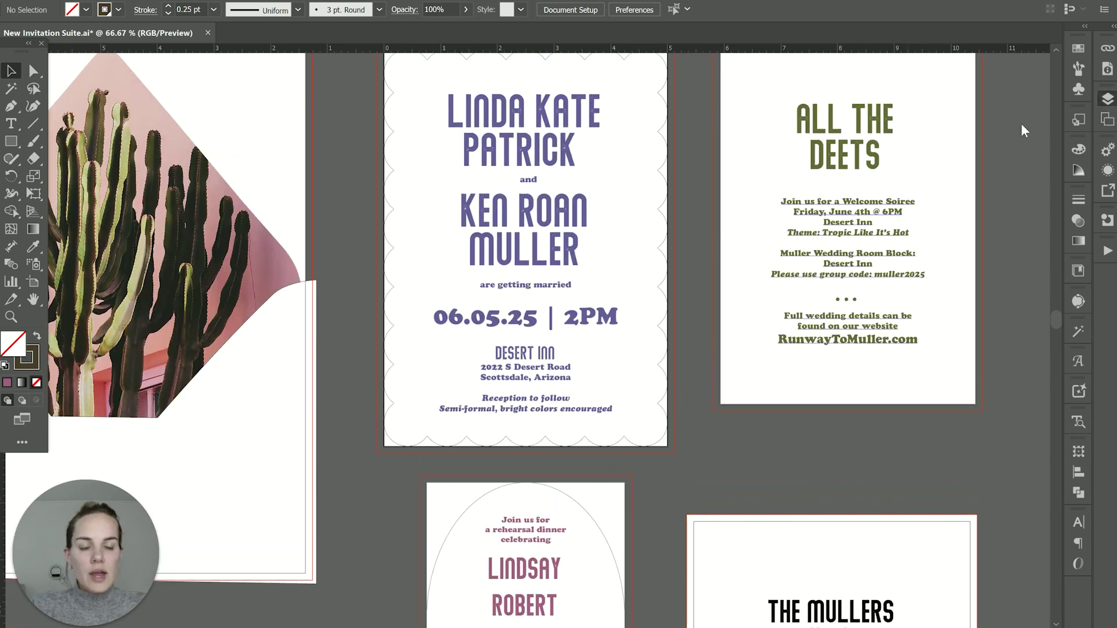
click(851, 141)
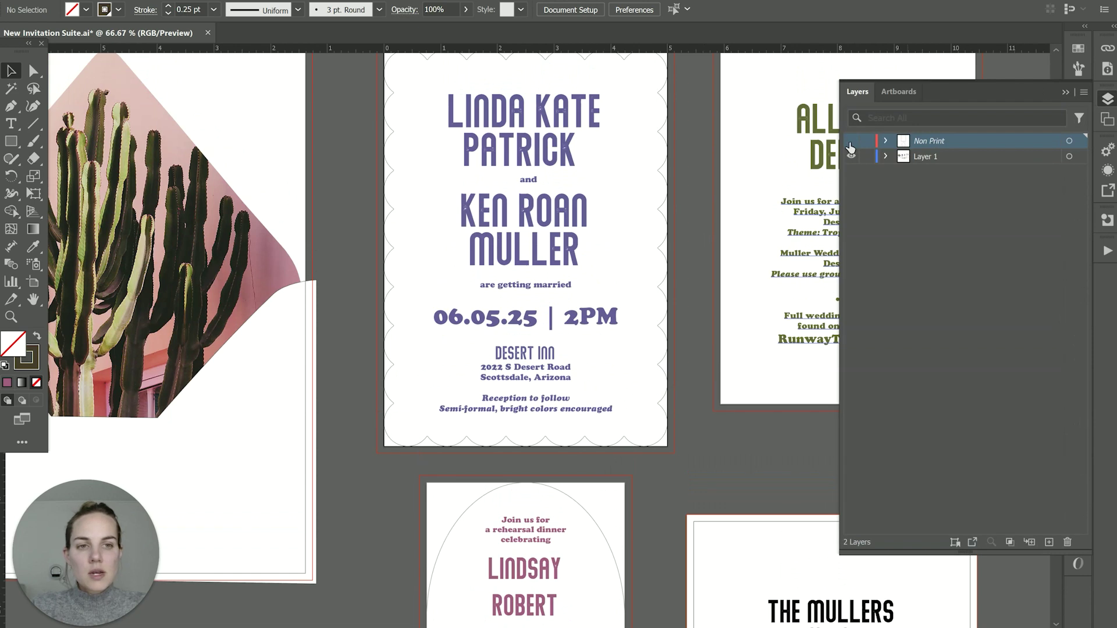
click(850, 142)
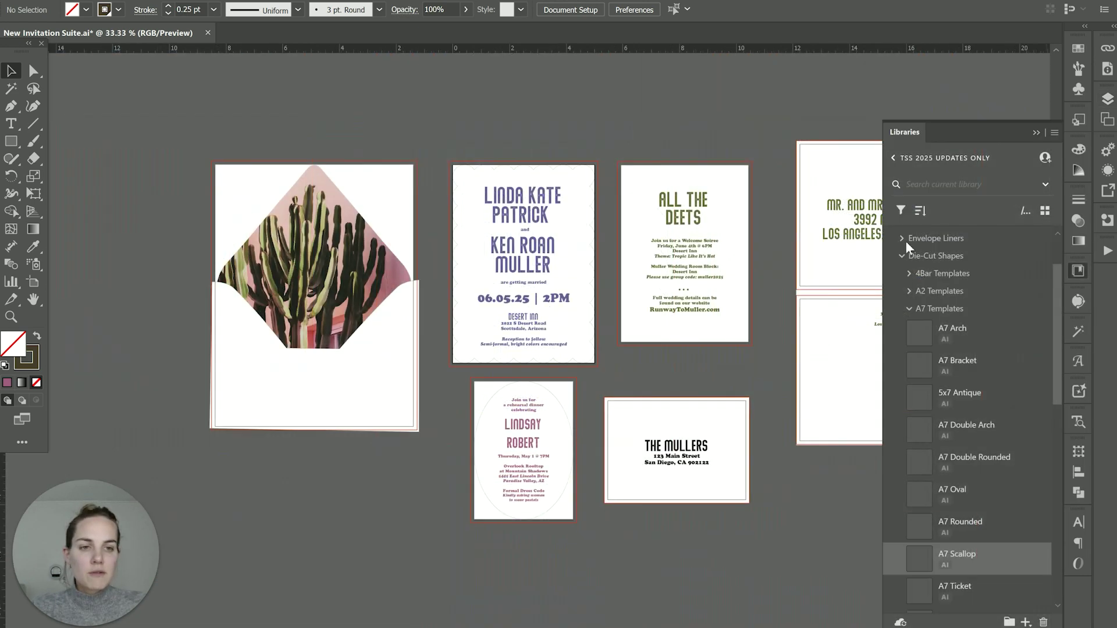
Look through the Envelope Liners templates in the PrintsWell library folder.
click(902, 239)
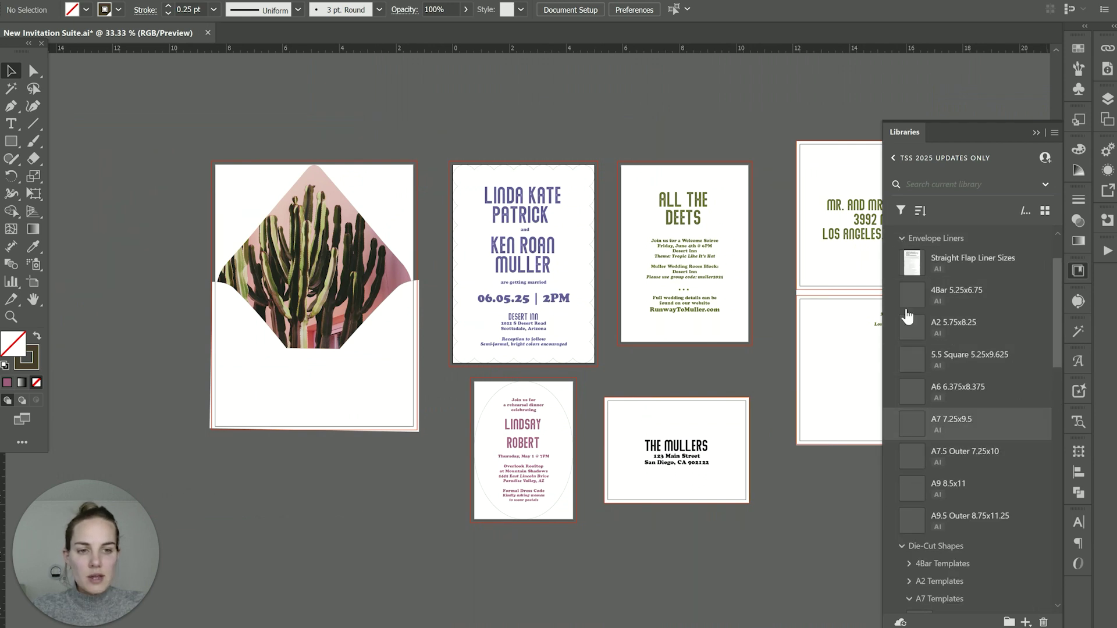
click(901, 238)
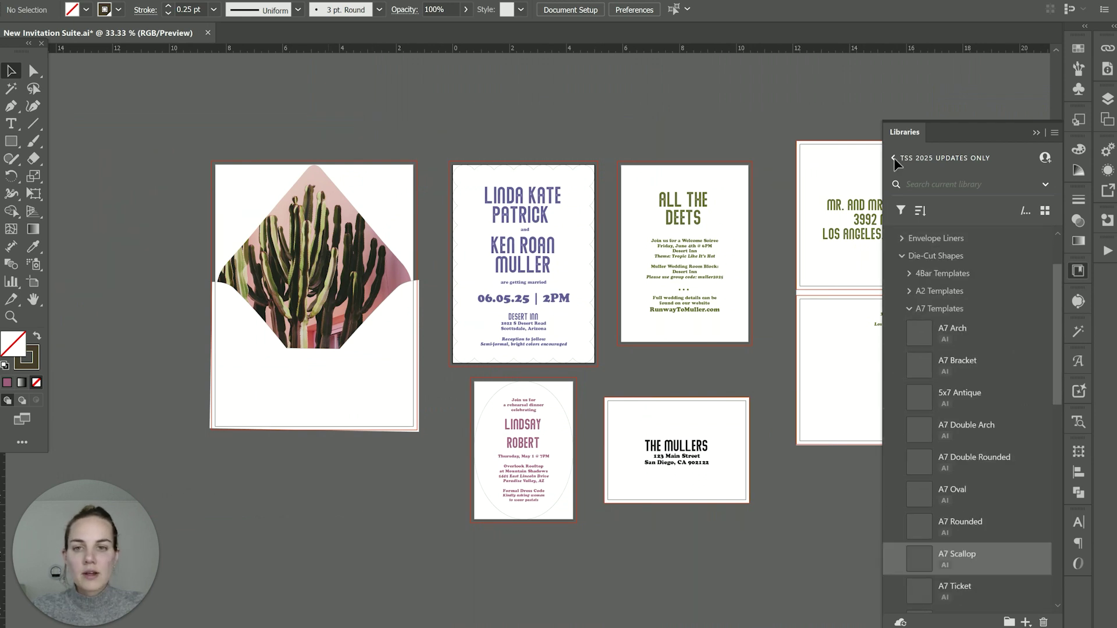
click(1033, 132)
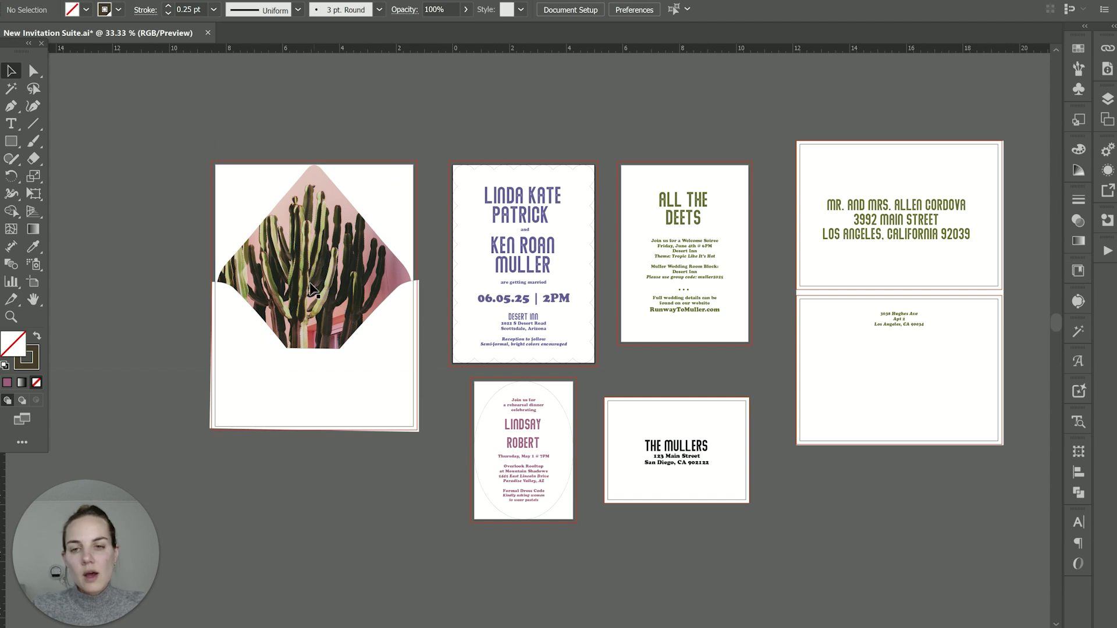
Delete the white envelope shape covering the lower part of the cactus liner image.
click(309, 382)
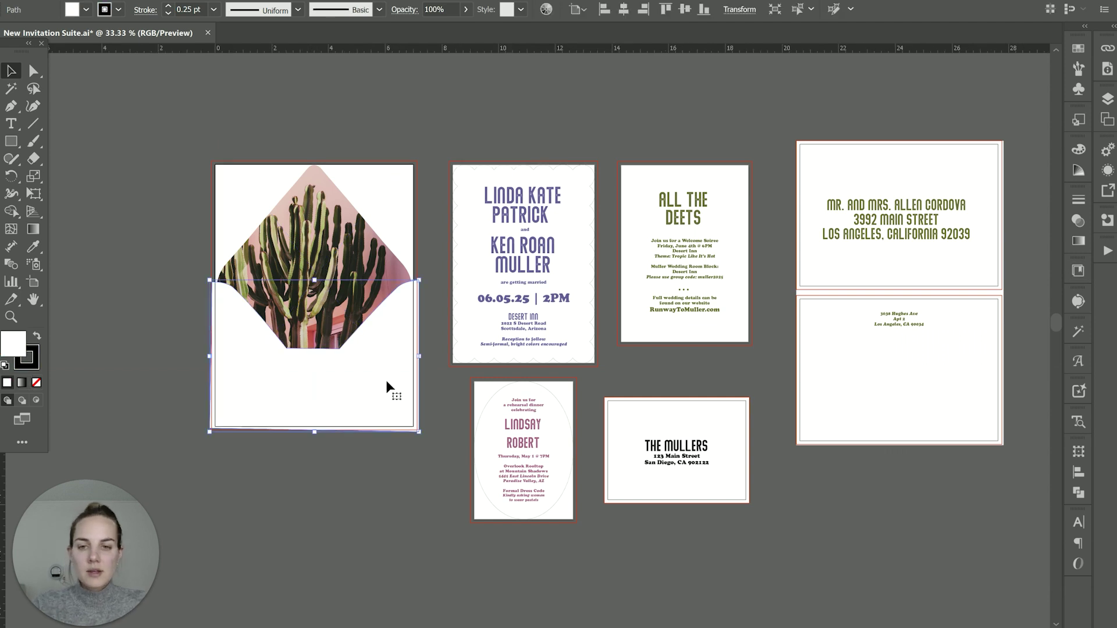
key(Delete)
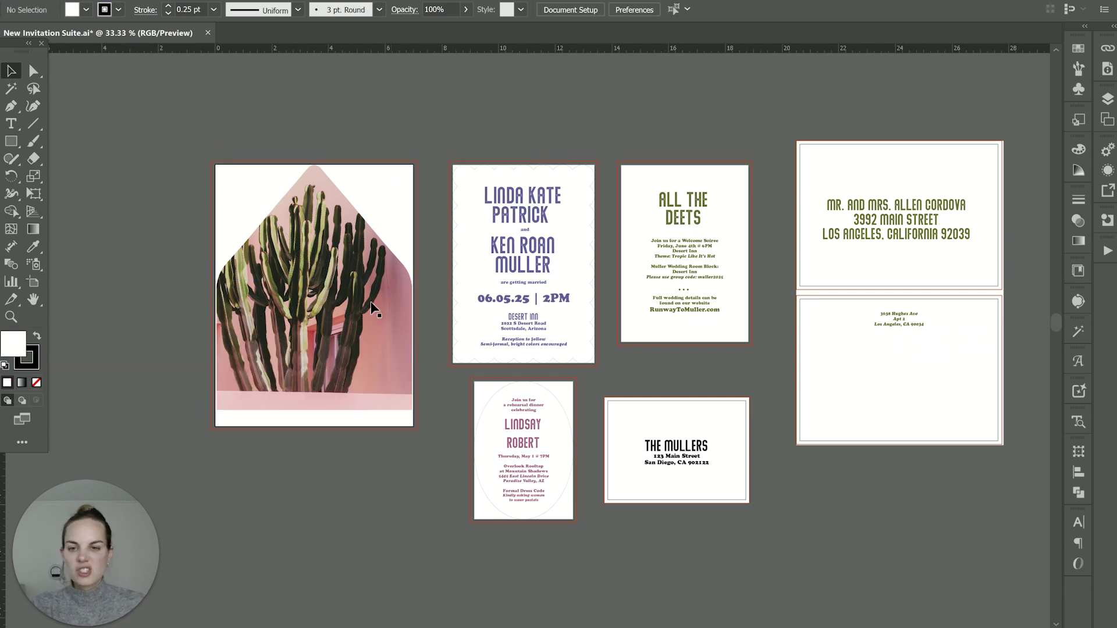
click(359, 286)
right_click(359, 285)
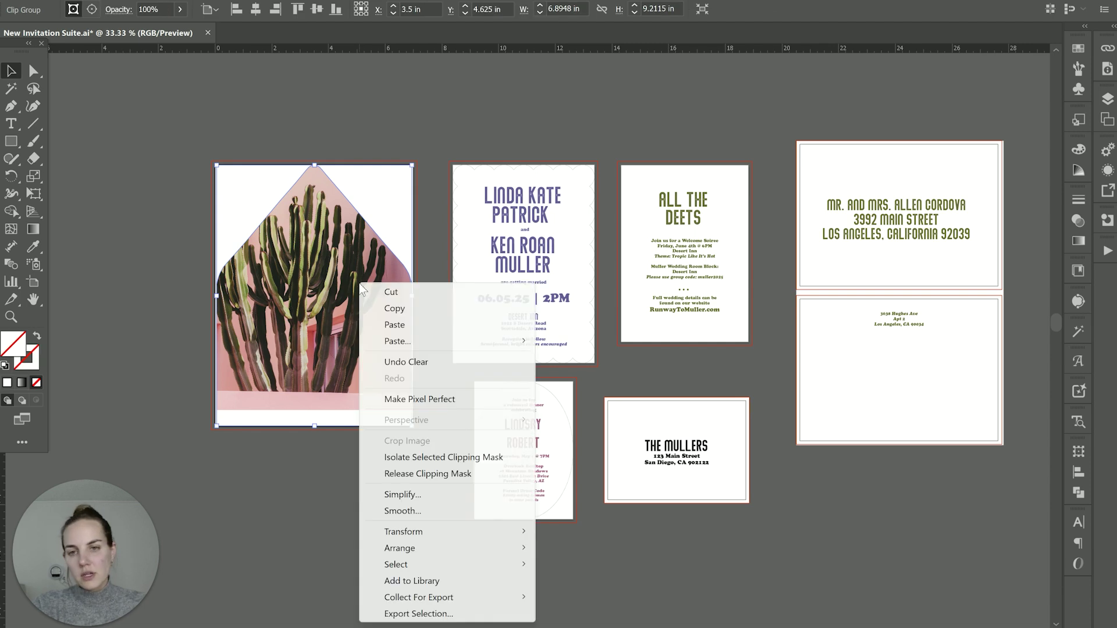
click(351, 146)
click(352, 146)
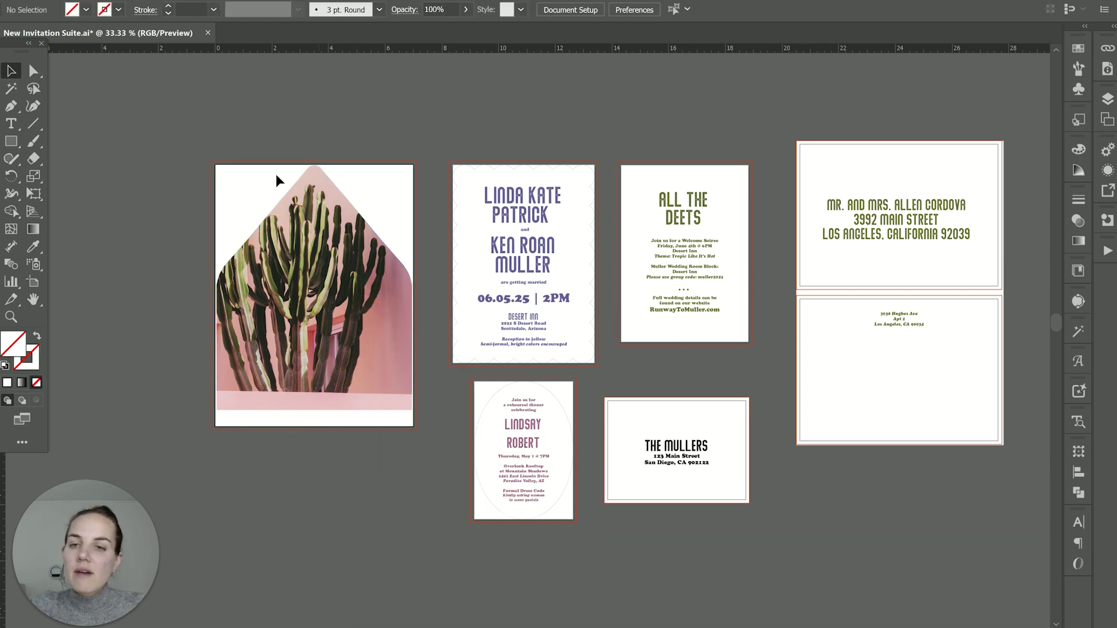
Release the clipping mask on the cactus envelope liner image.
click(313, 302)
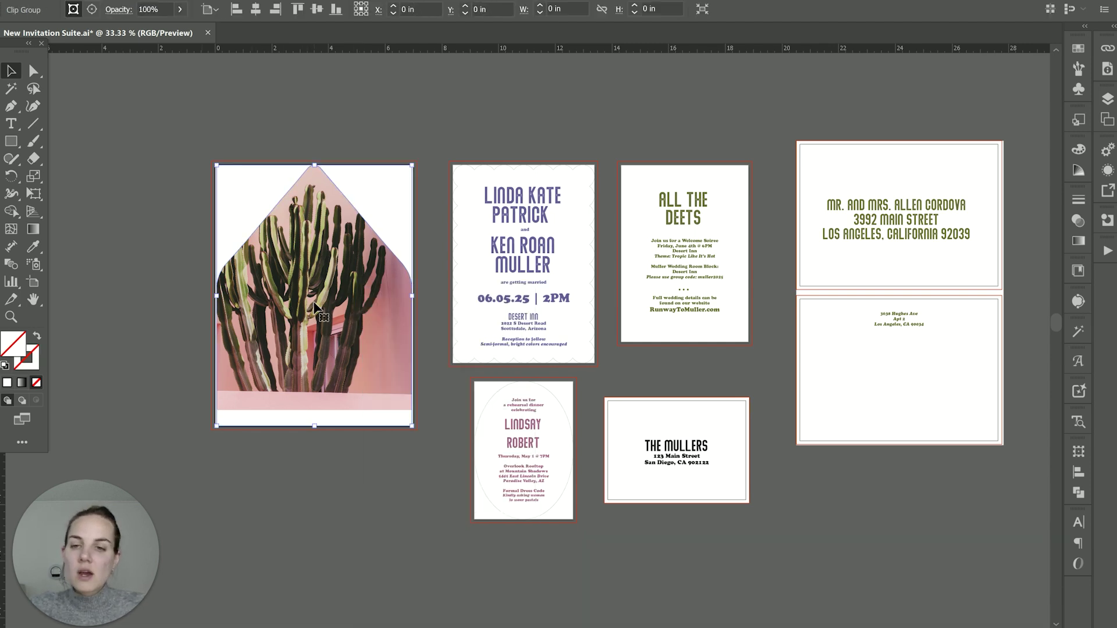
right_click(313, 302)
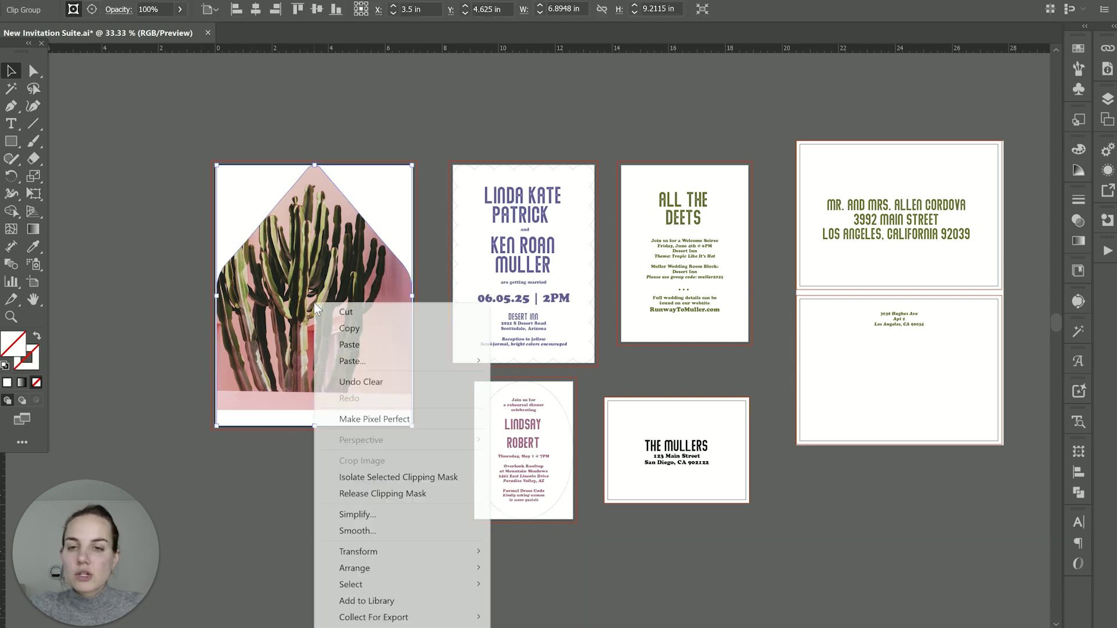
click(376, 494)
click(473, 114)
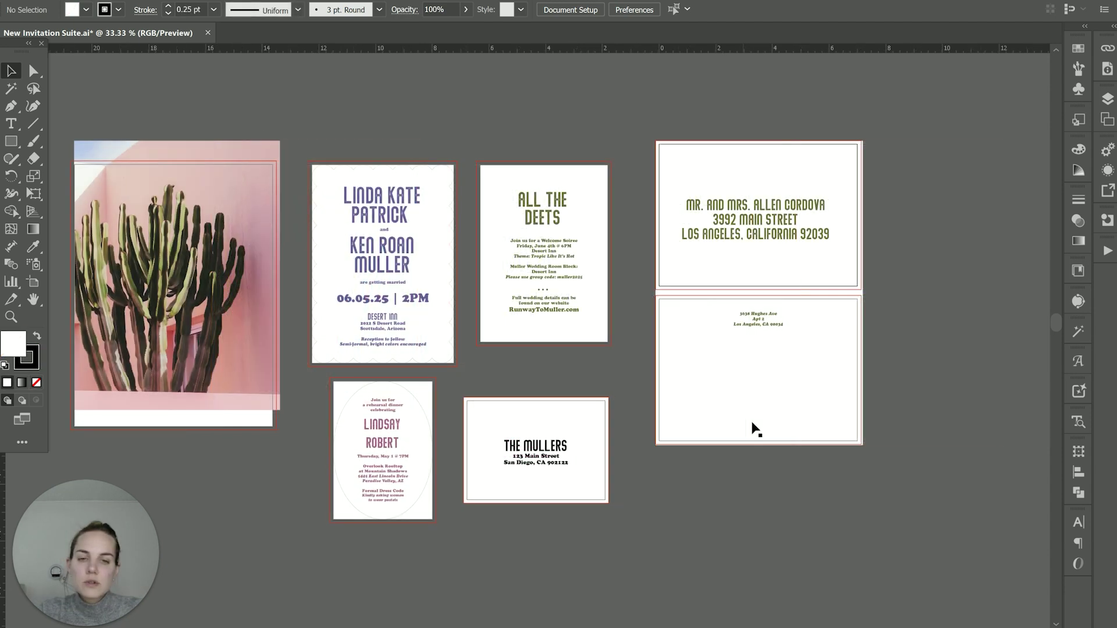
scroll(755, 430, left, 1)
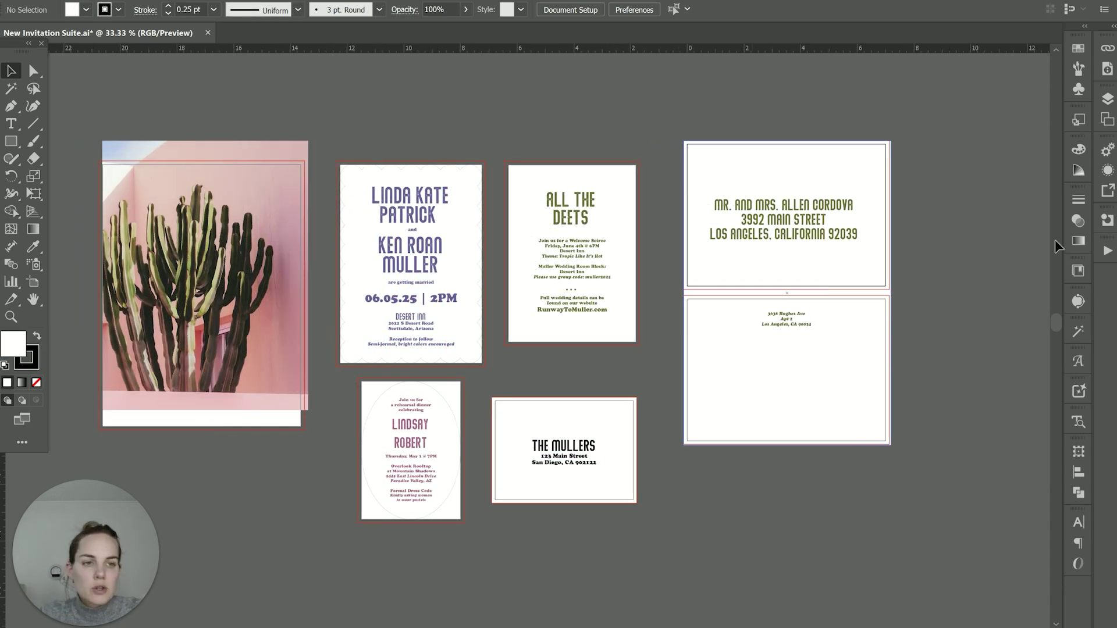
Fill the large white envelope background with the Chartreuse PW color from the PrintsWell Env. Colors library group.
click(1083, 268)
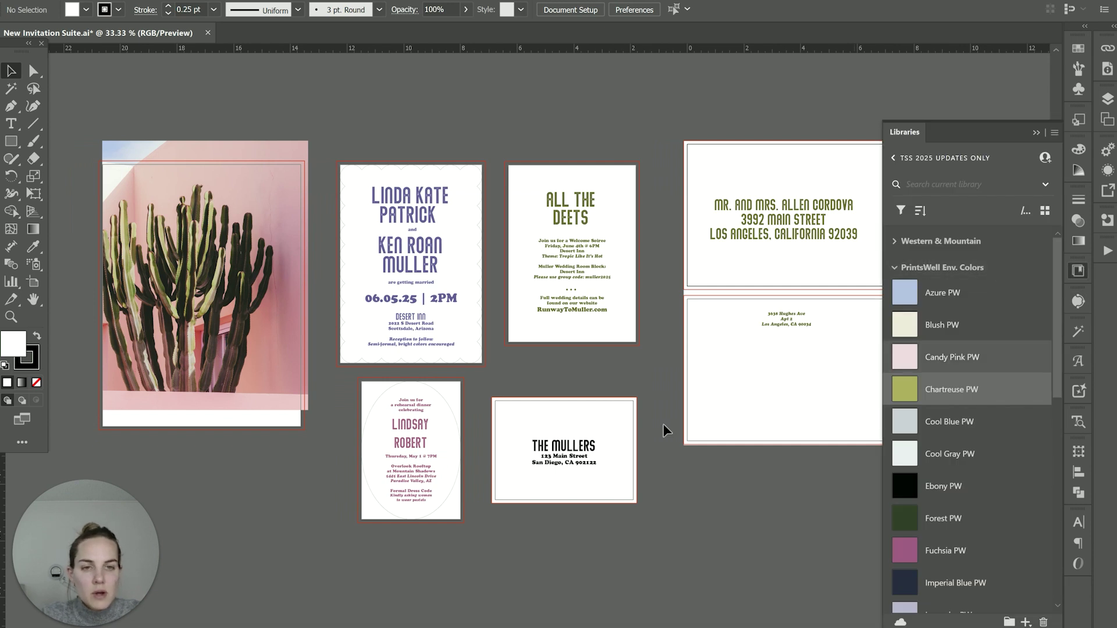
click(761, 407)
click(905, 391)
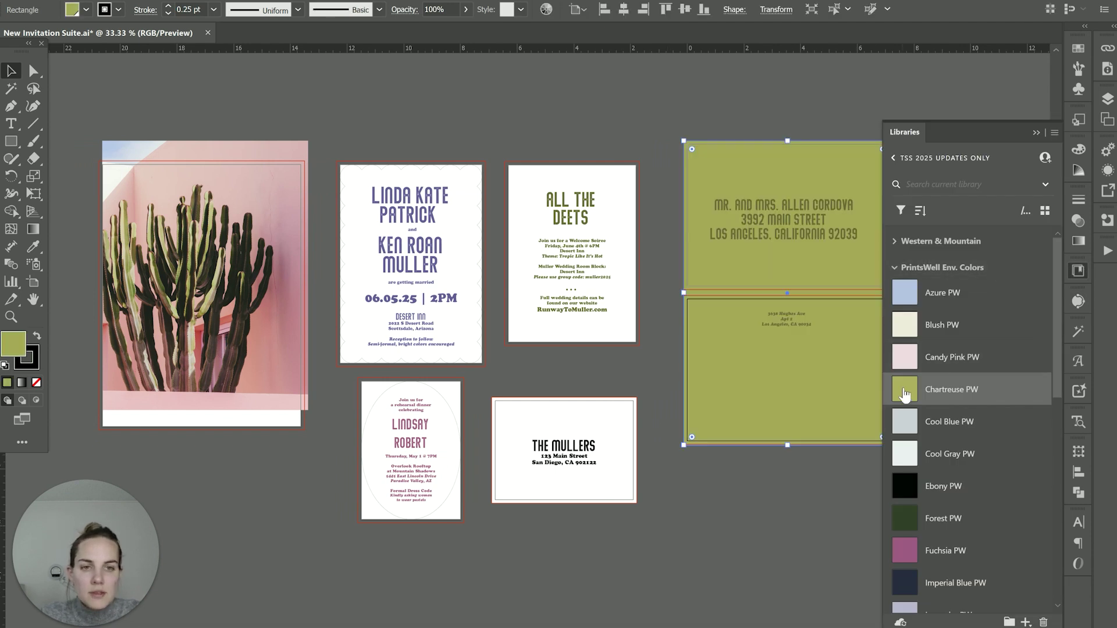
Recolor both the recipient address and the return address on the chartreuse envelope to a darker, muted olive green.
click(821, 235)
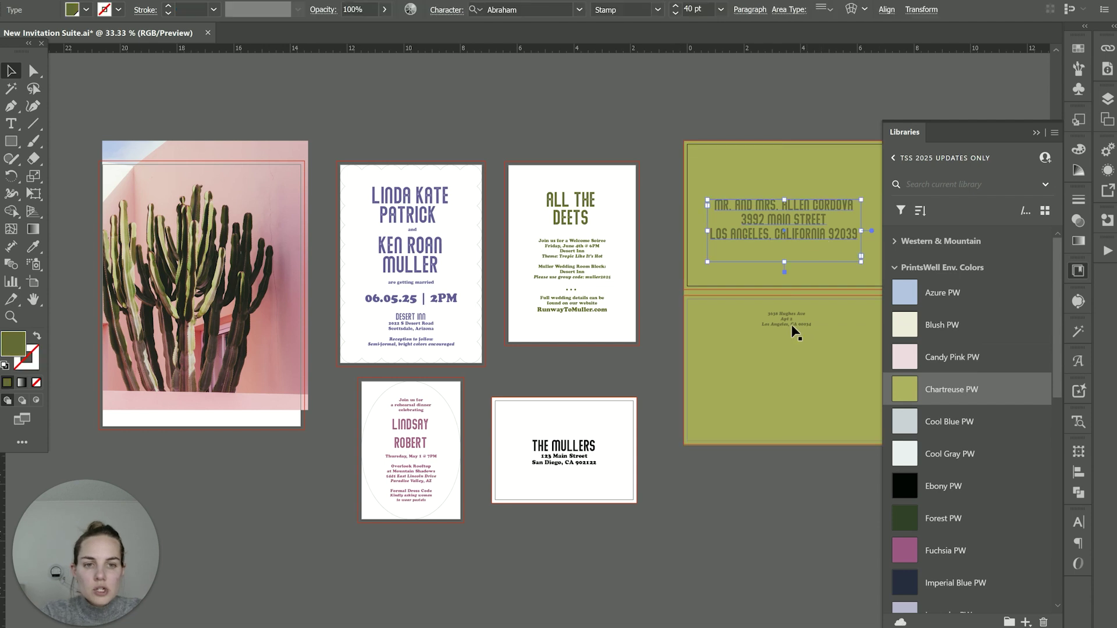
shift+click(789, 321)
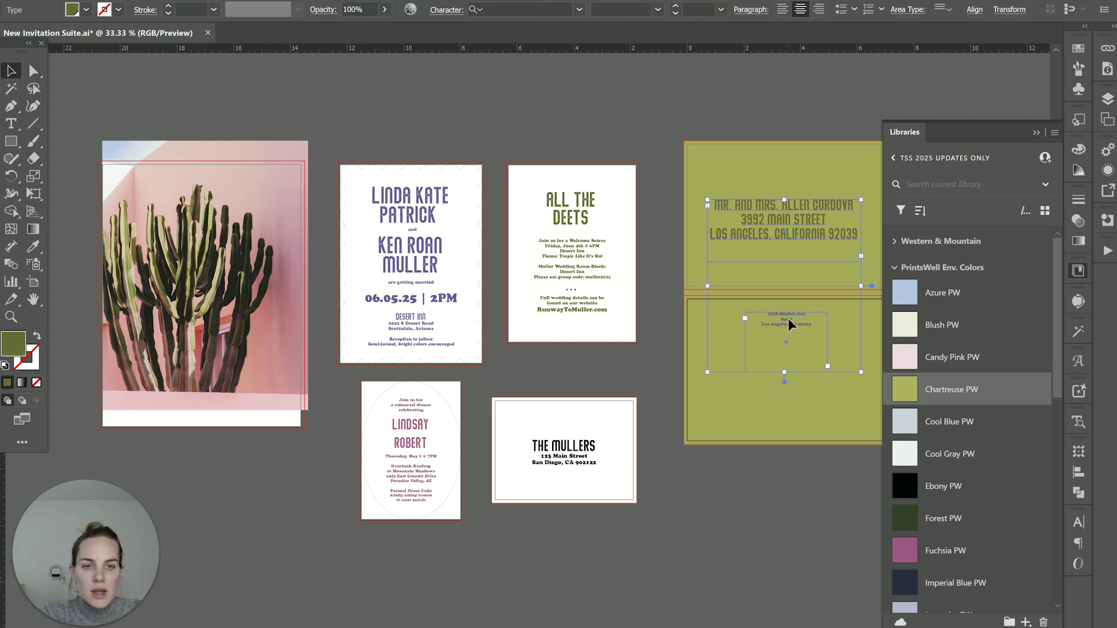
double_click(14, 346)
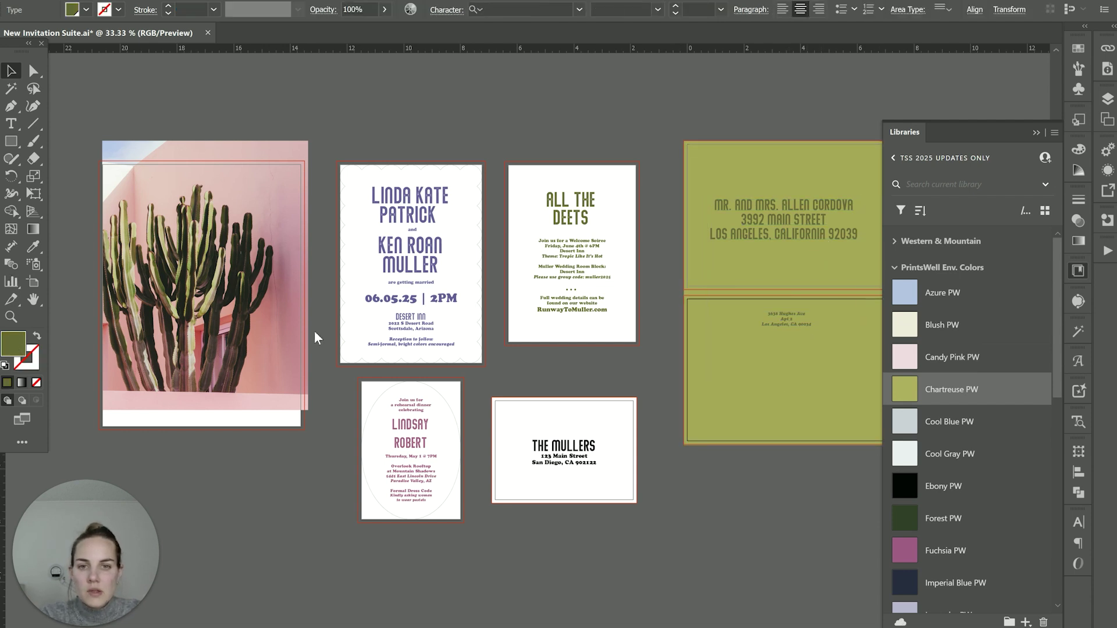
click(588, 264)
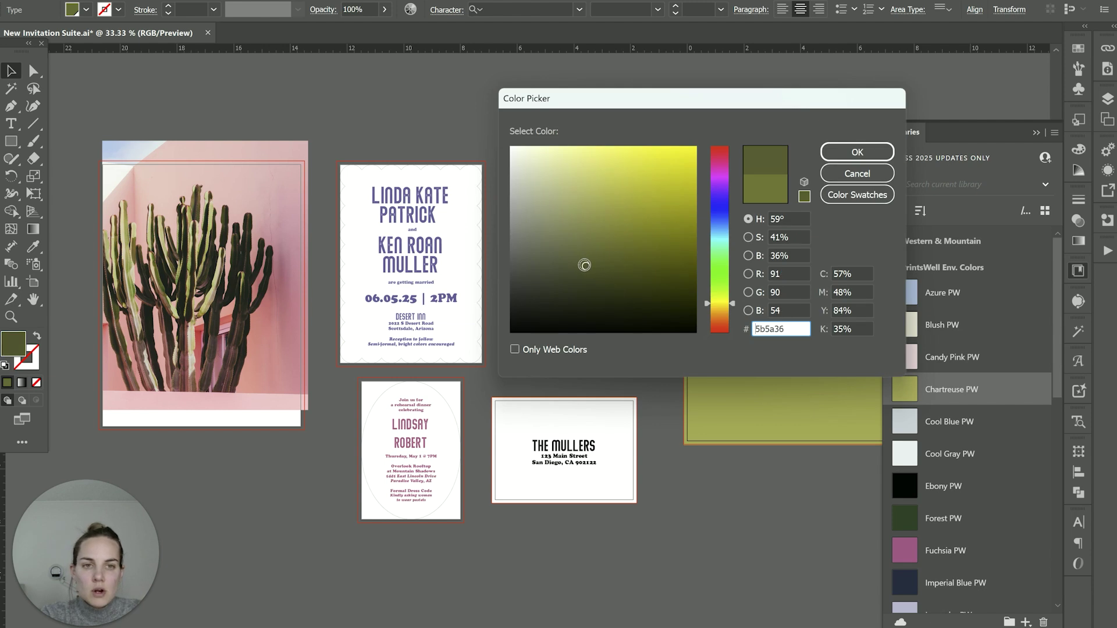
click(576, 270)
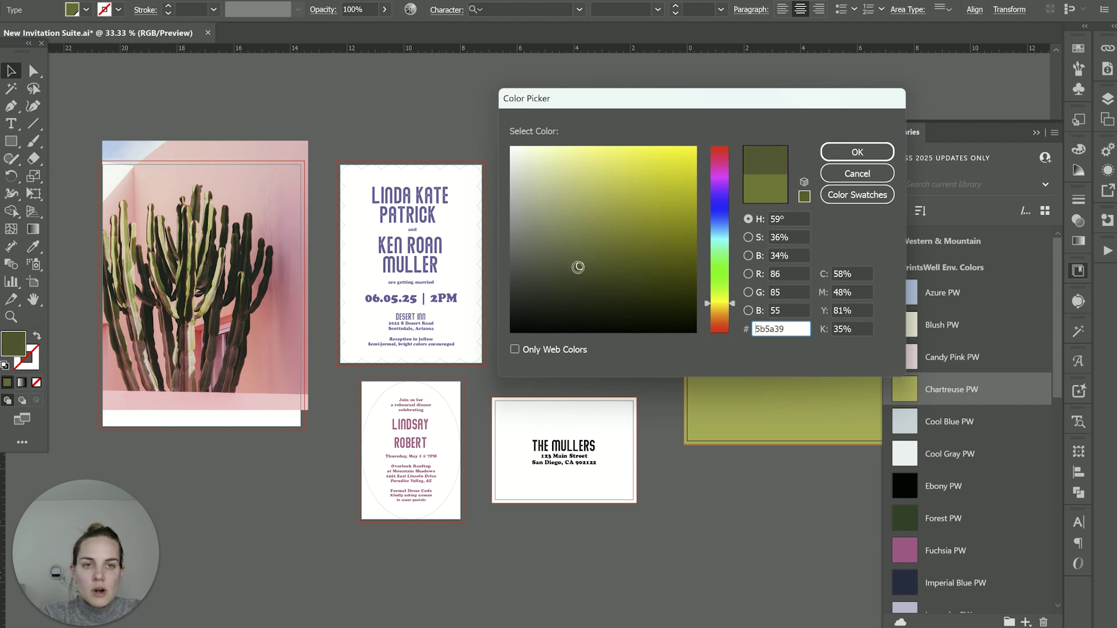
click(833, 154)
click(663, 192)
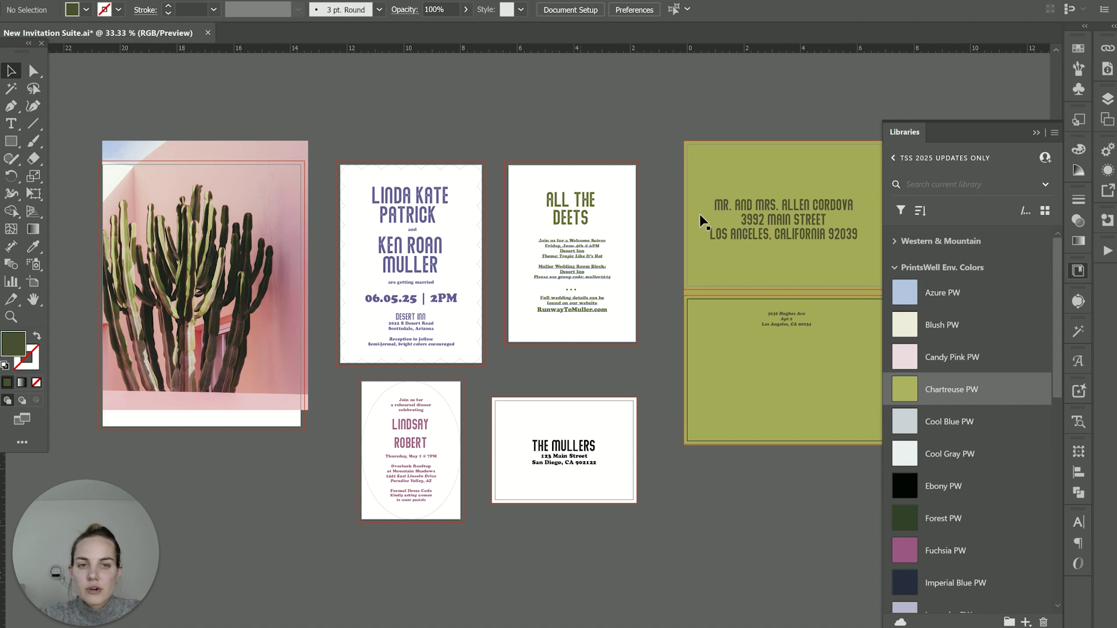
Nudge the recipient address on the chartreuse envelope slightly to the right and leave nothing selected.
click(752, 234)
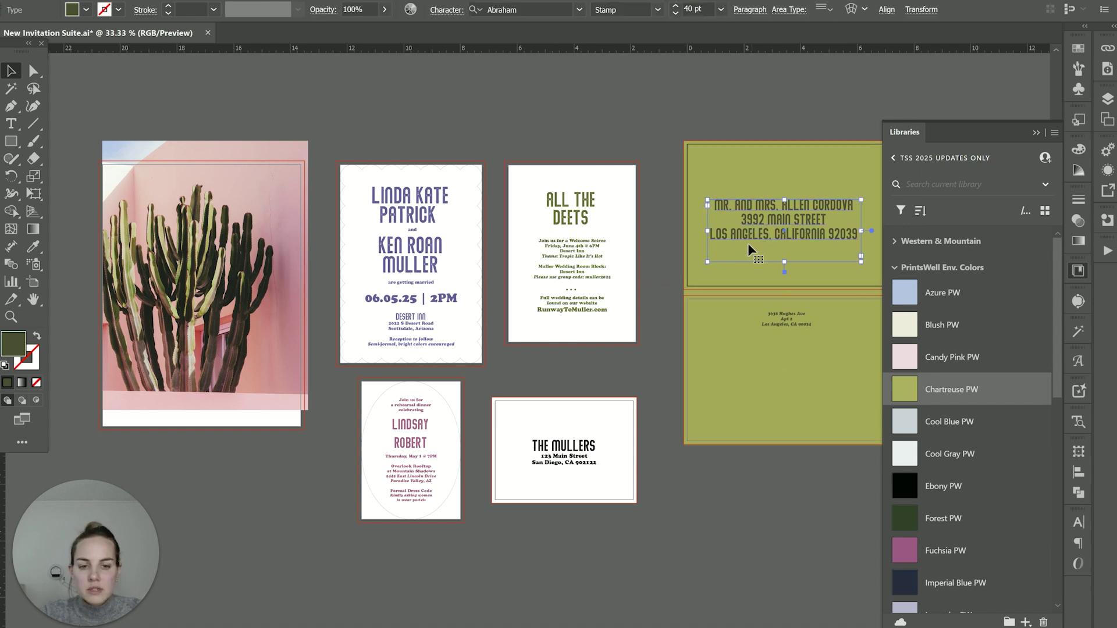
drag(749, 243, 750, 243)
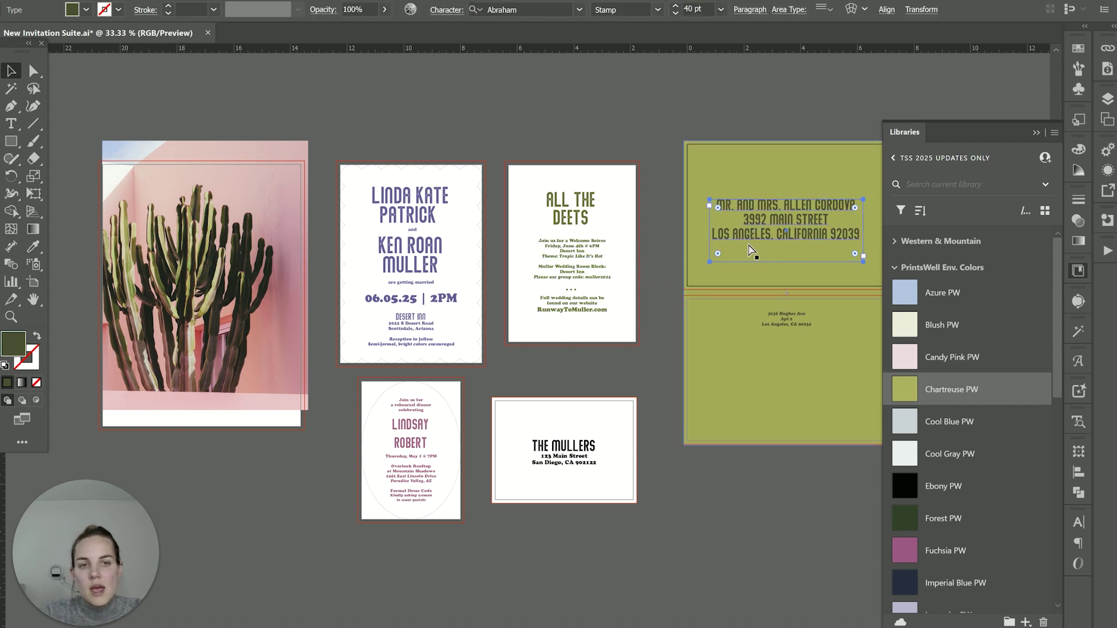
click(780, 313)
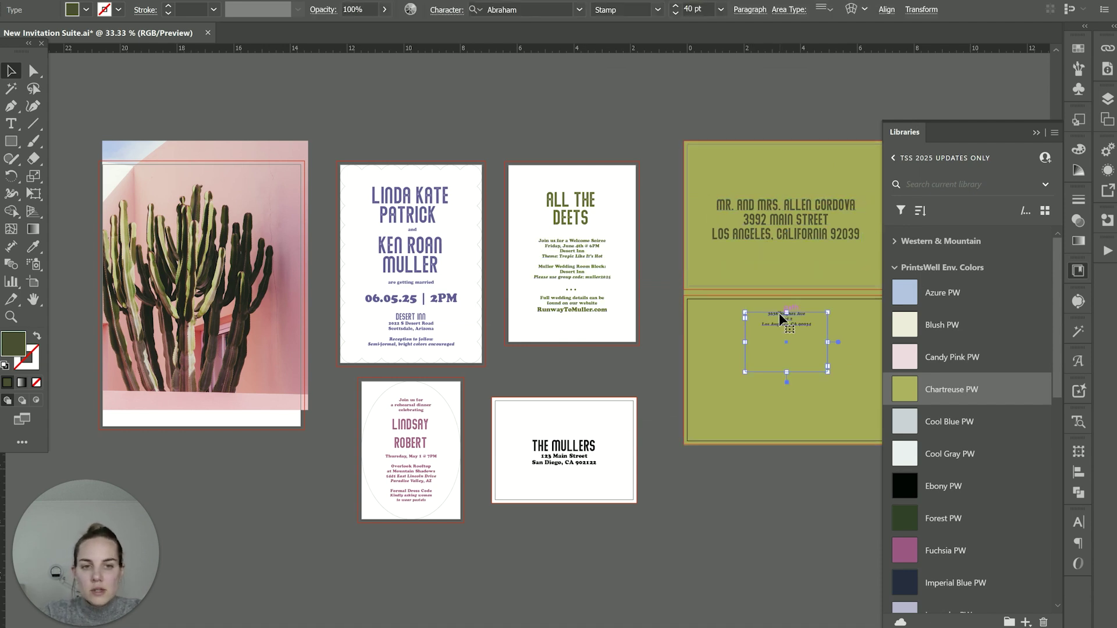
click(785, 469)
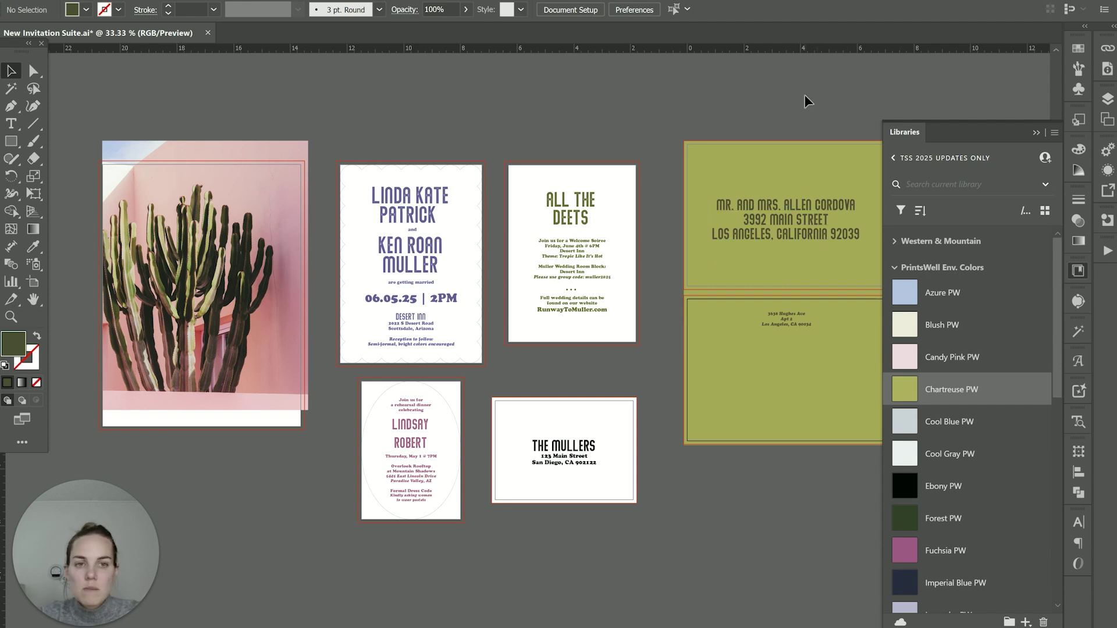
Fill the smaller white envelope with the Candy Pink PW library color, comparing it with Fuchsia PW.
click(569, 407)
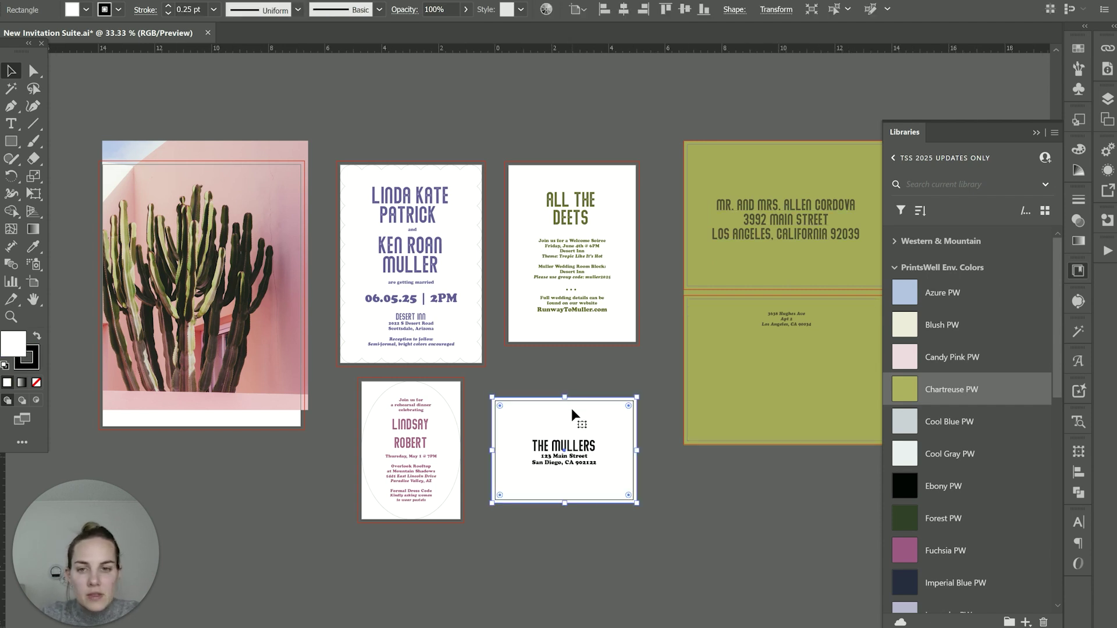
scroll(954, 326, down, 2)
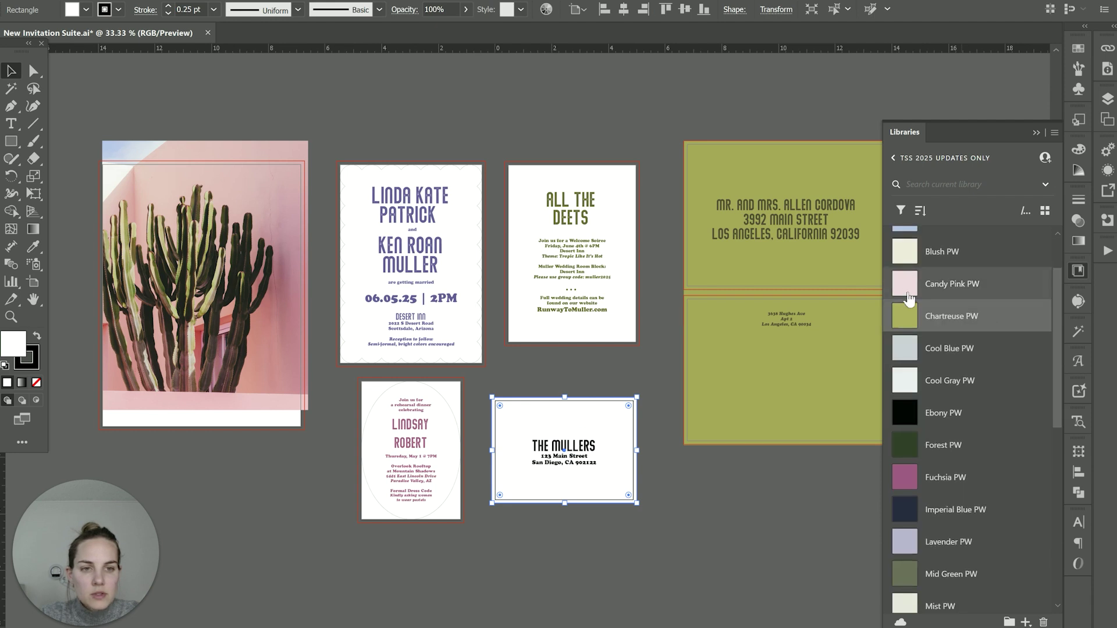
click(909, 296)
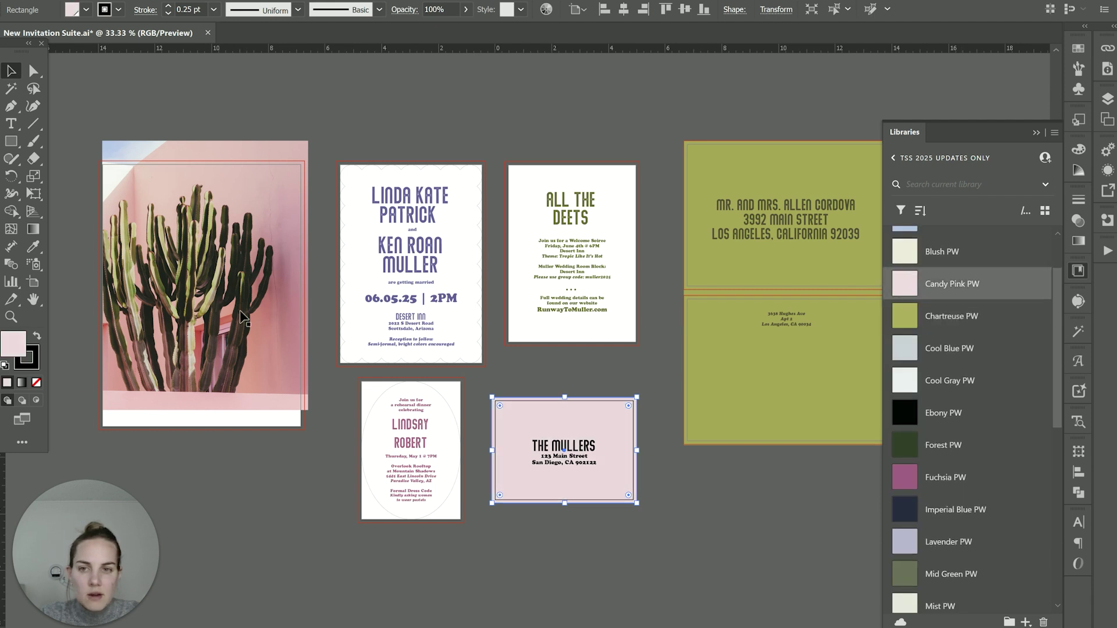
click(912, 481)
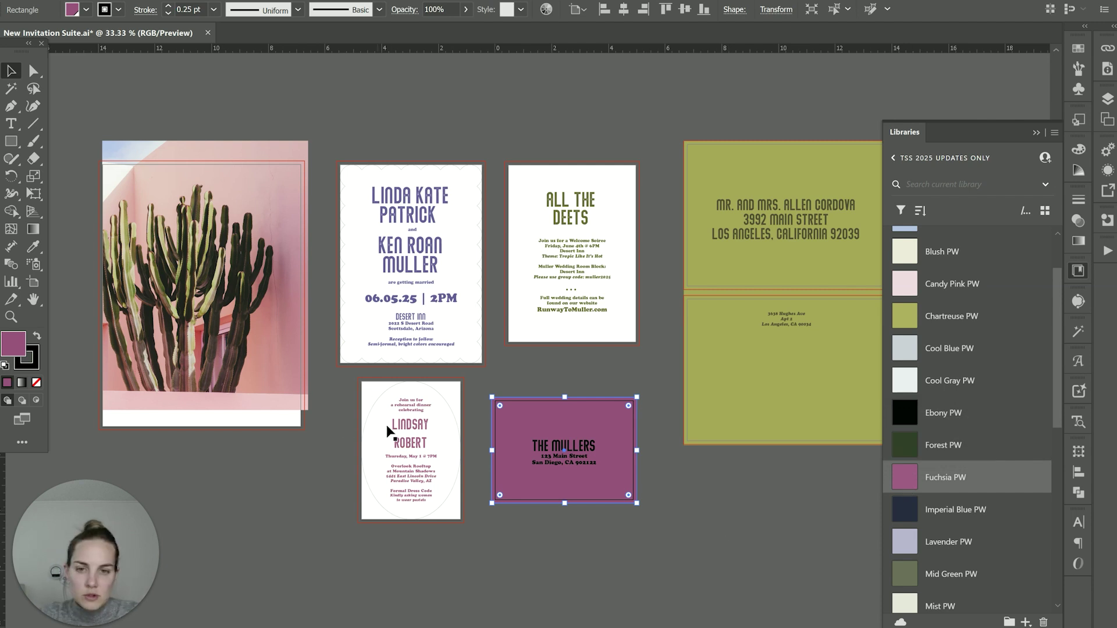
click(905, 284)
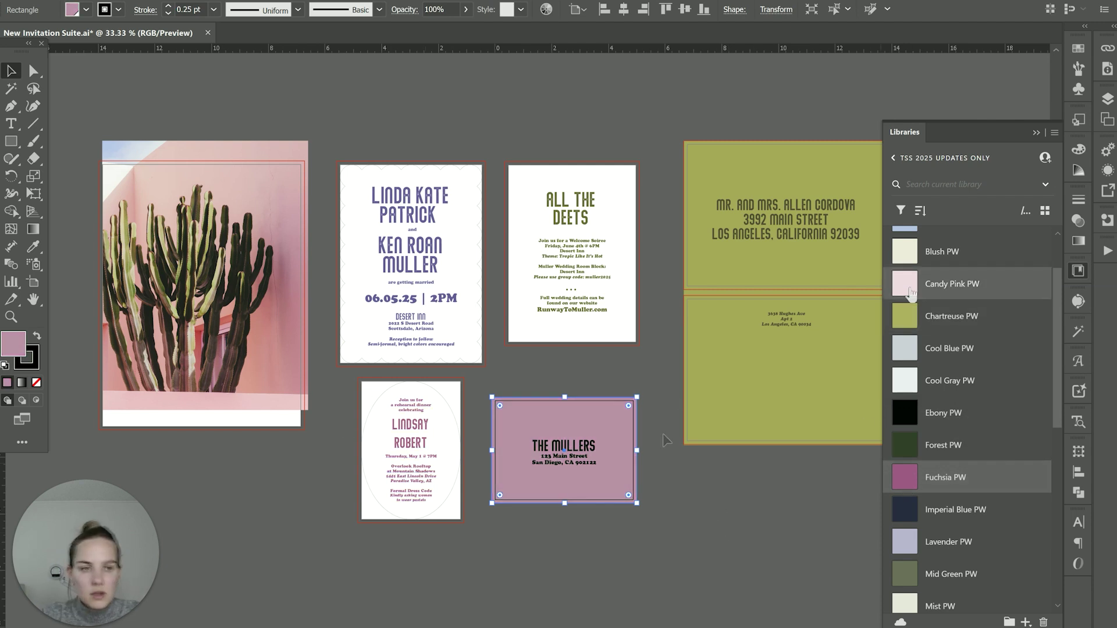
Recolor the black name and address text on the pink envelope to a deep fuchsia purple.
click(564, 448)
click(86, 9)
click(44, 86)
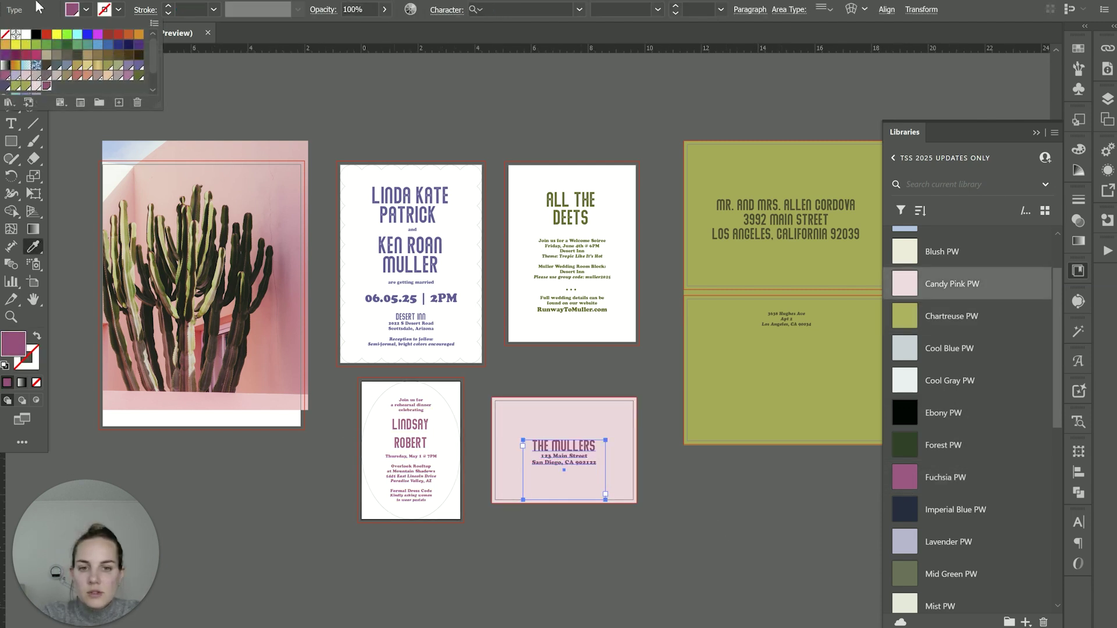
double_click(22, 352)
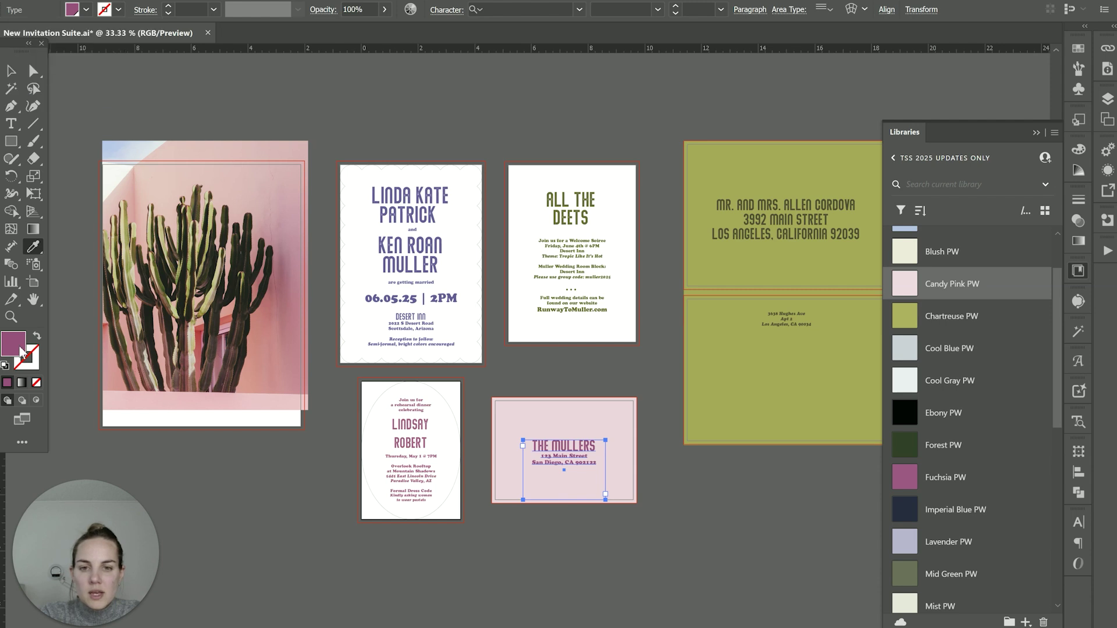
click(618, 215)
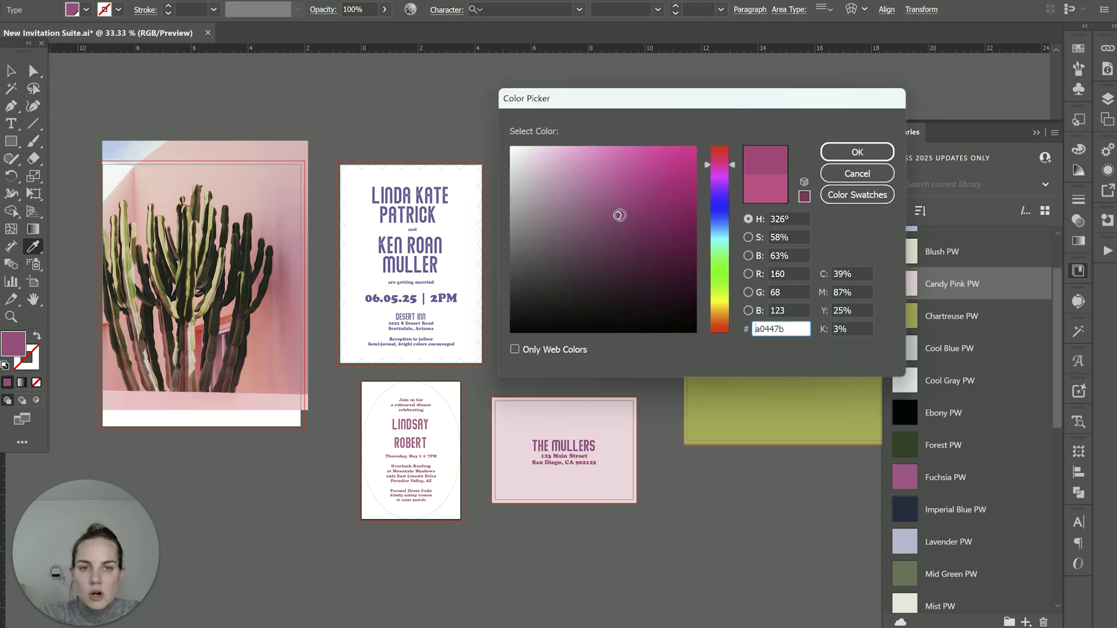
key(Return)
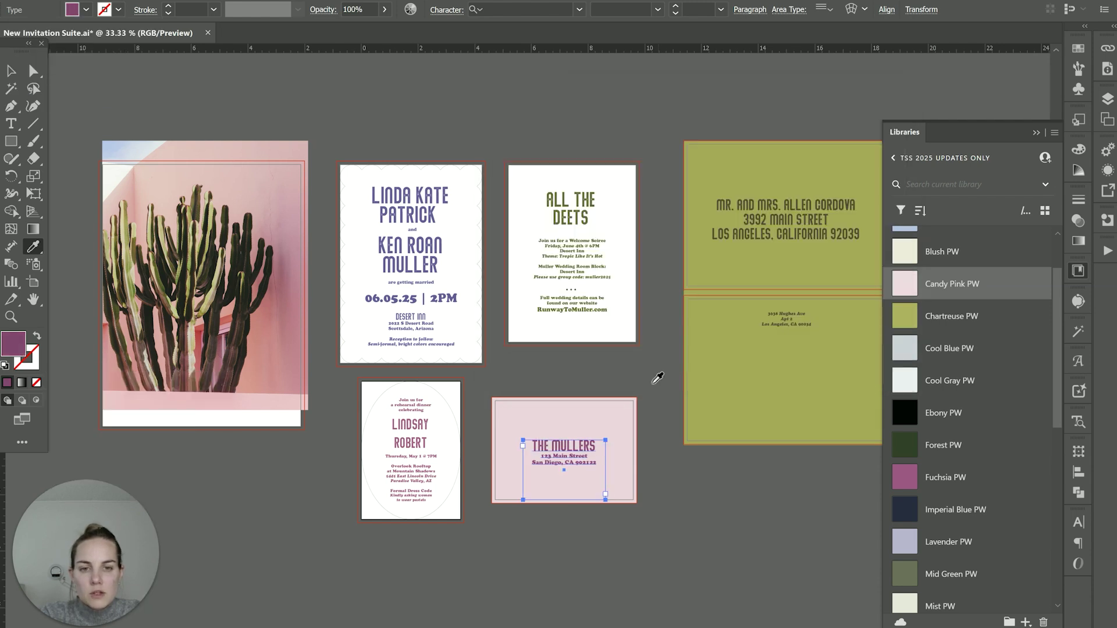
key(Escape)
click(653, 368)
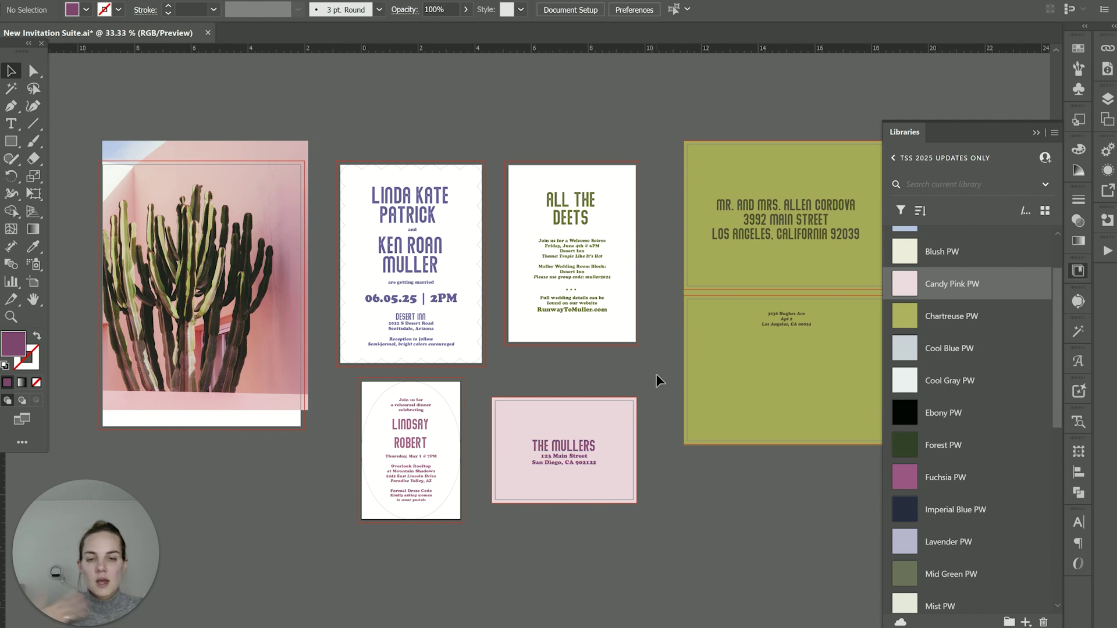
Put away the envelope color library and clear the selection of the pink envelope.
click(608, 430)
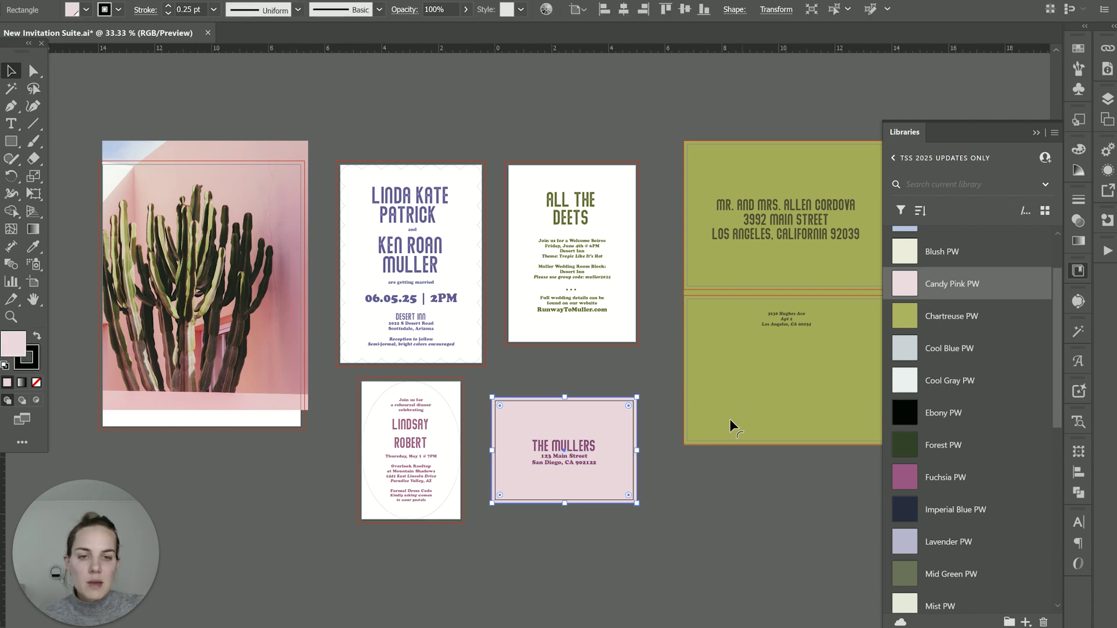
click(1037, 134)
click(610, 341)
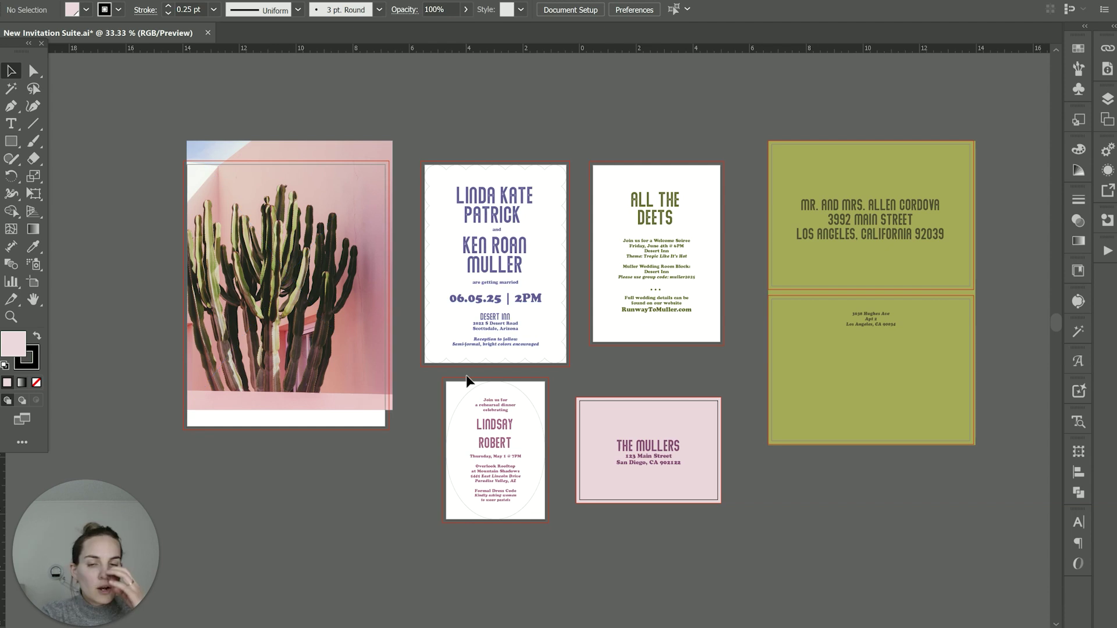
Select all text objects in the invitation suite and convert them to outlines.
drag(466, 381, 503, 278)
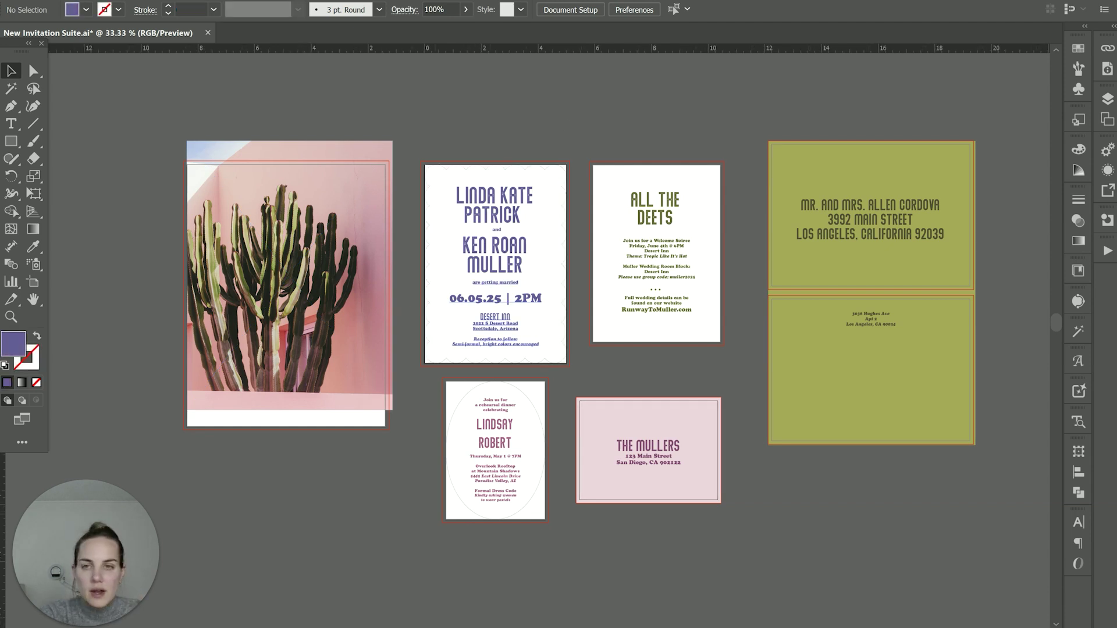
click(192, 1)
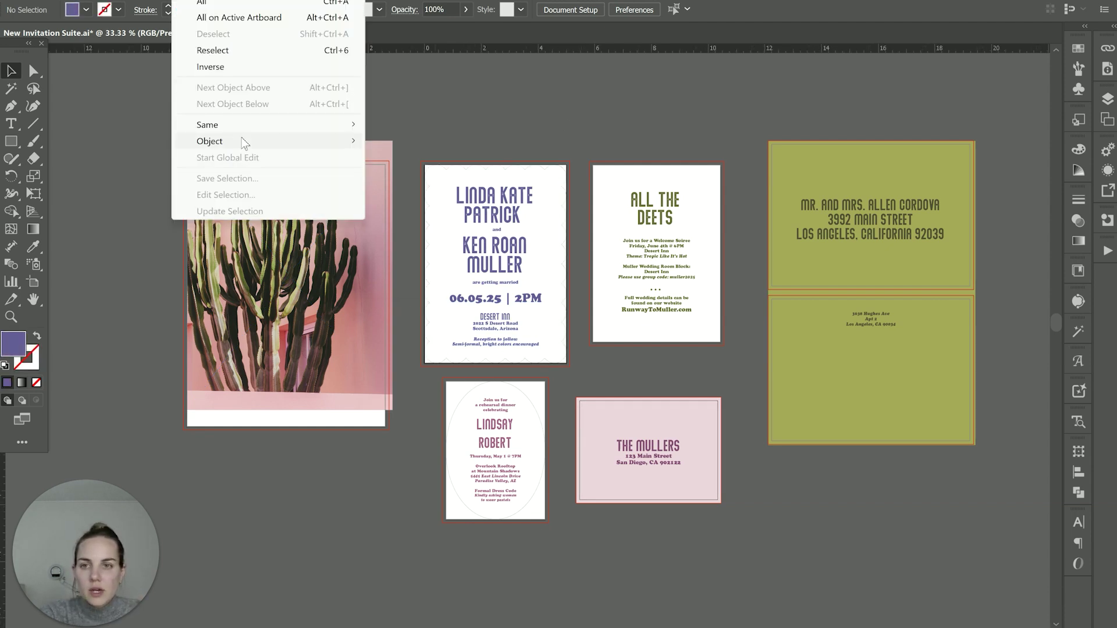
mouse_move(253, 141)
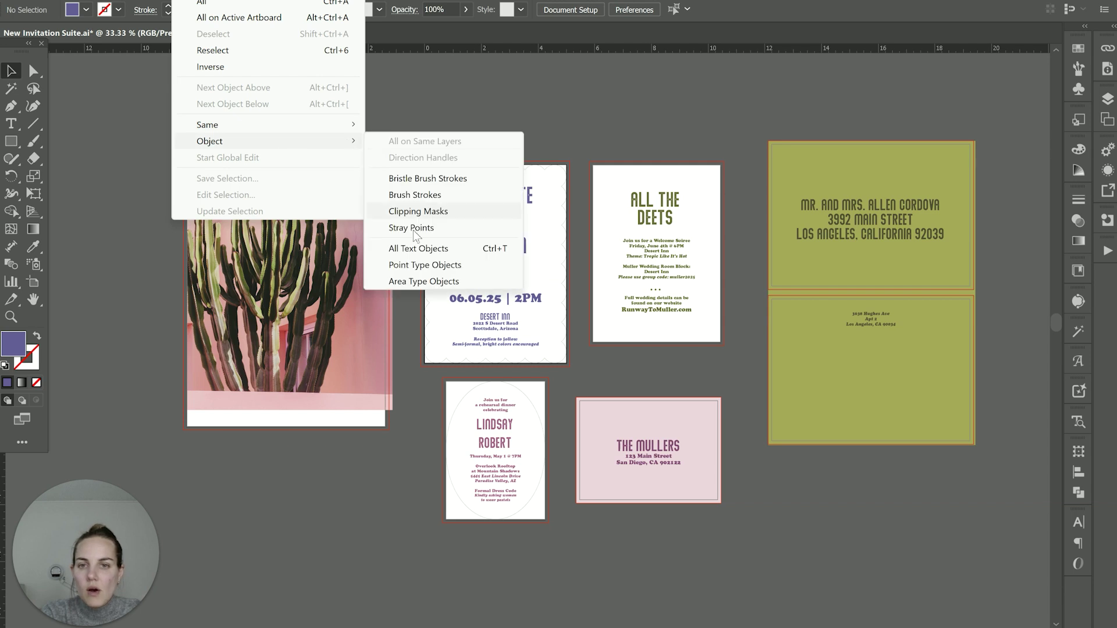
click(438, 248)
right_click(483, 211)
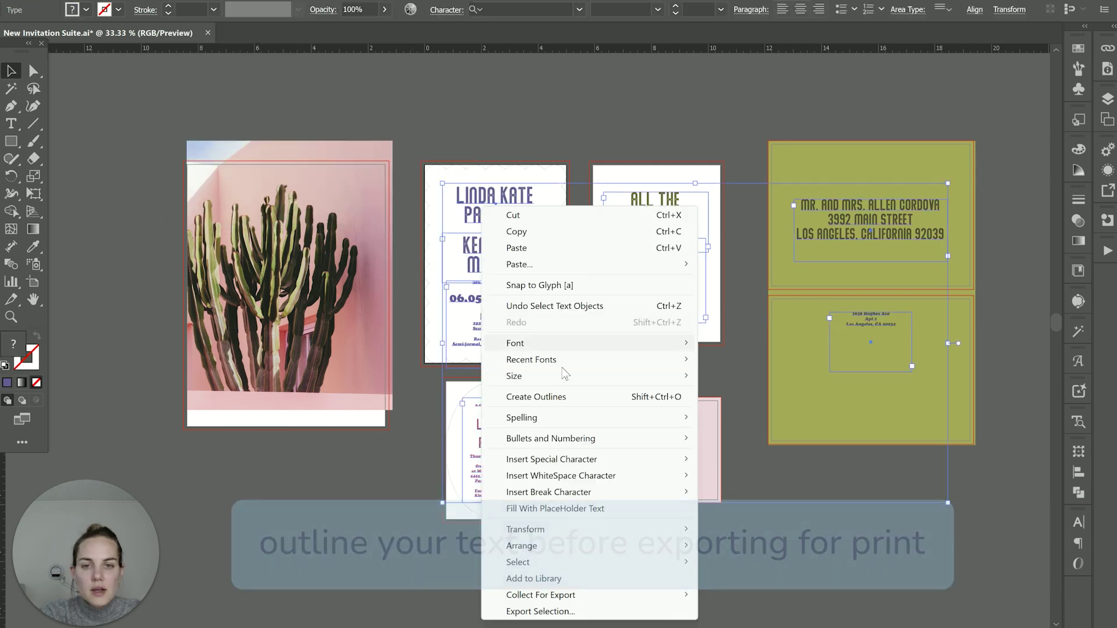
click(564, 398)
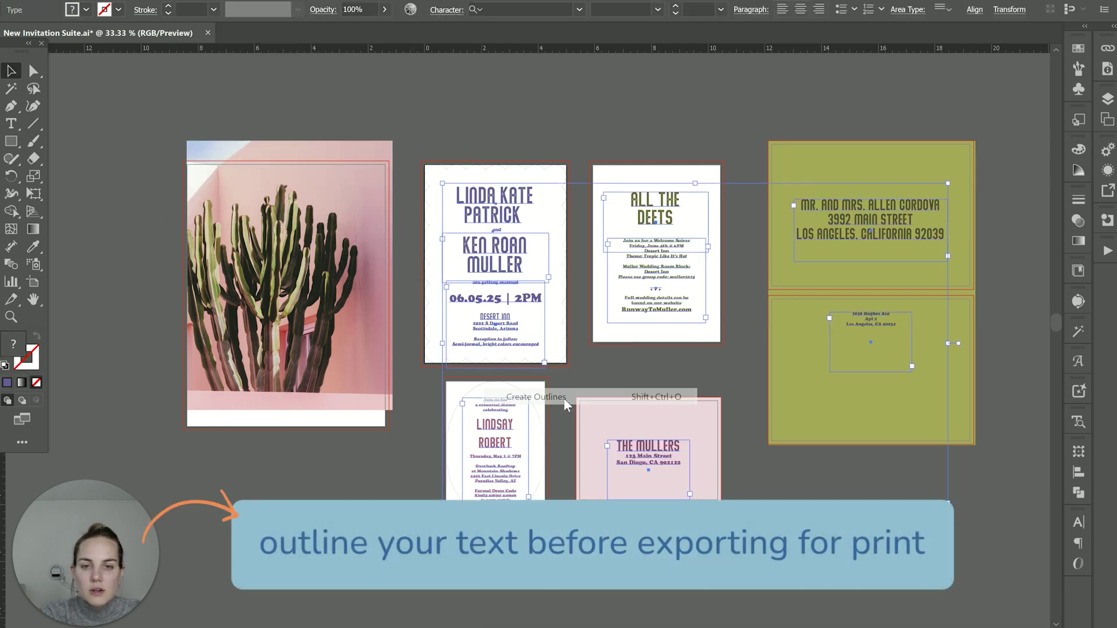
click(533, 115)
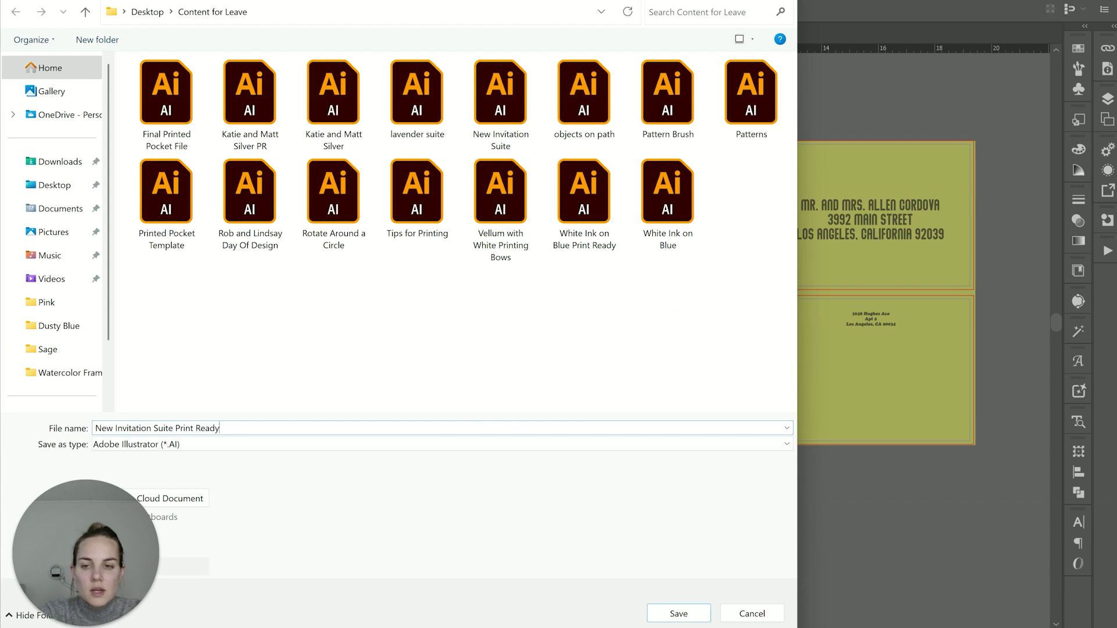
Save the outlined document as a separate Adobe Illustrator file named New Invitation Suite Print Ready.
key(Escape)
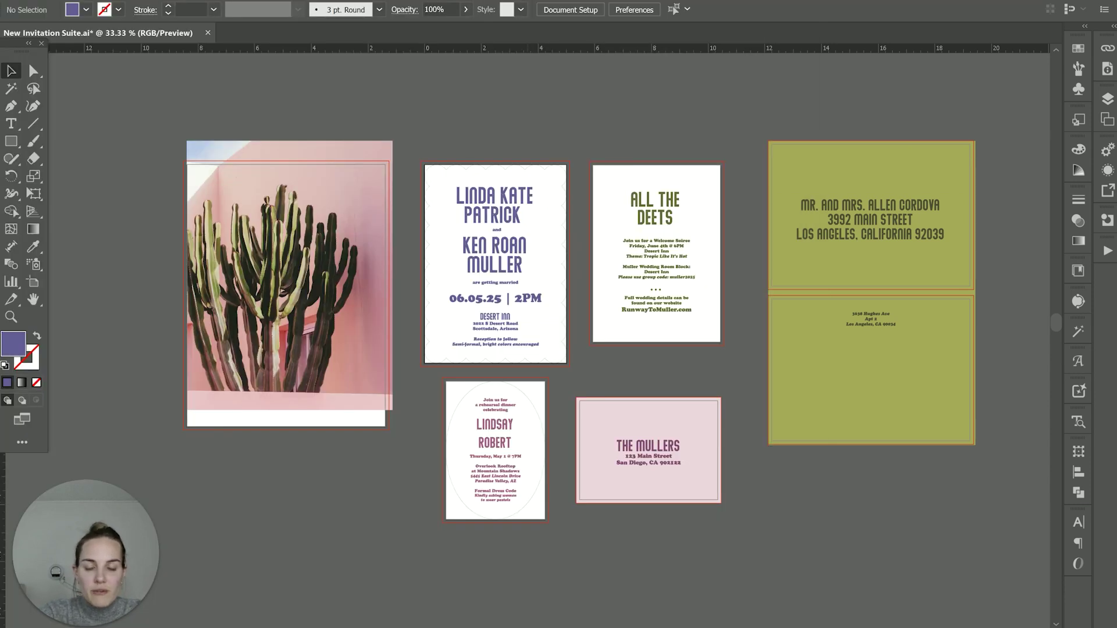
key(Return)
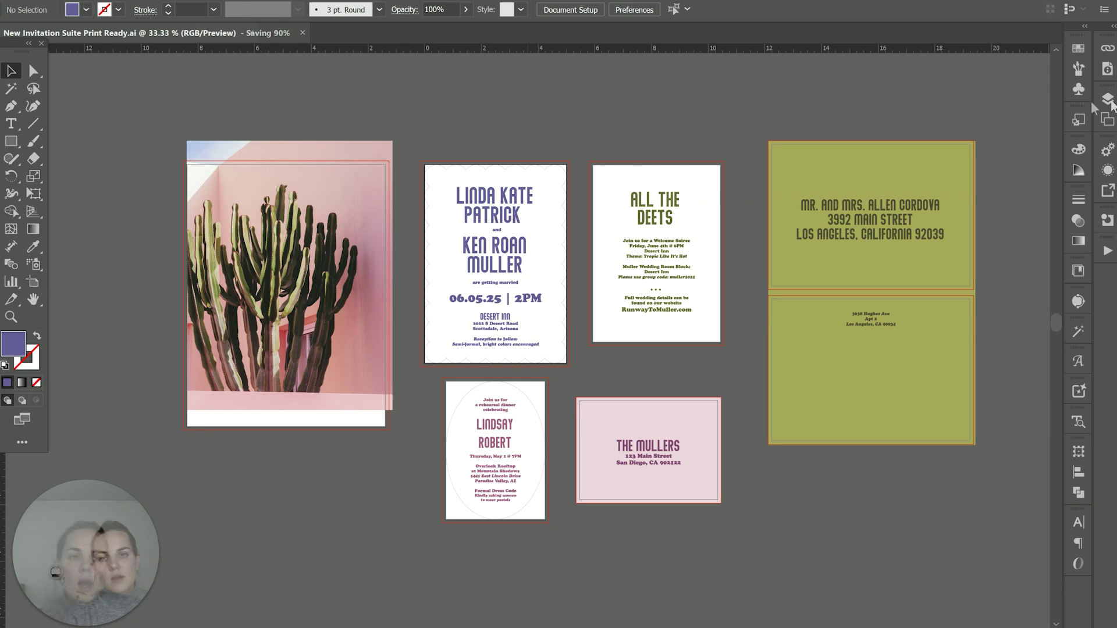
Examine the layers of the print-ready document.
click(1107, 99)
click(1108, 99)
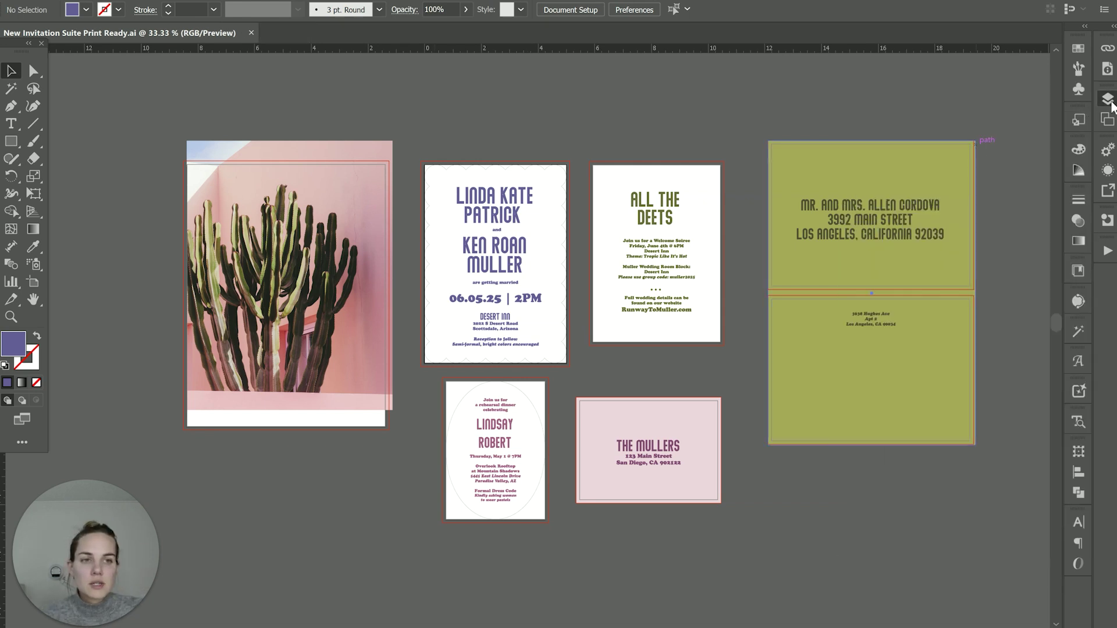
click(973, 146)
click(1108, 99)
click(954, 137)
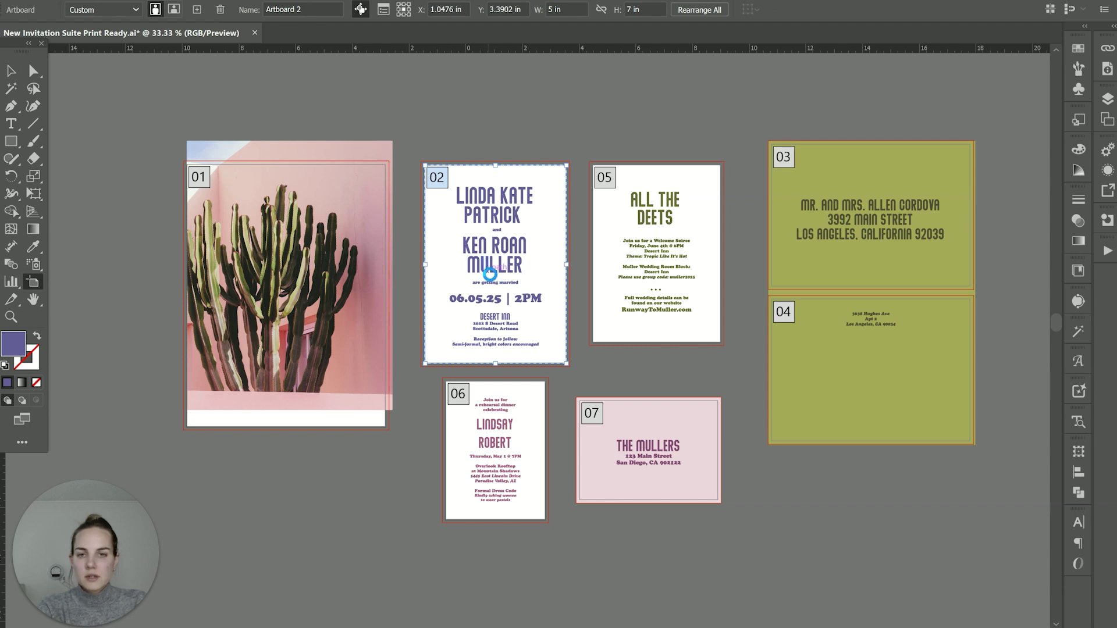
Save artboard 1 of the print-ready document as an Adobe PDF named A1 Liner.
key(ctrl+shift+s)
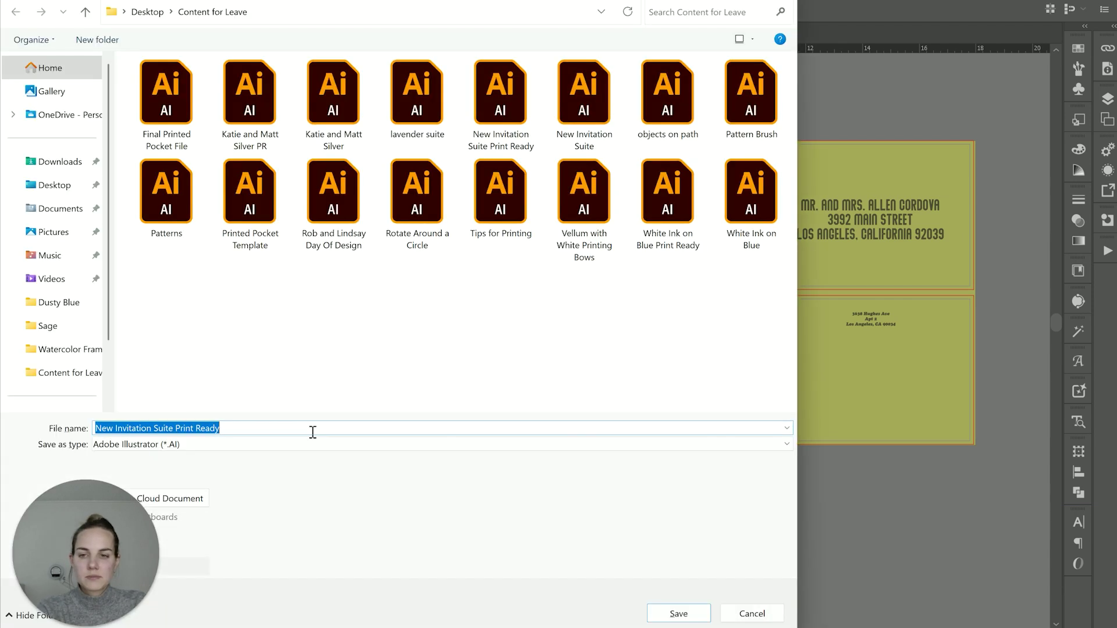
text(A)
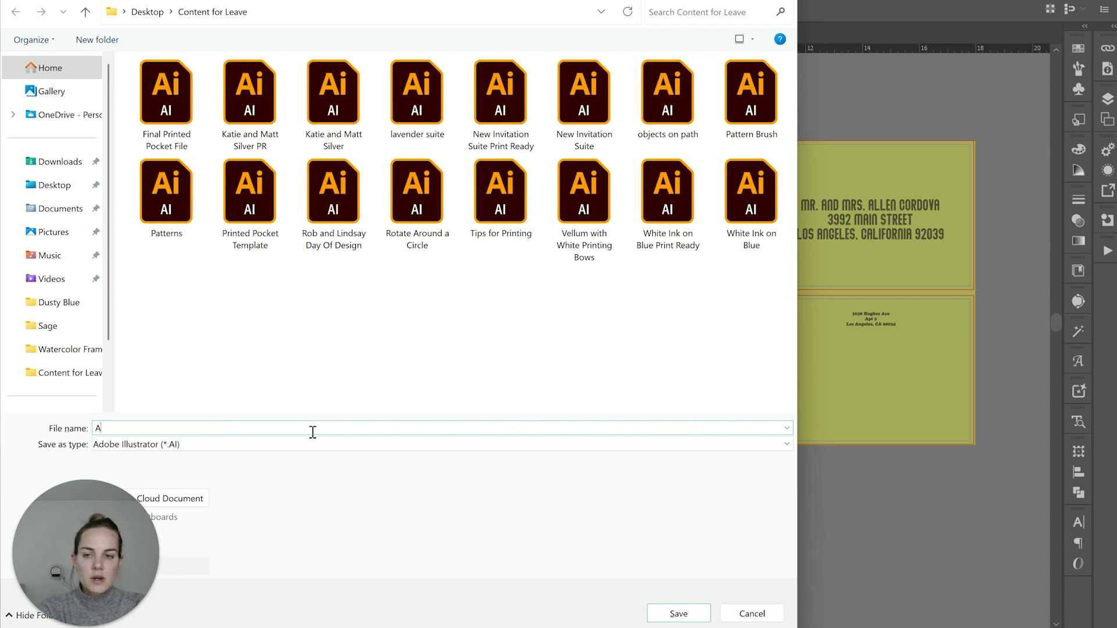
text(1 )
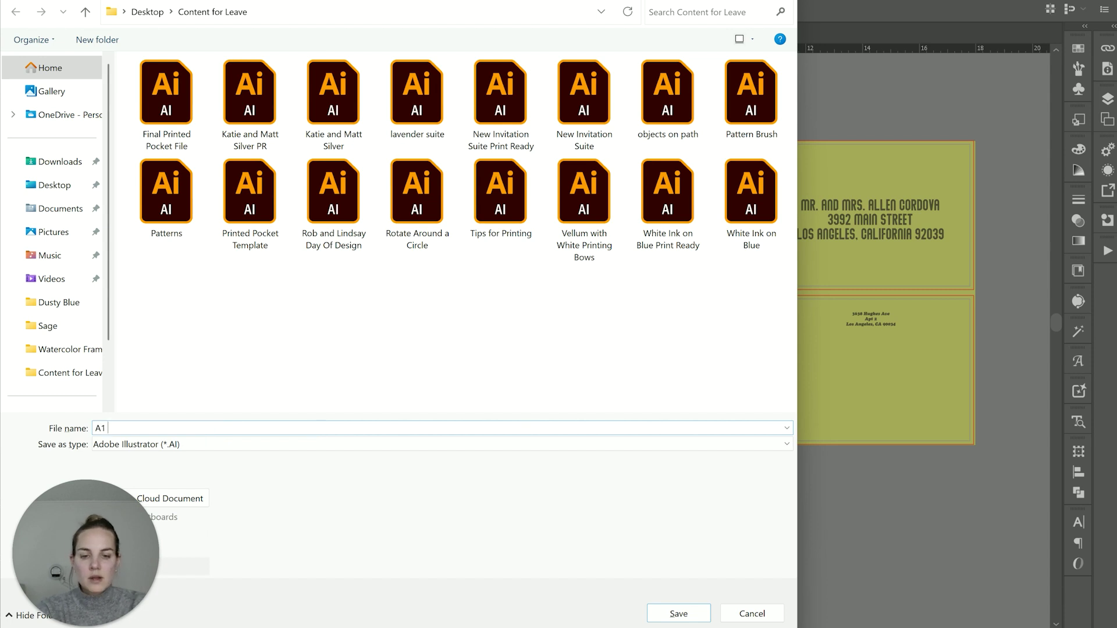
text(Liner)
click(179, 446)
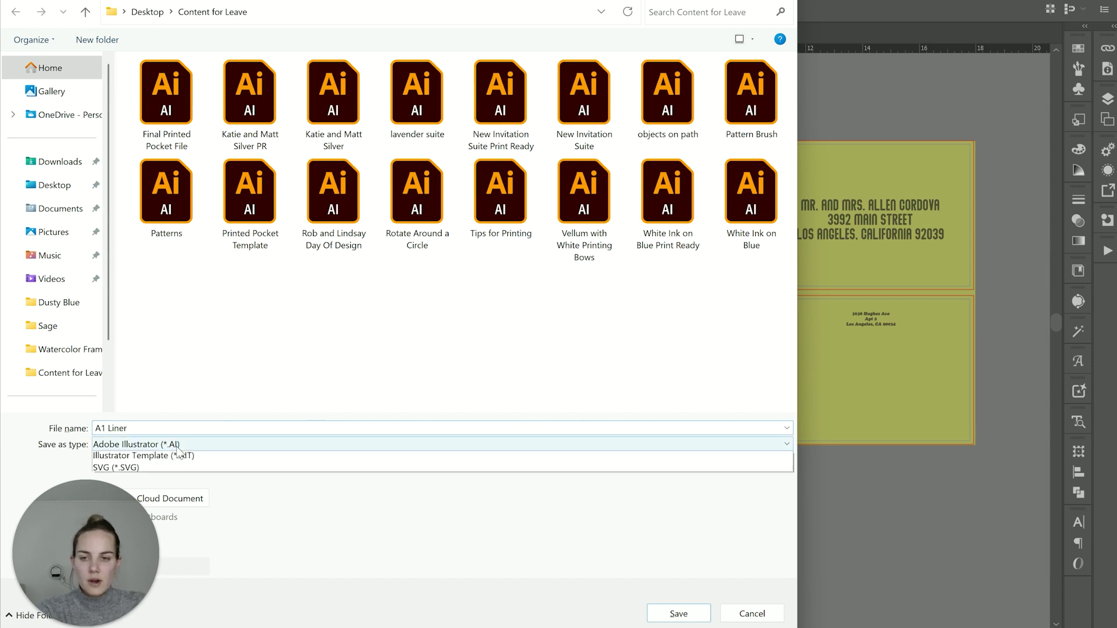
click(175, 467)
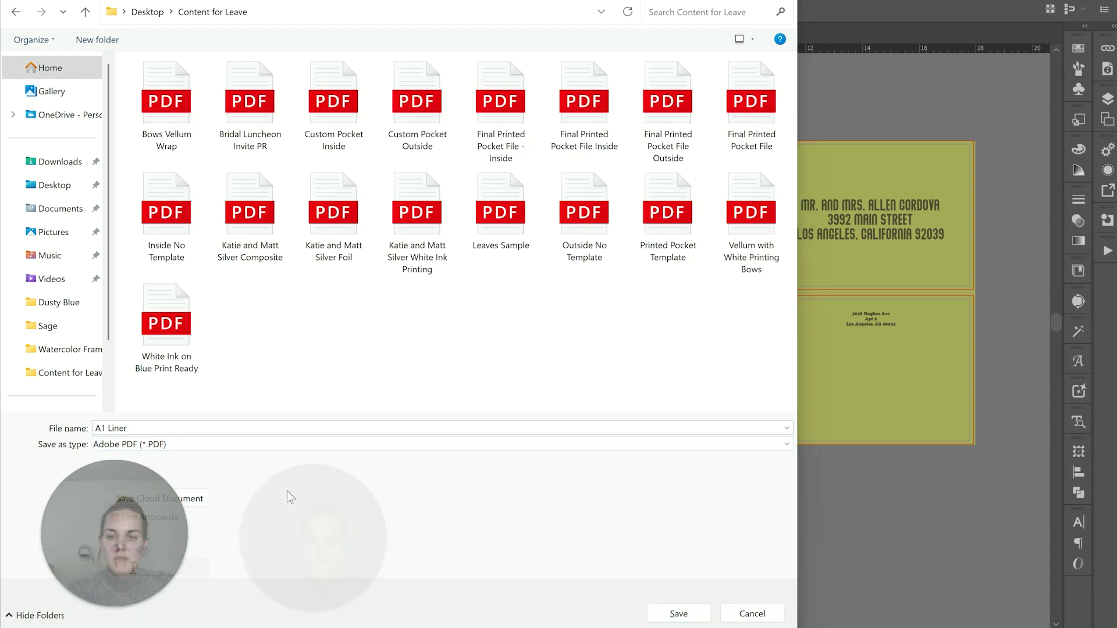
click(142, 567)
key(BackSpace)
key(BackSpace)
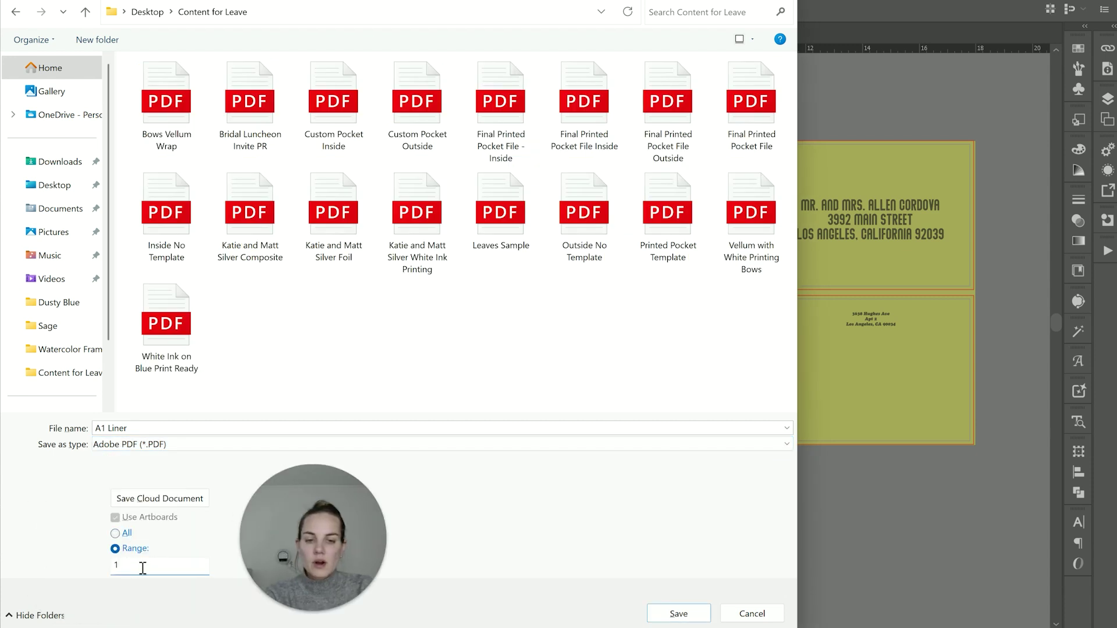
key(Return)
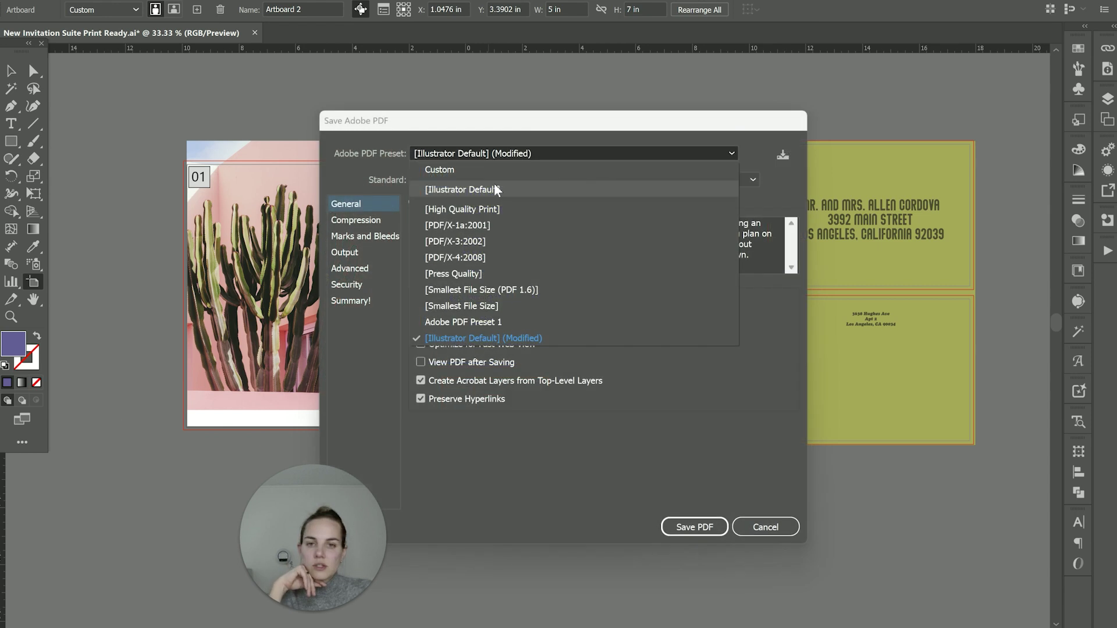
Use the Illustrator Default PDF preset without preserving Illustrator editing capabilities, check that document bleed settings are used, and save the PDF.
click(494, 185)
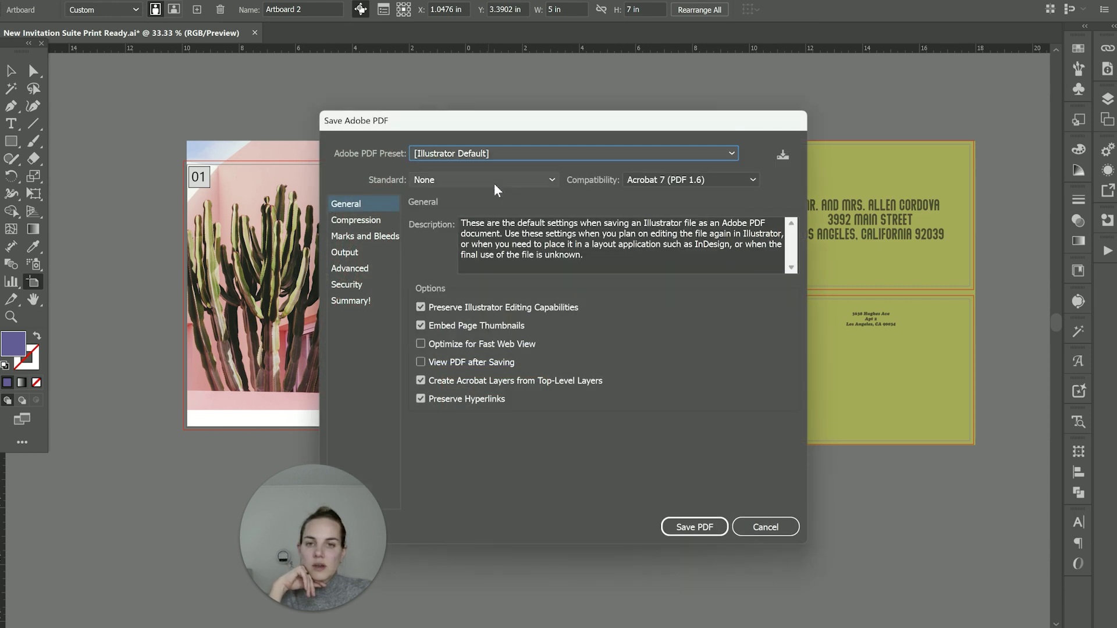
click(421, 307)
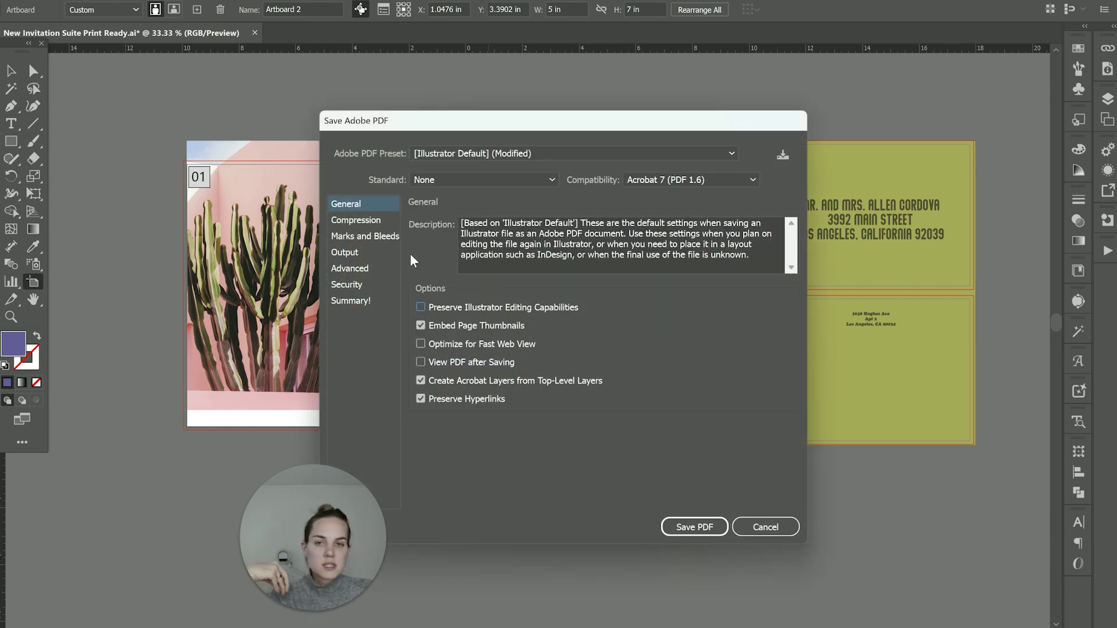
click(375, 236)
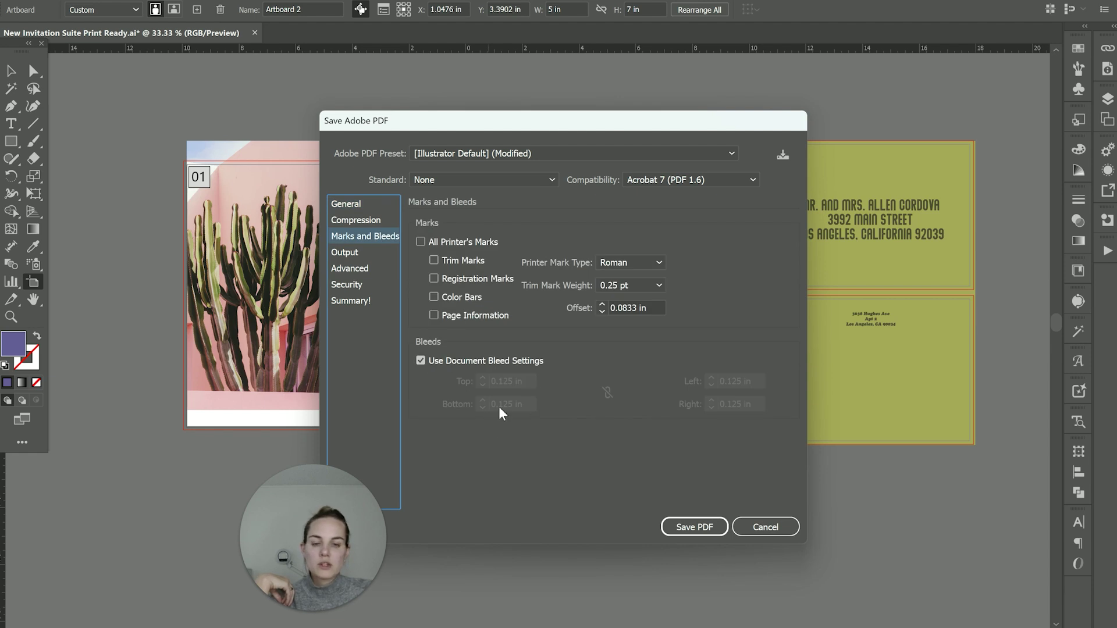
click(706, 525)
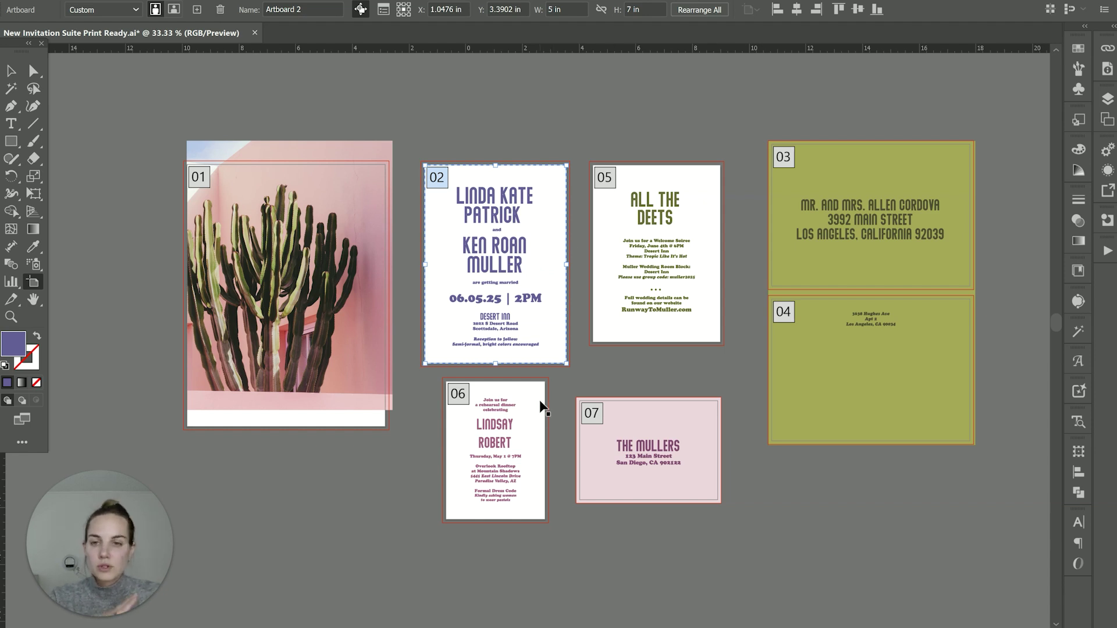
Switch to the PrintsWell order page in the browser and set the new product to Flat Cards in size A7 - 5x7.
click(13, 71)
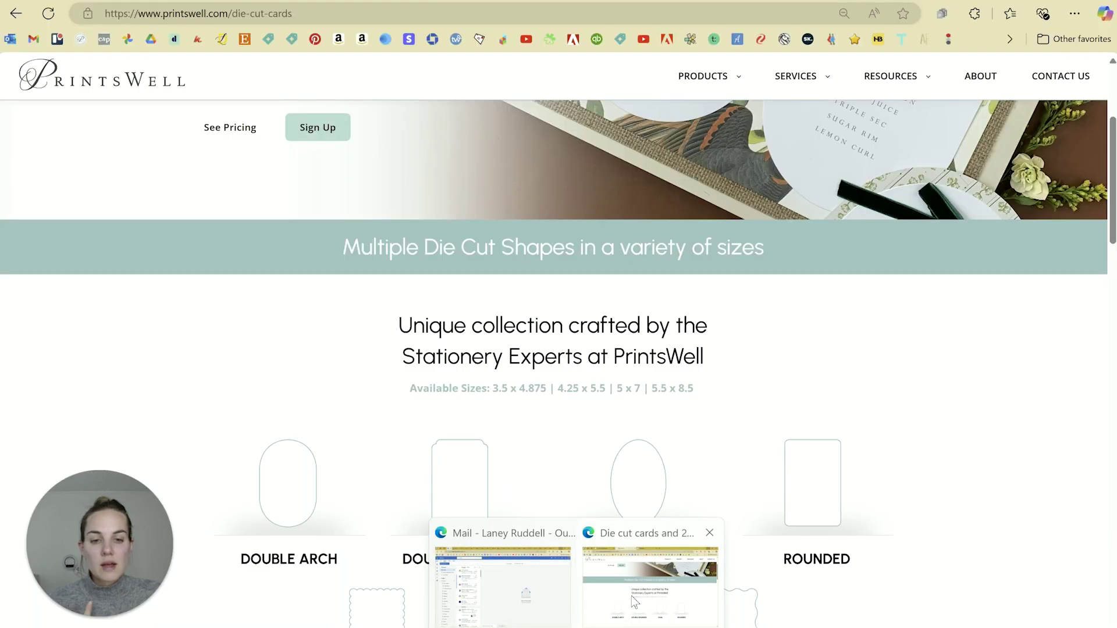
click(651, 582)
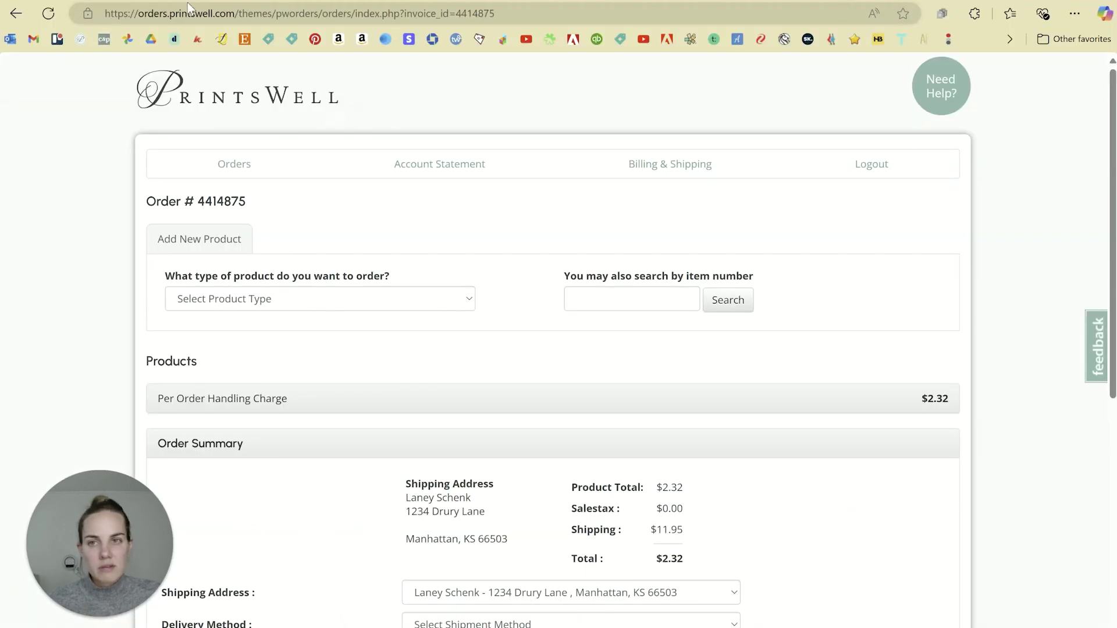
click(357, 304)
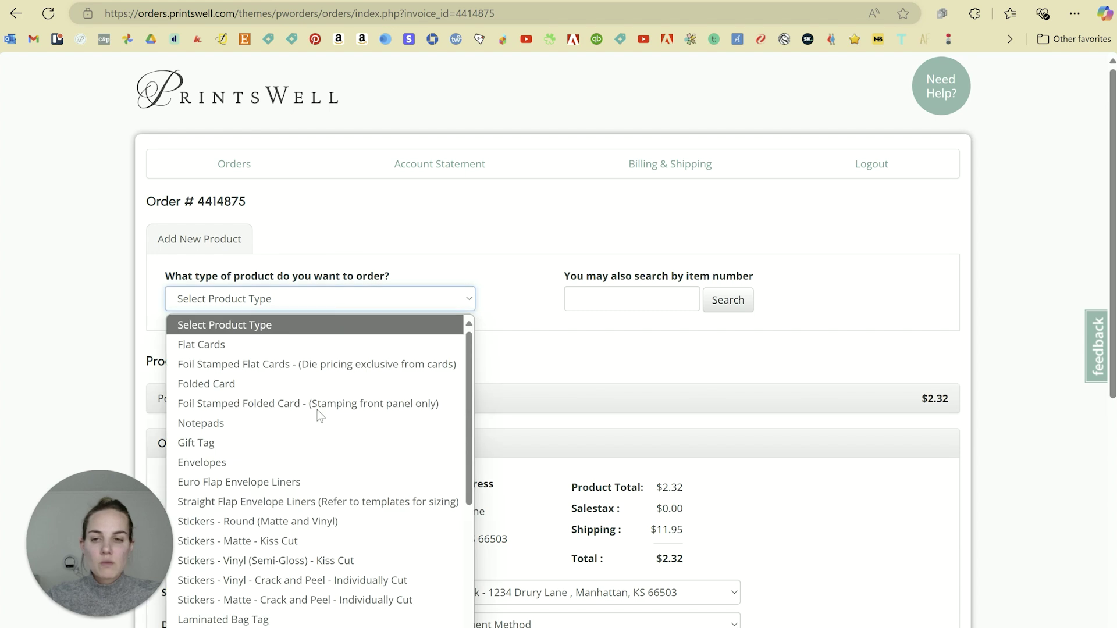
click(259, 352)
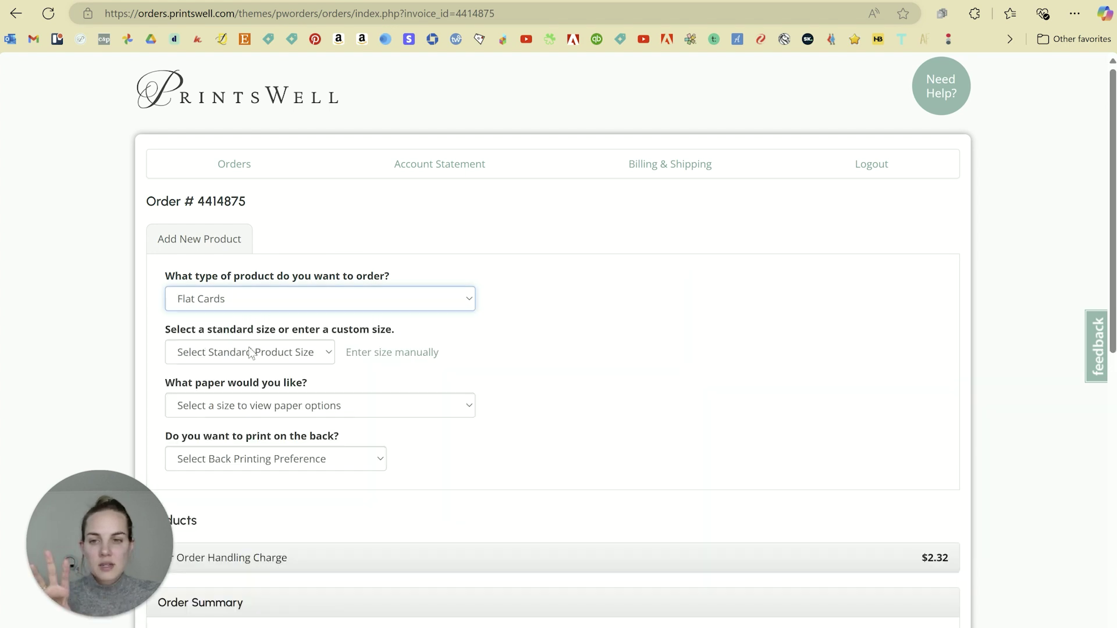
click(256, 352)
click(255, 158)
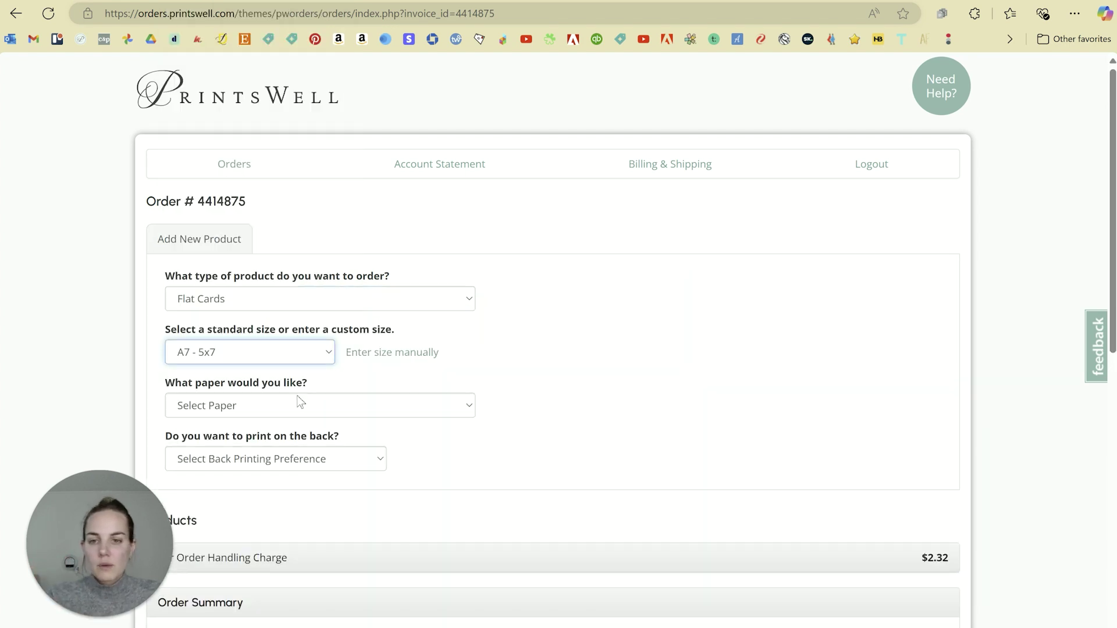
Choose 120 Eggshell Ultra White paper, front-only printing and a quantity of 100 for the flat cards, and select this product.
click(299, 401)
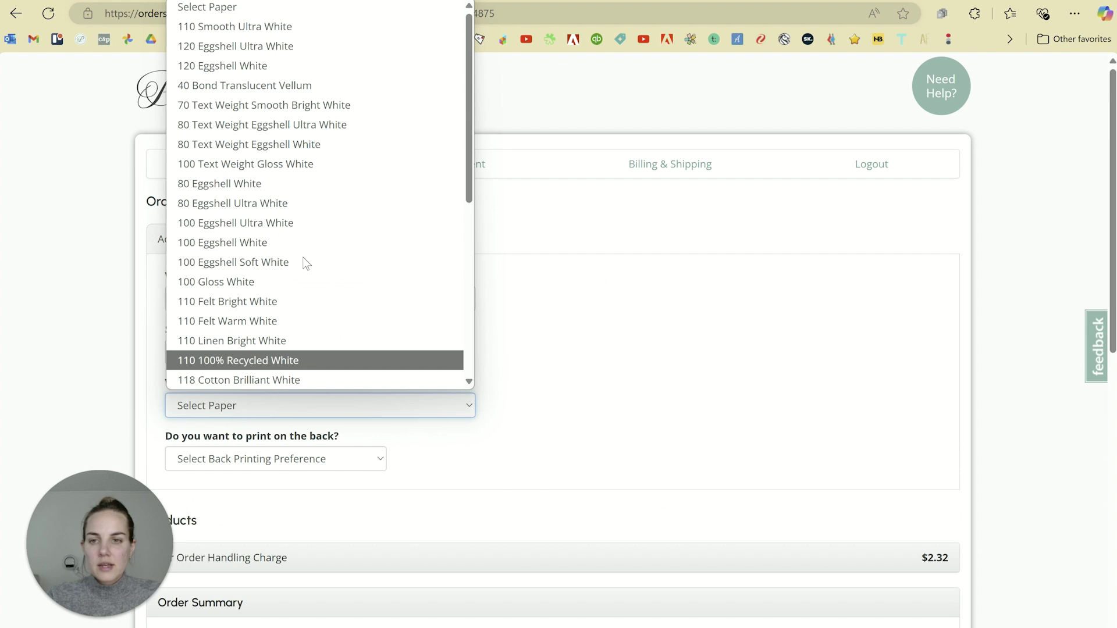
click(290, 46)
click(303, 463)
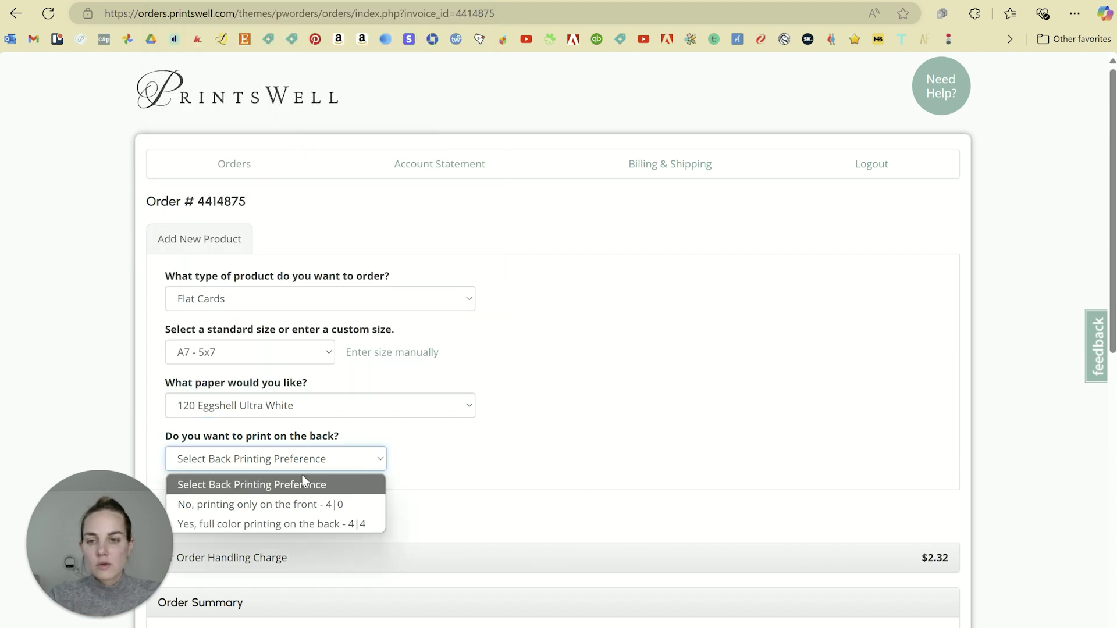
click(302, 505)
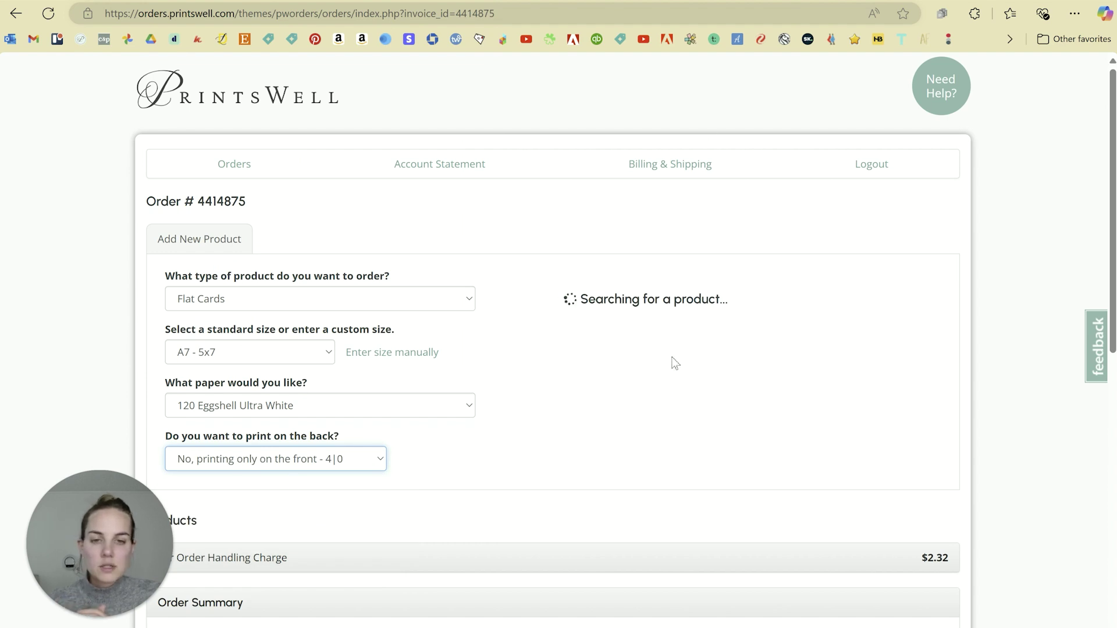
click(686, 385)
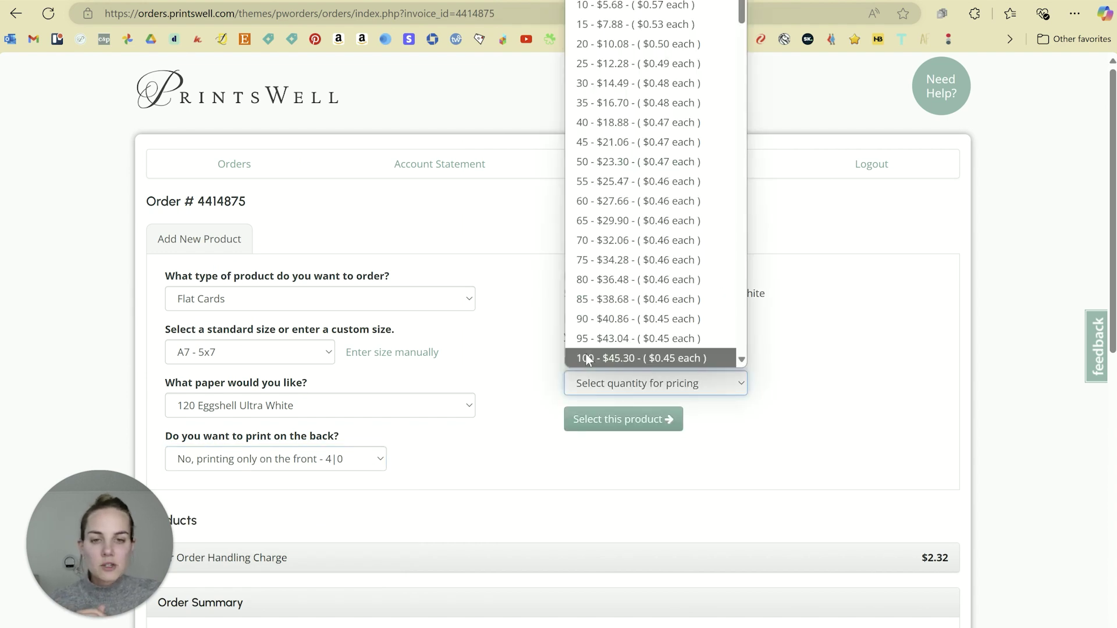
click(585, 355)
click(605, 419)
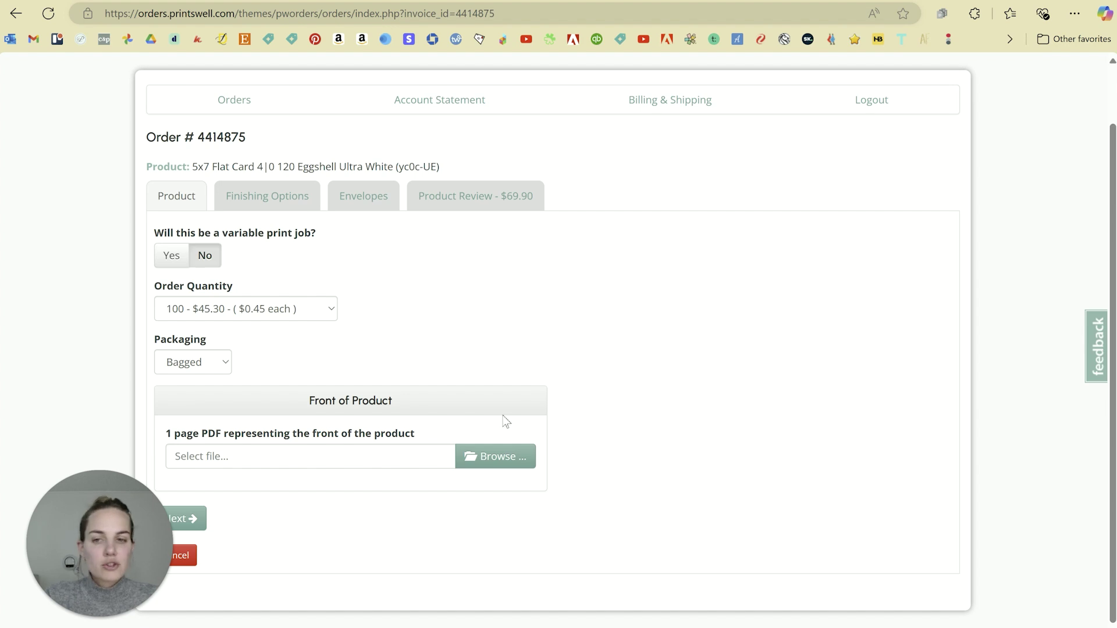
Upload the invitation PDF as the front of the product, check its preview and continue to the finishing options.
click(504, 454)
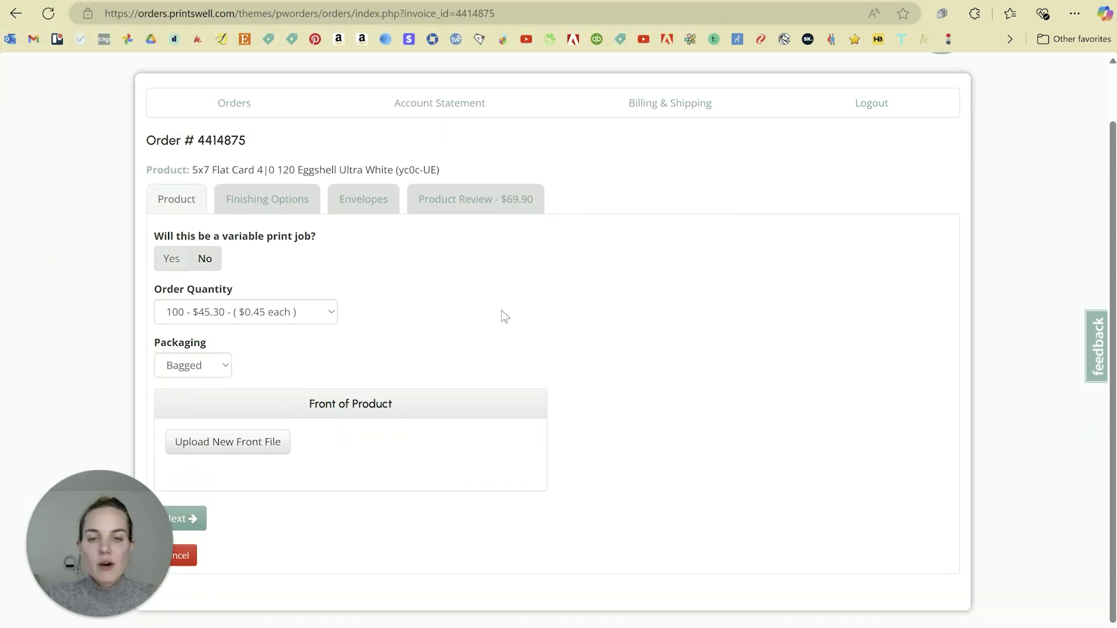
scroll(492, 325, down, 4)
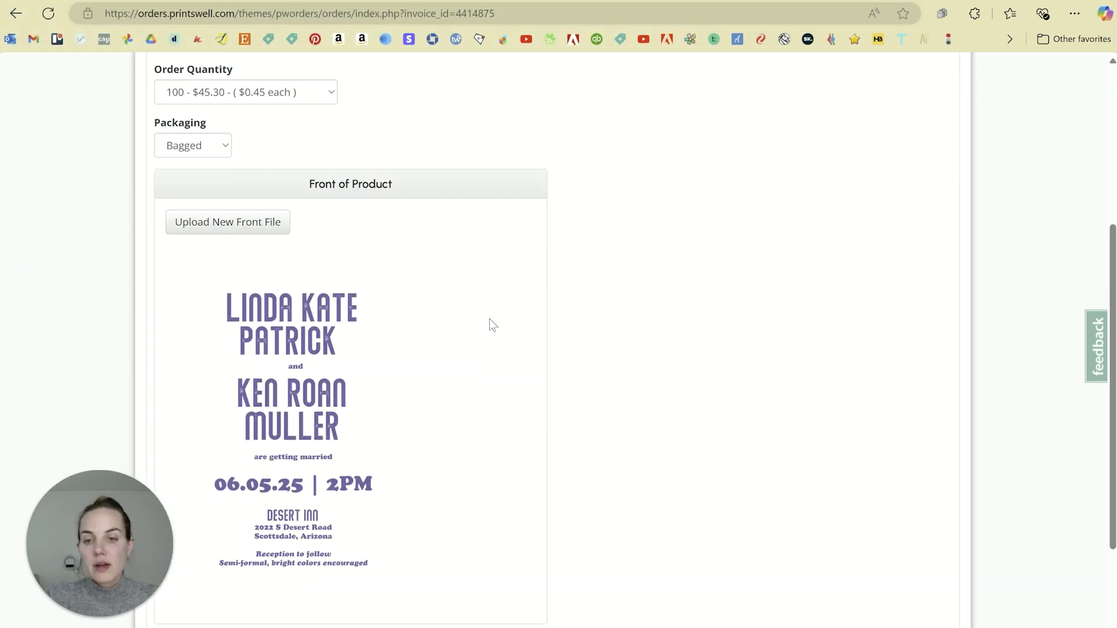
scroll(285, 272, down, 2)
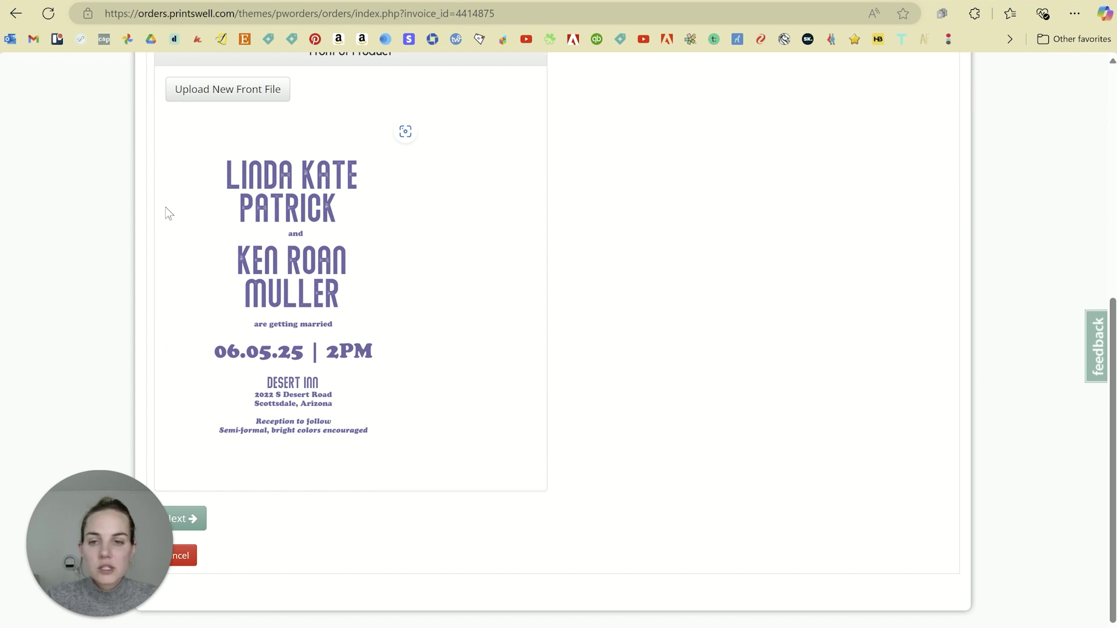
scroll(256, 287, up, 1)
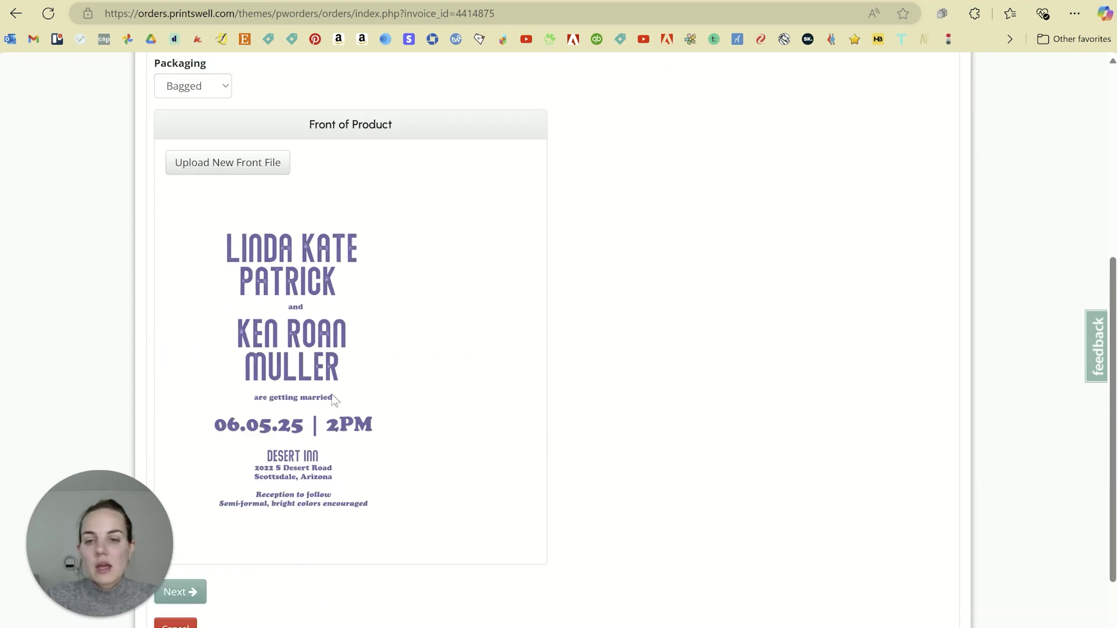
click(183, 593)
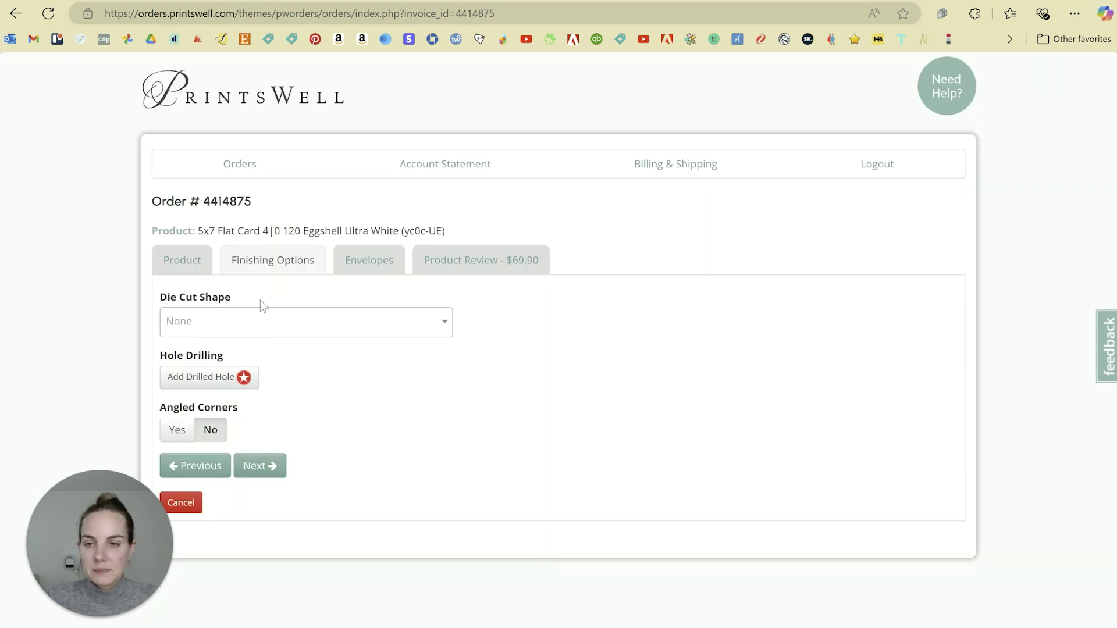
Set the card's die cut shape to Scallop and continue to the envelope options.
click(262, 323)
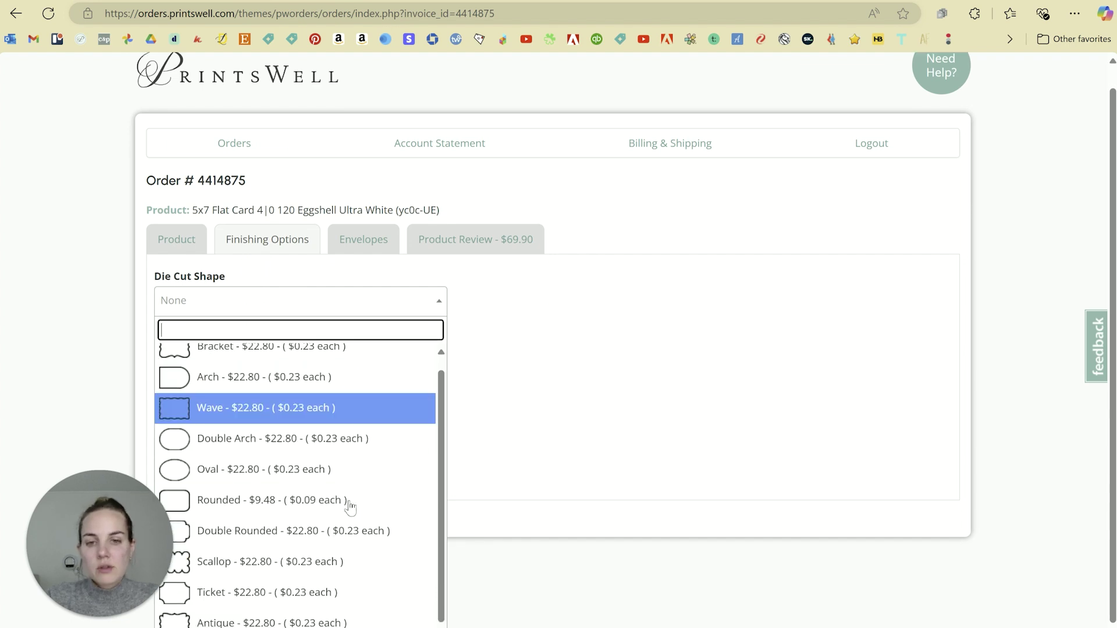
click(274, 565)
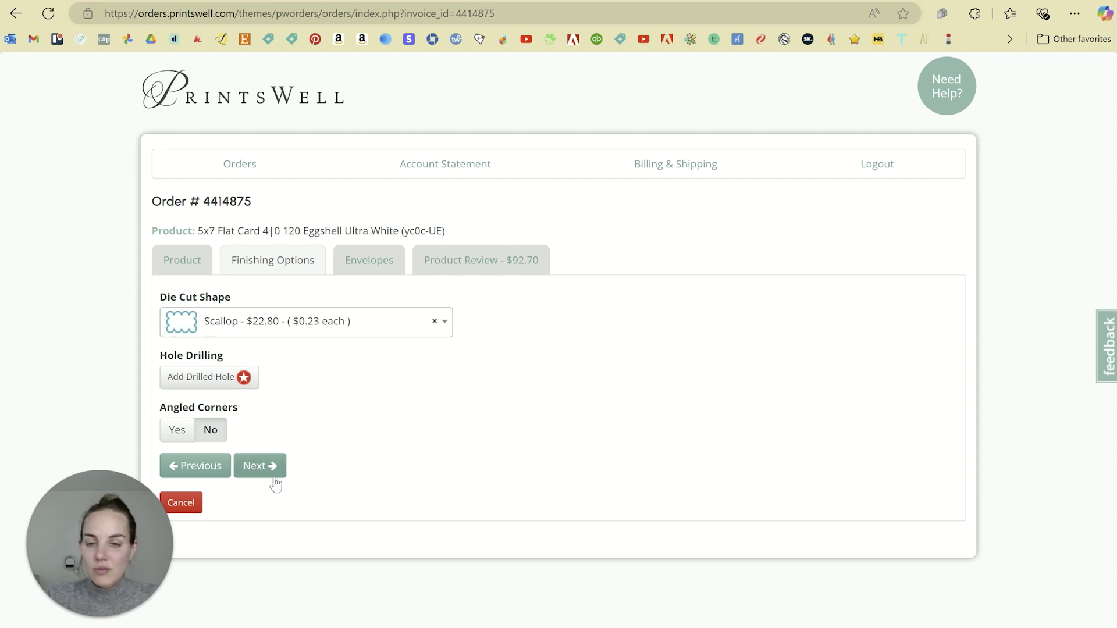
click(256, 466)
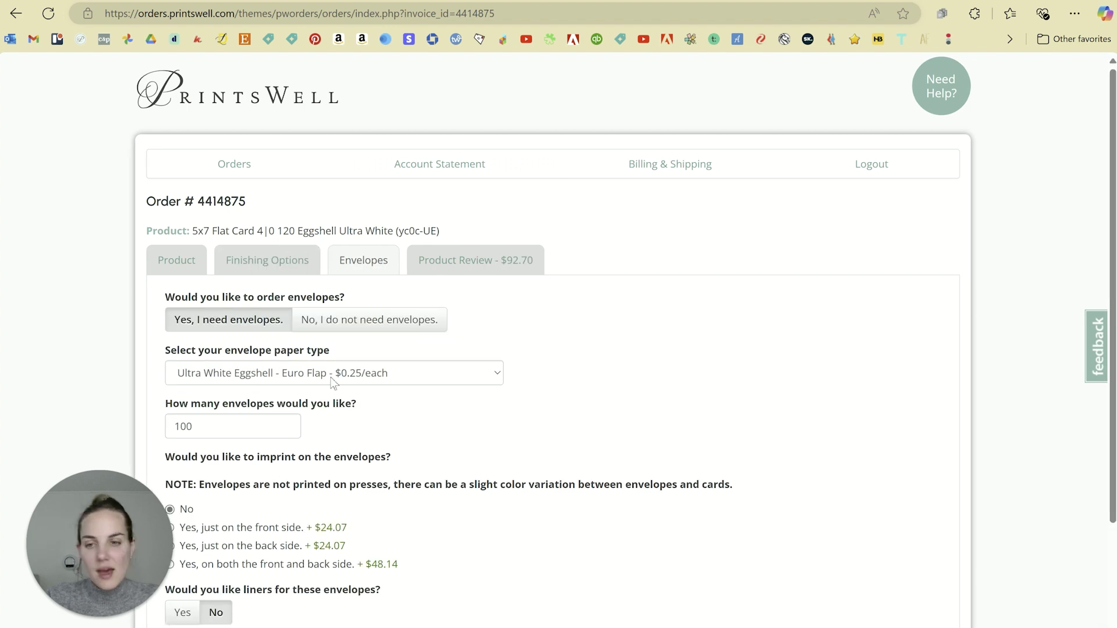
Set the envelope paper type to Chartreuse - Euro Flap.
scroll(197, 357, down, 2)
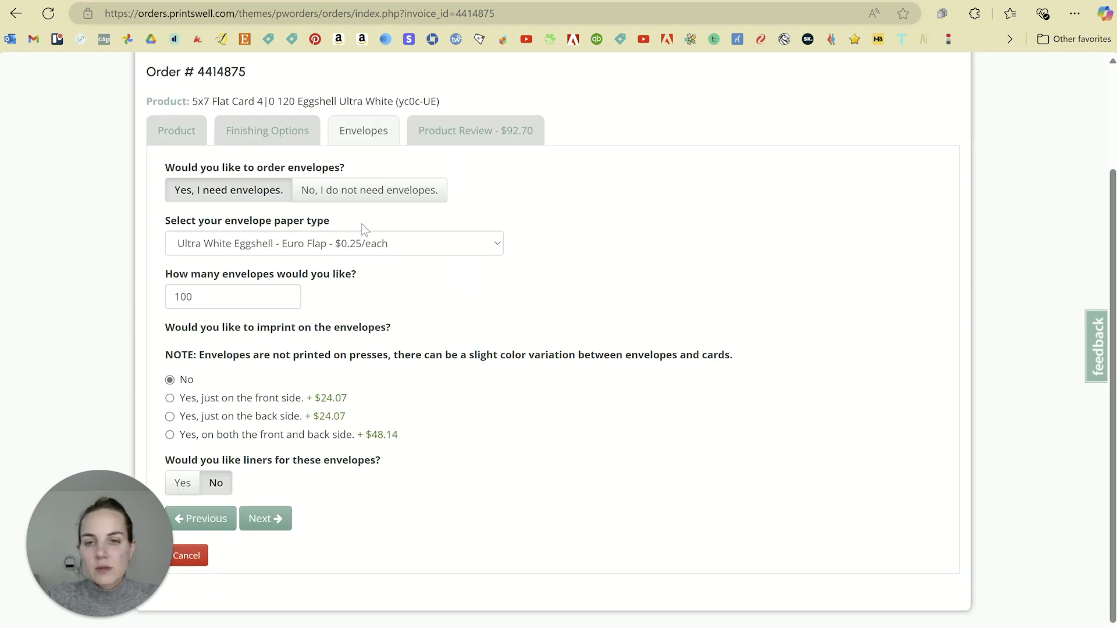
click(356, 244)
scroll(384, 384, up, 3)
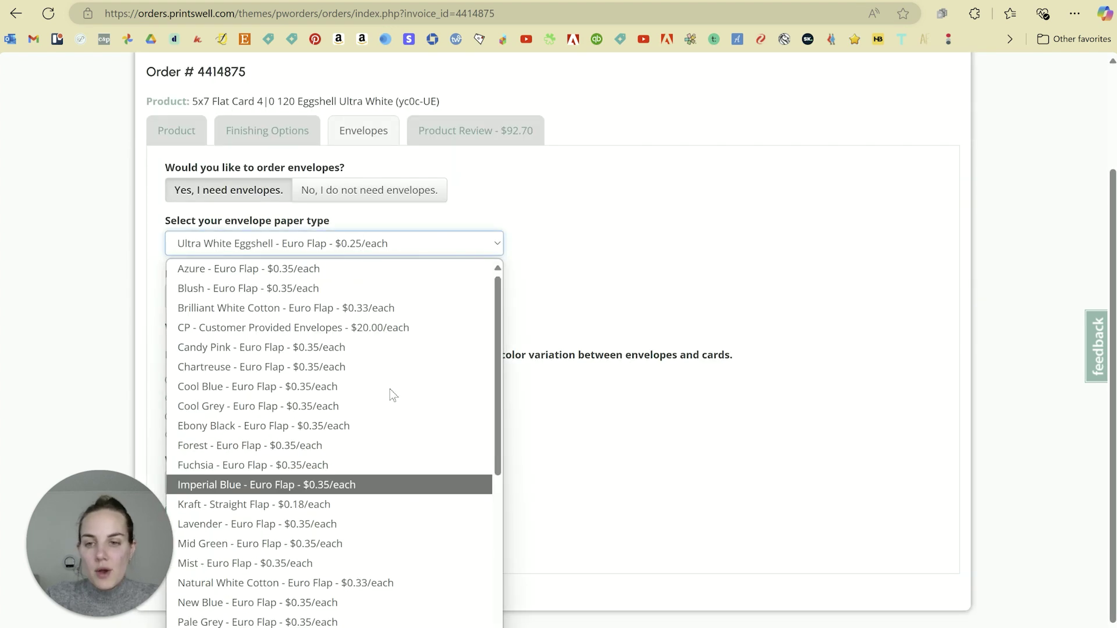
click(260, 373)
scroll(256, 352, down, 1)
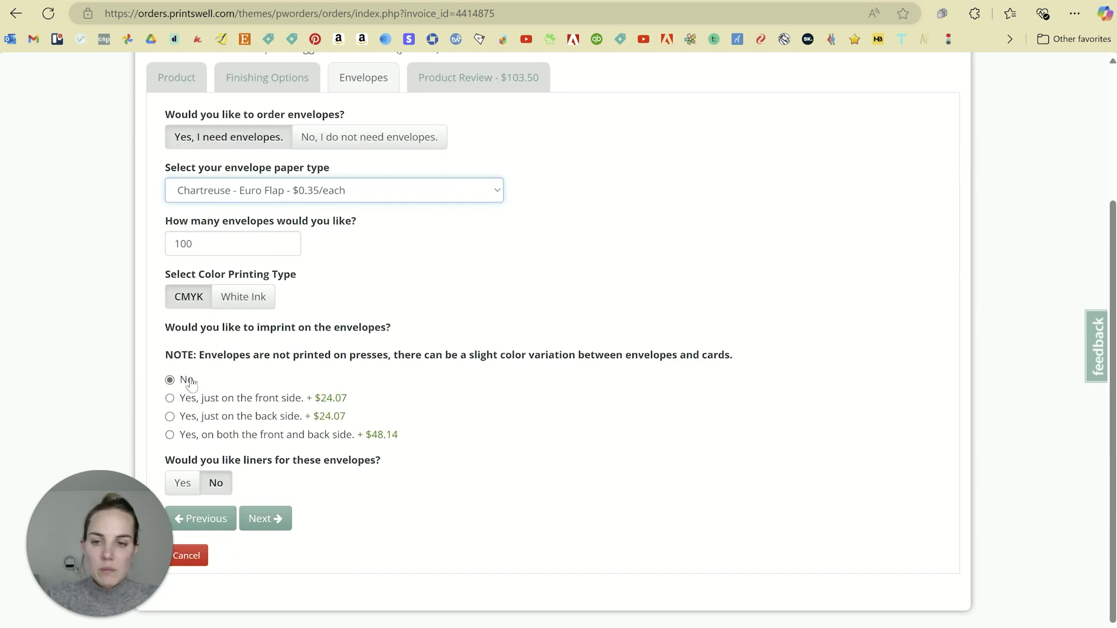
Add liners to the envelopes and choose the 70 Text Weight Smooth Bright White liner.
click(189, 487)
scroll(314, 384, down, 3)
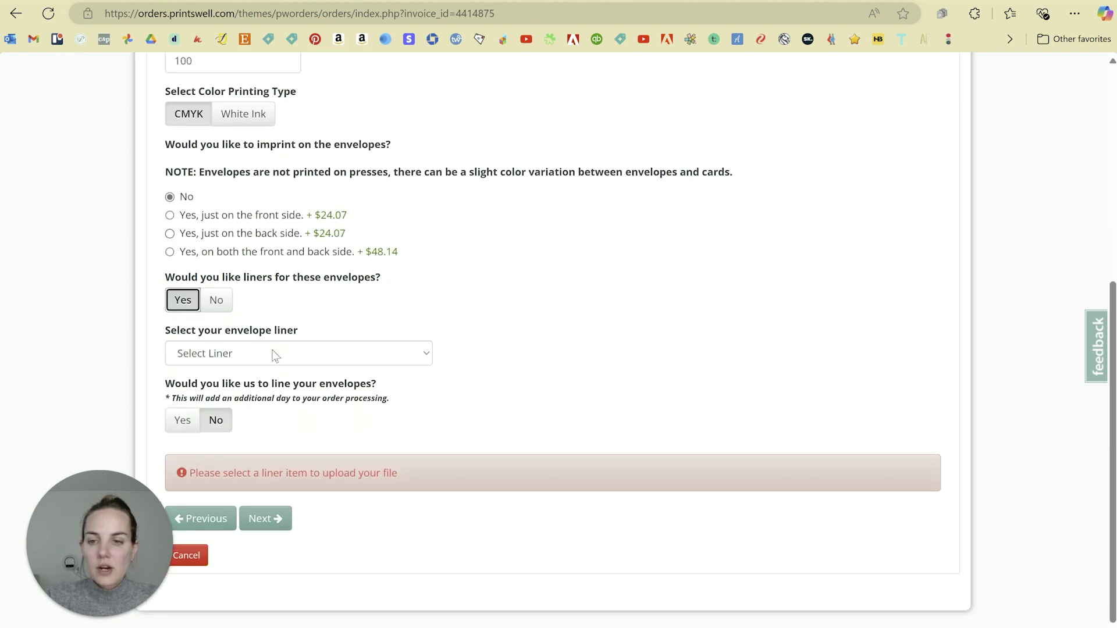
click(275, 355)
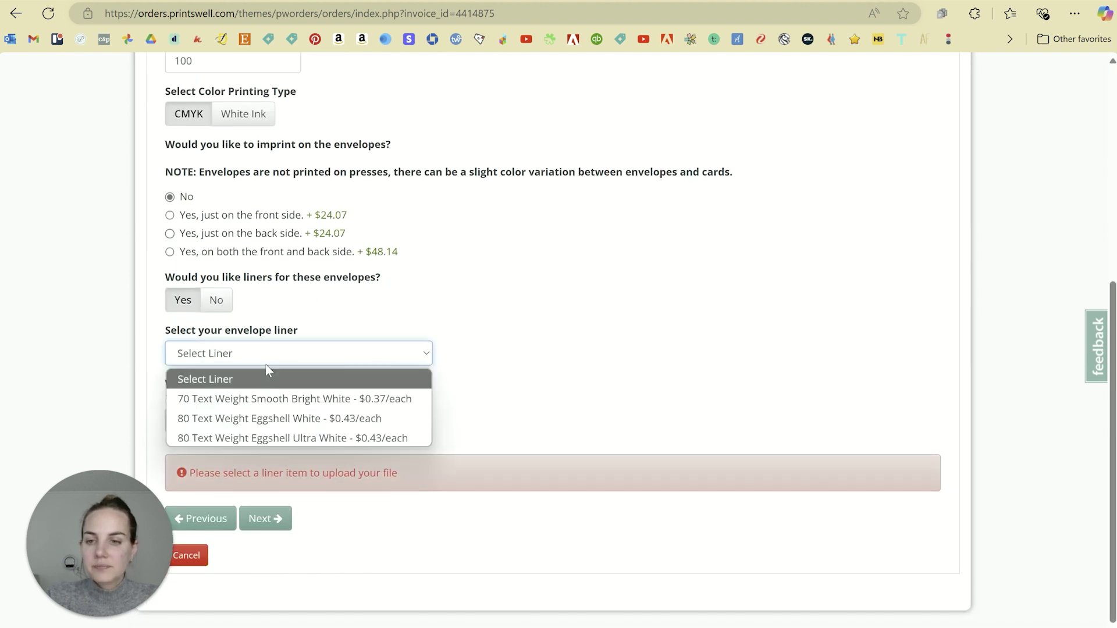
click(263, 401)
scroll(372, 332, down, 1)
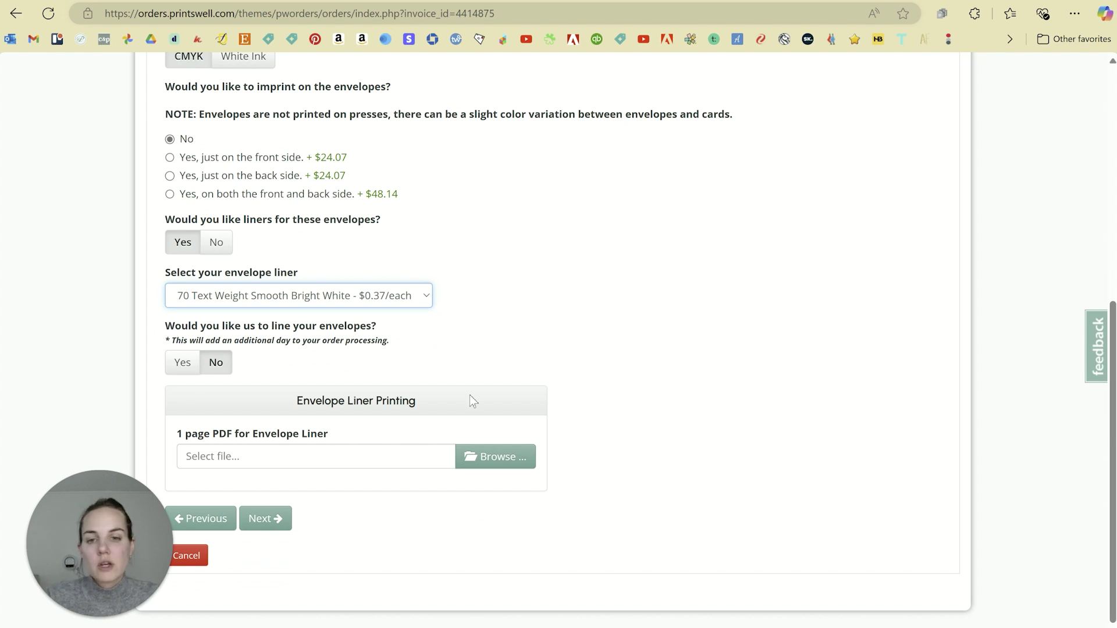
Upload A1 Liner.pdf as the envelope liner artwork, keep the envelope lining service set to No and continue to the product review.
click(484, 464)
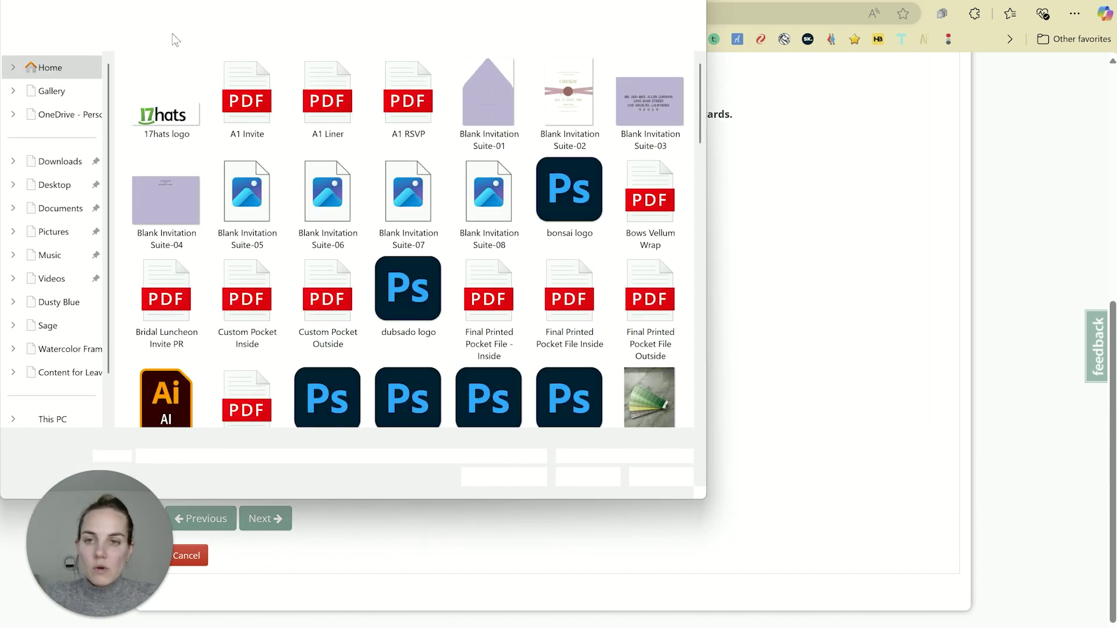
scroll(407, 245, down, 2)
scroll(408, 244, up, 2)
double_click(327, 101)
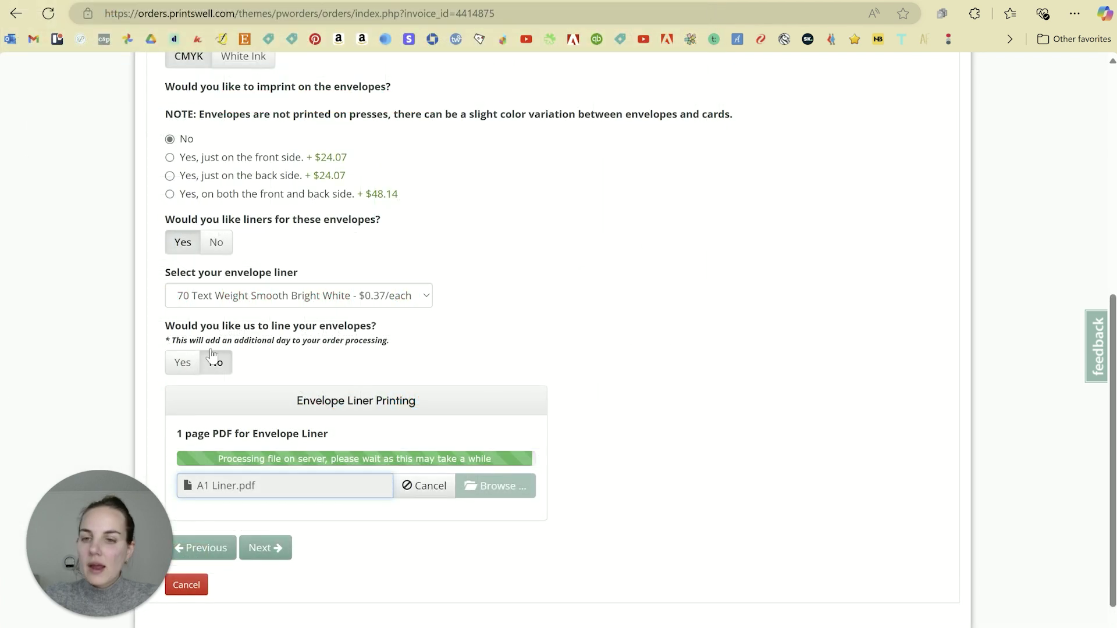
click(216, 363)
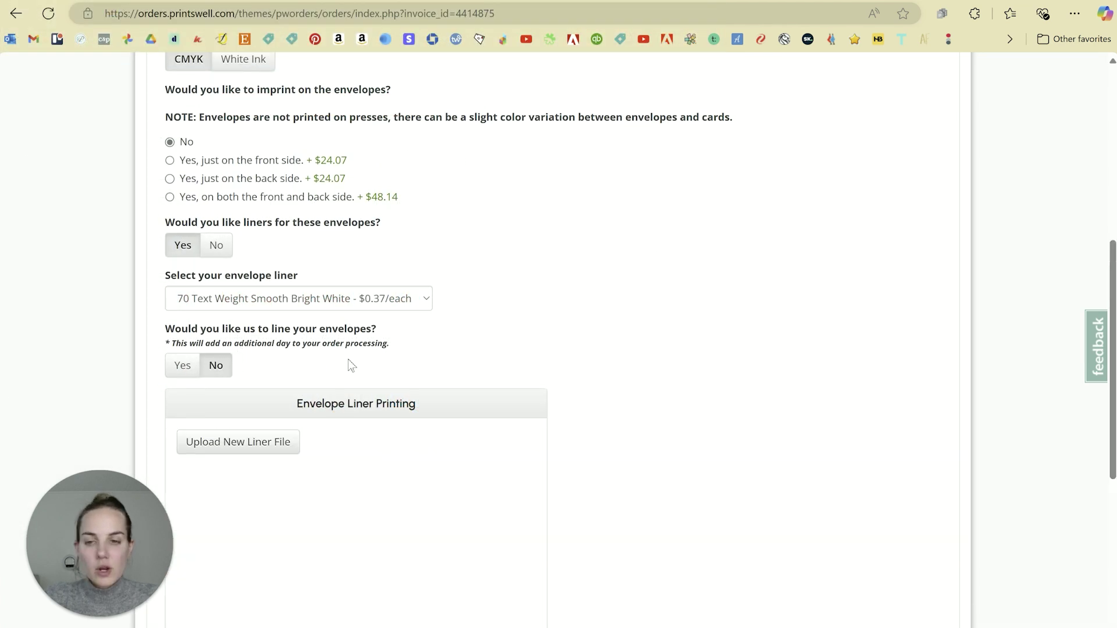
scroll(349, 360, down, 5)
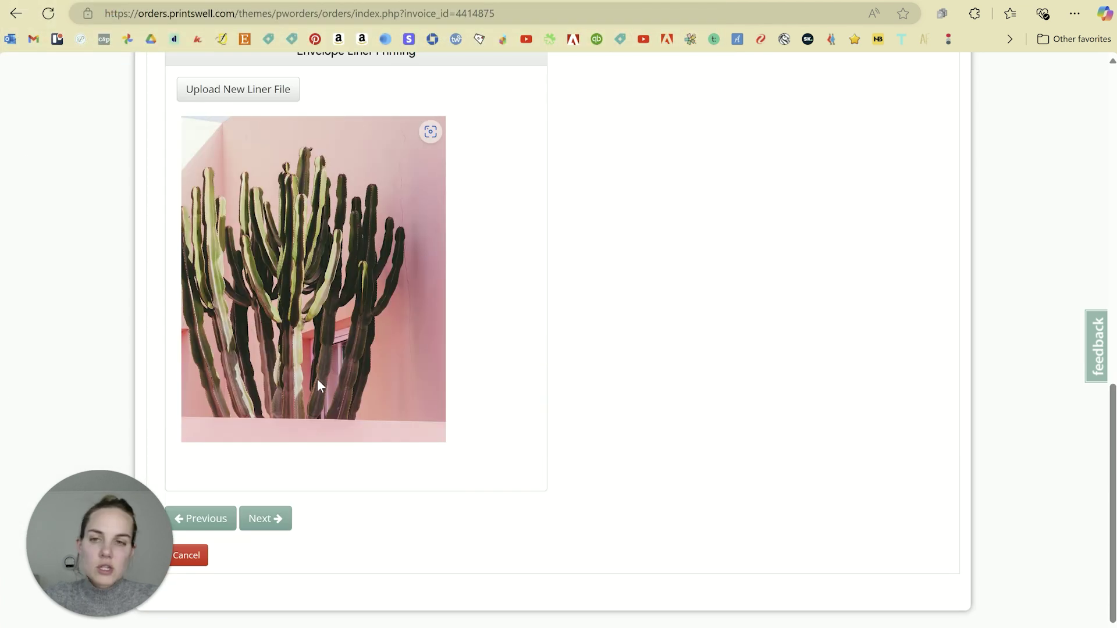
click(262, 519)
Review the 5x7 card, scallop upgrade, envelope and liner details and prices, and add the product to the cart.
scroll(457, 428, down, 4)
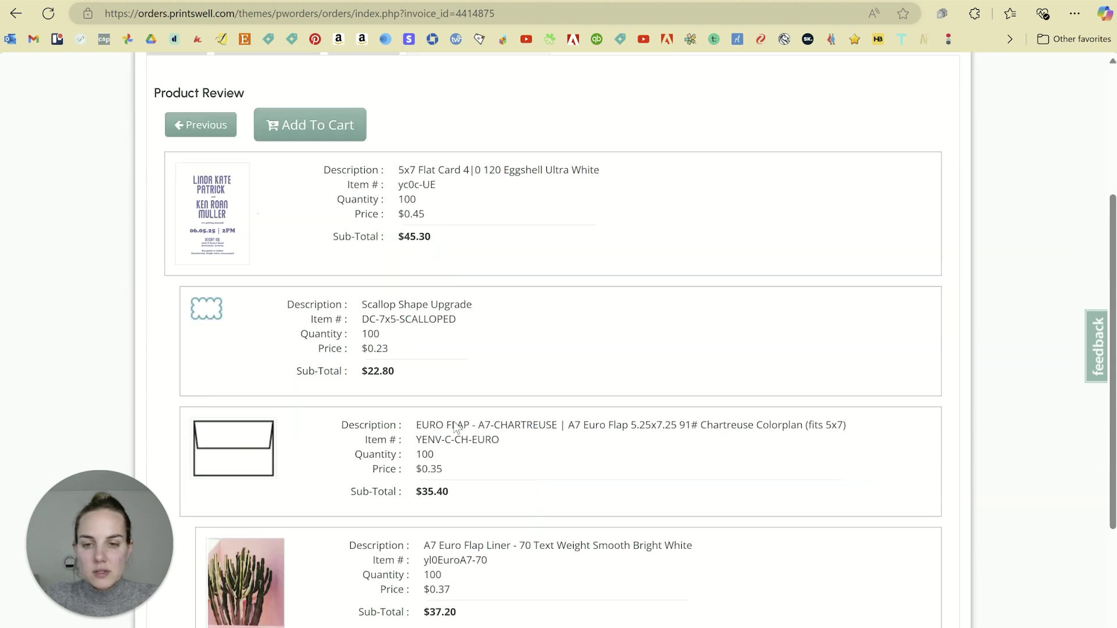
scroll(695, 316, down, 4)
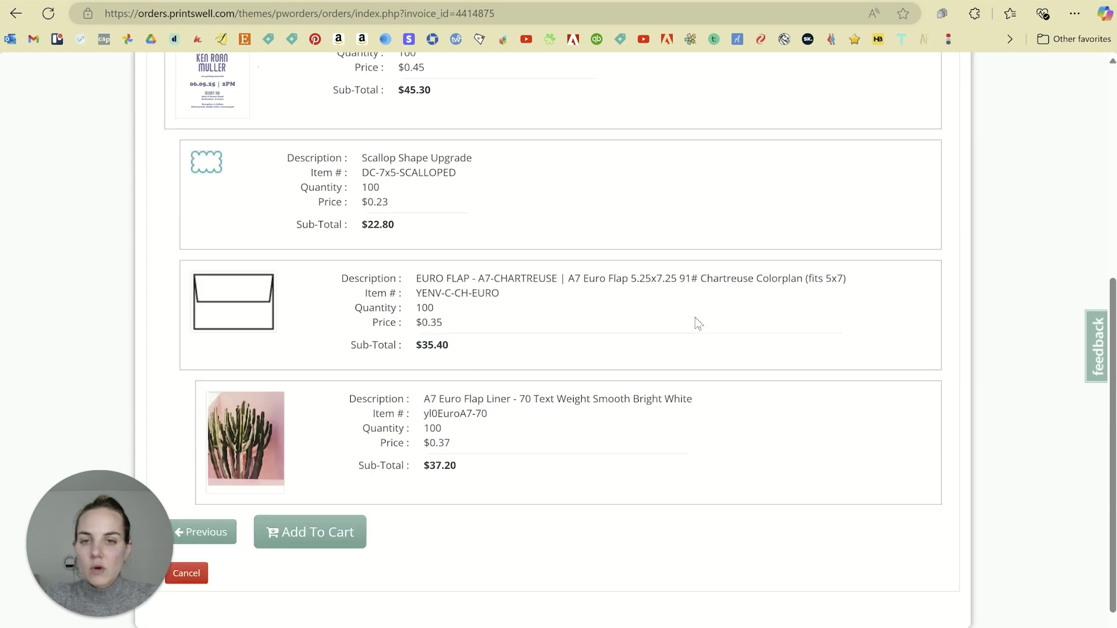
scroll(694, 319, up, 3)
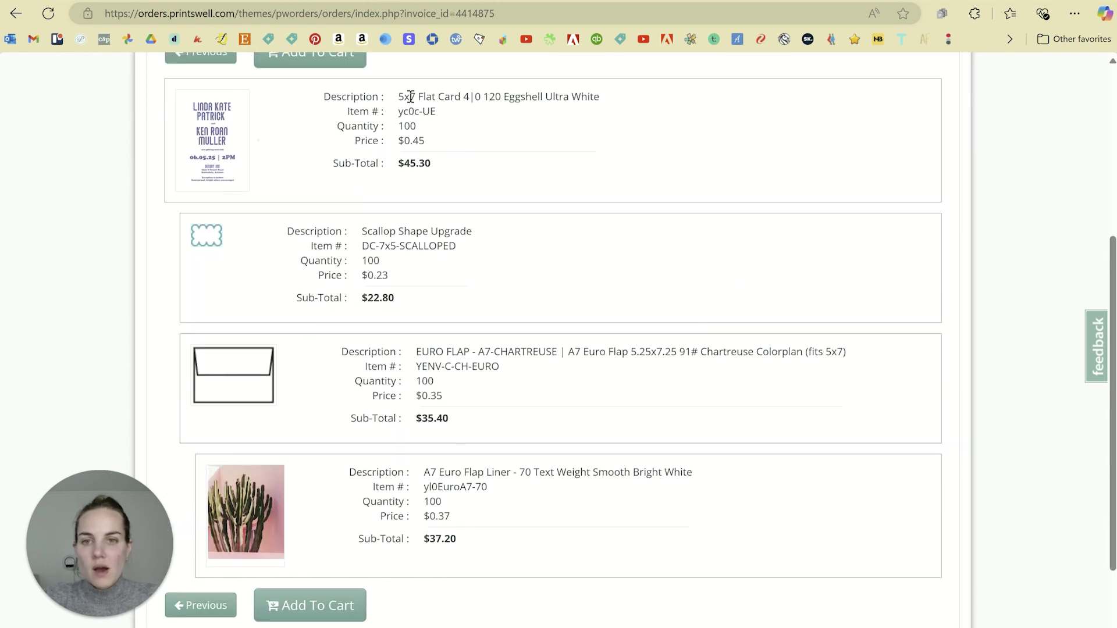
drag(410, 97, 619, 93)
click(585, 99)
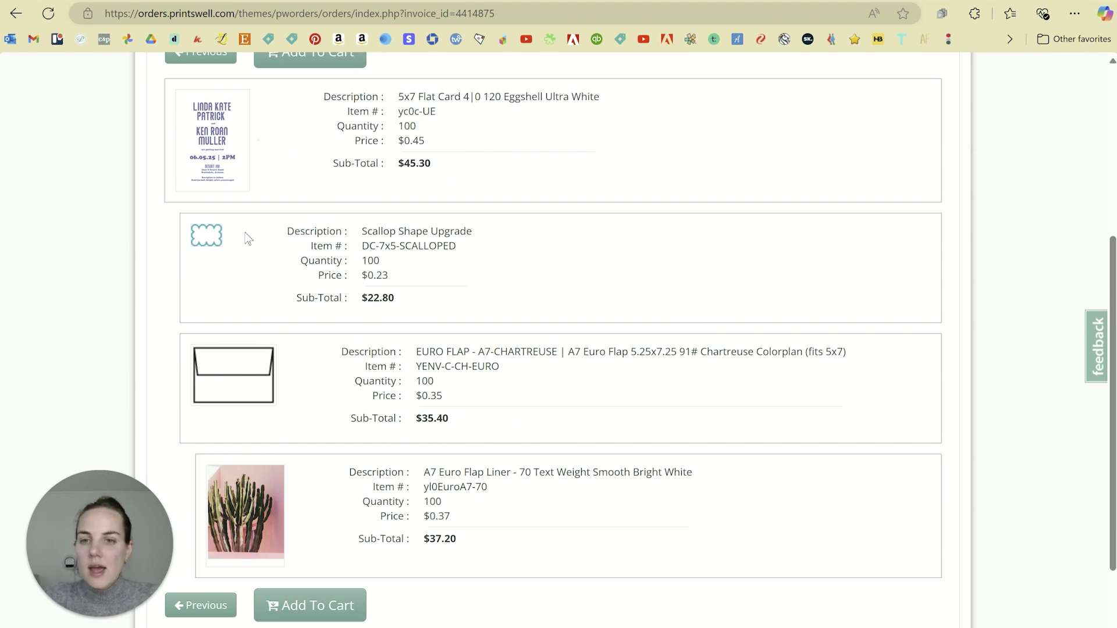
drag(342, 231, 359, 276)
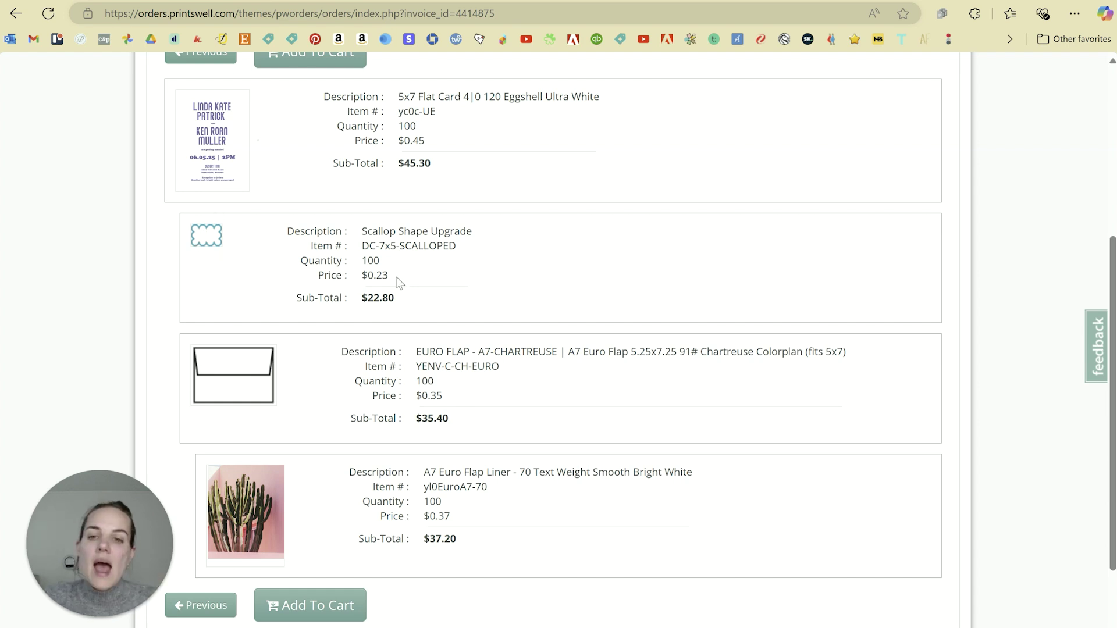
drag(393, 283, 363, 282)
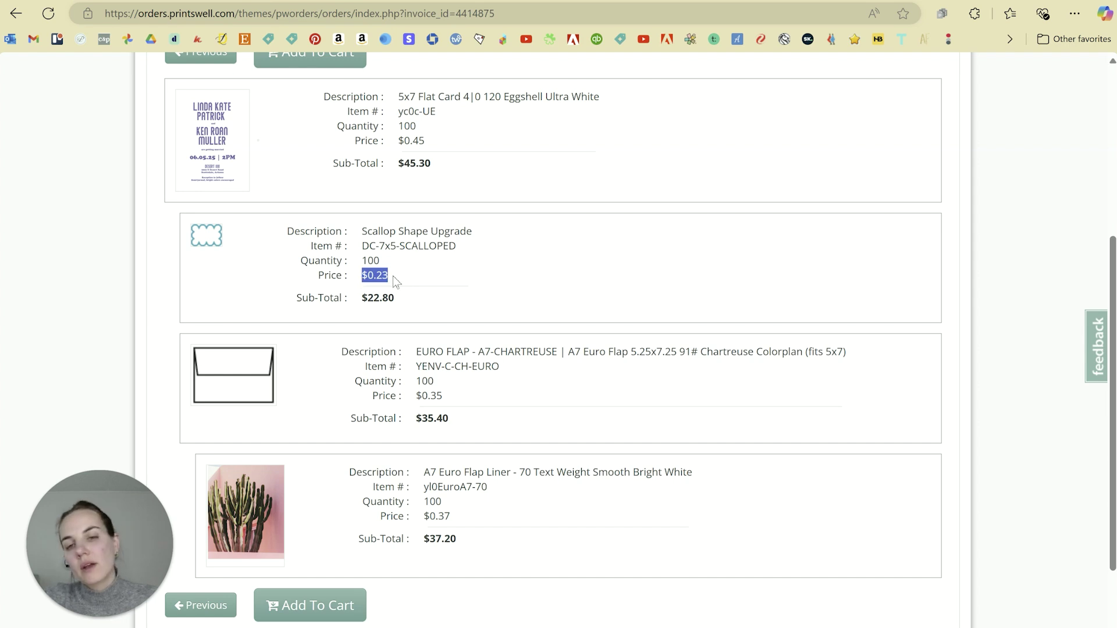
click(225, 273)
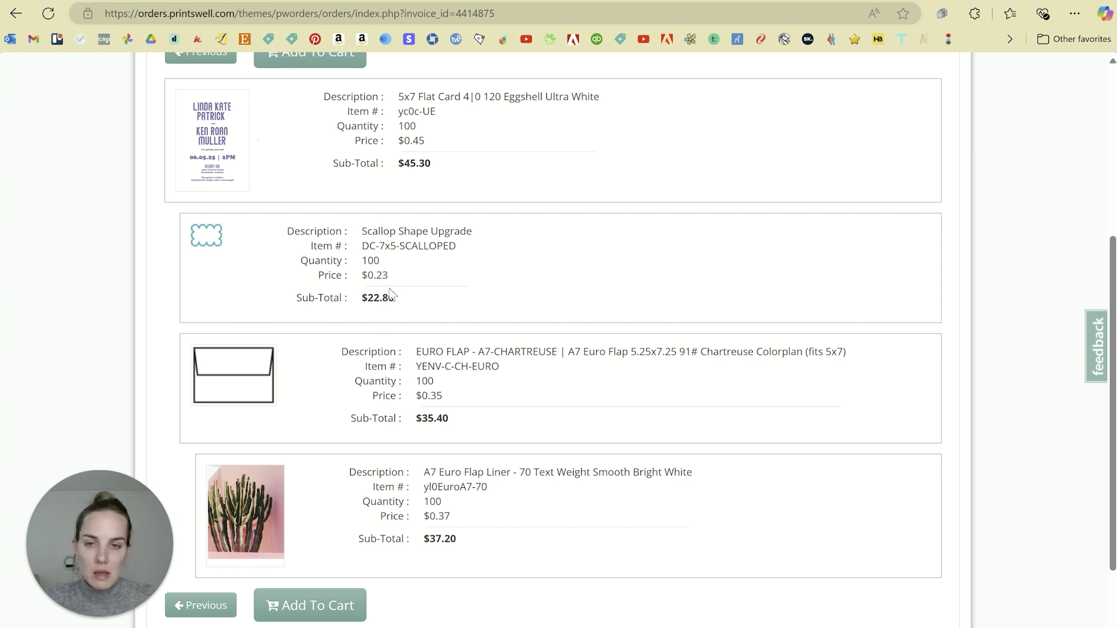
scroll(396, 281, down, 2)
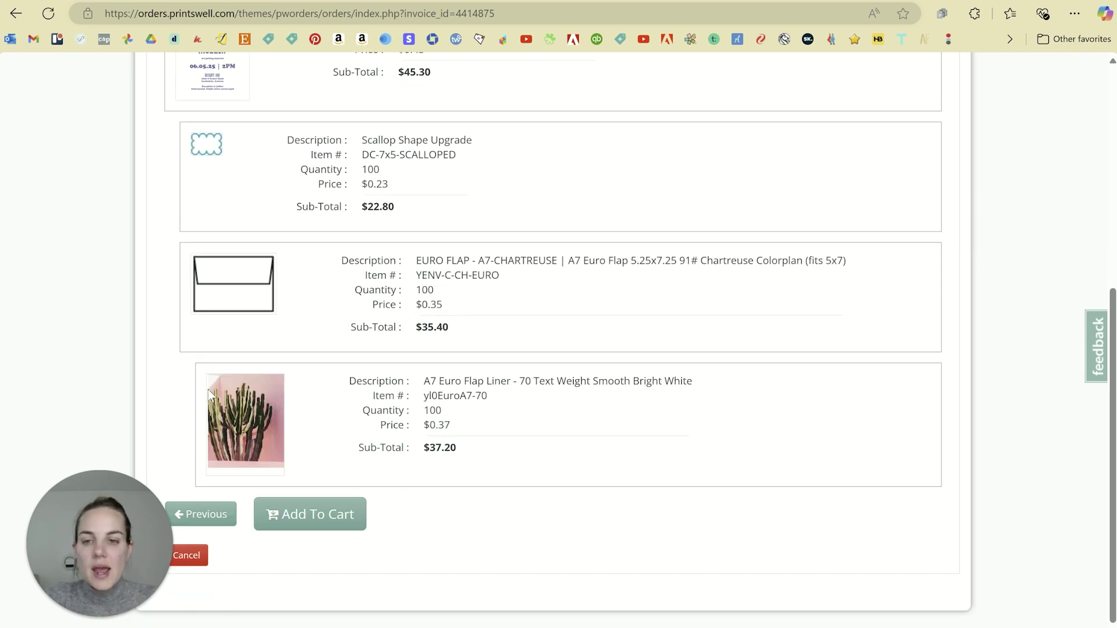
click(316, 523)
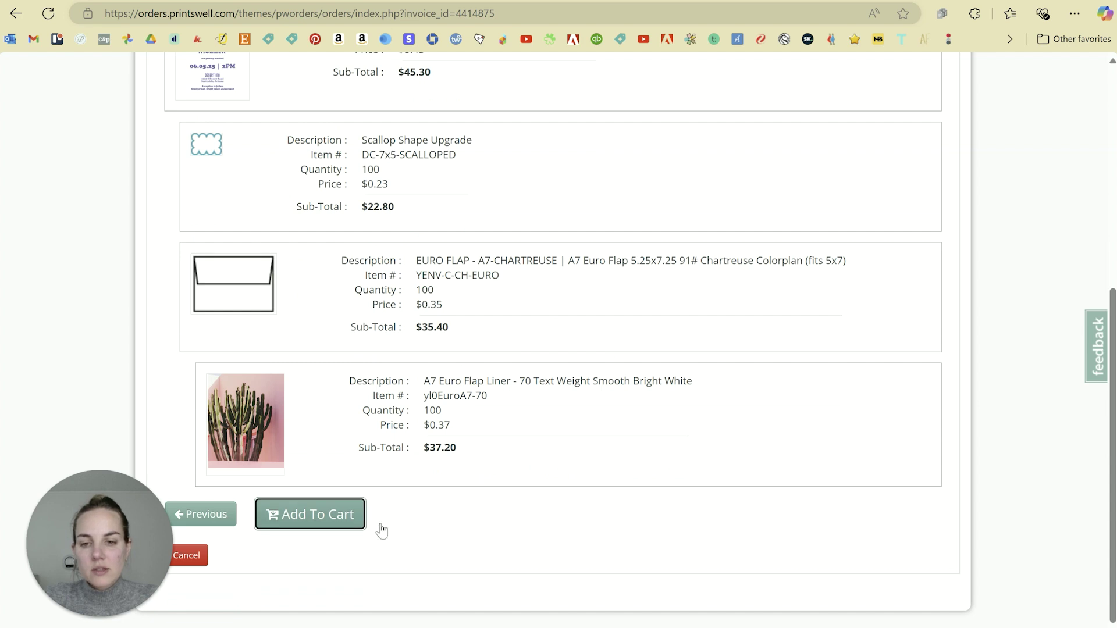
click(288, 301)
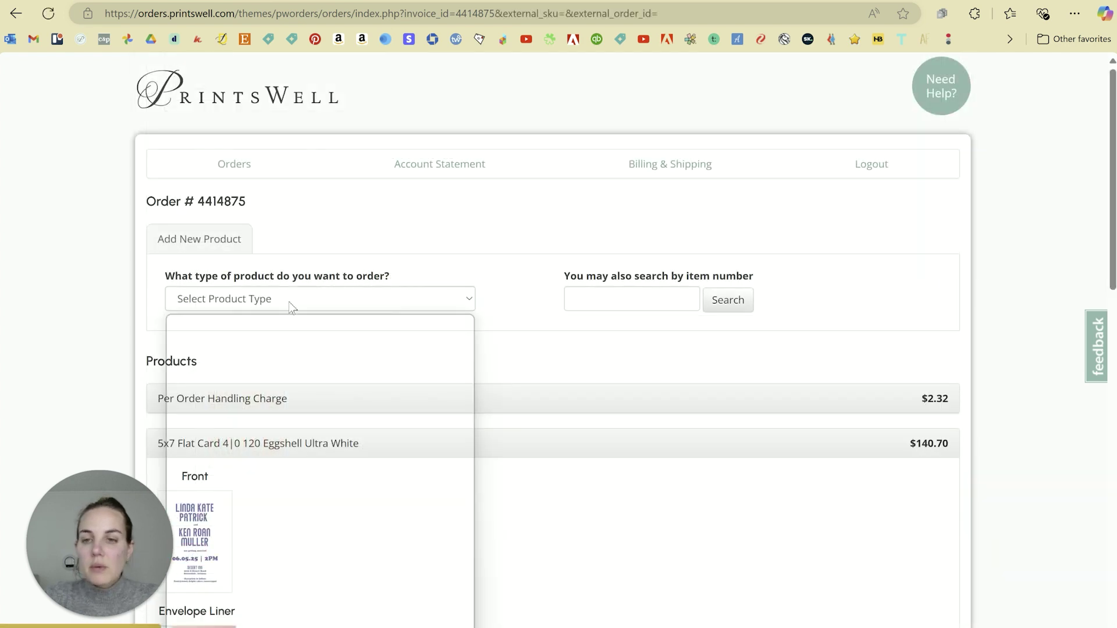
scroll(292, 299, down, 1)
click(301, 230)
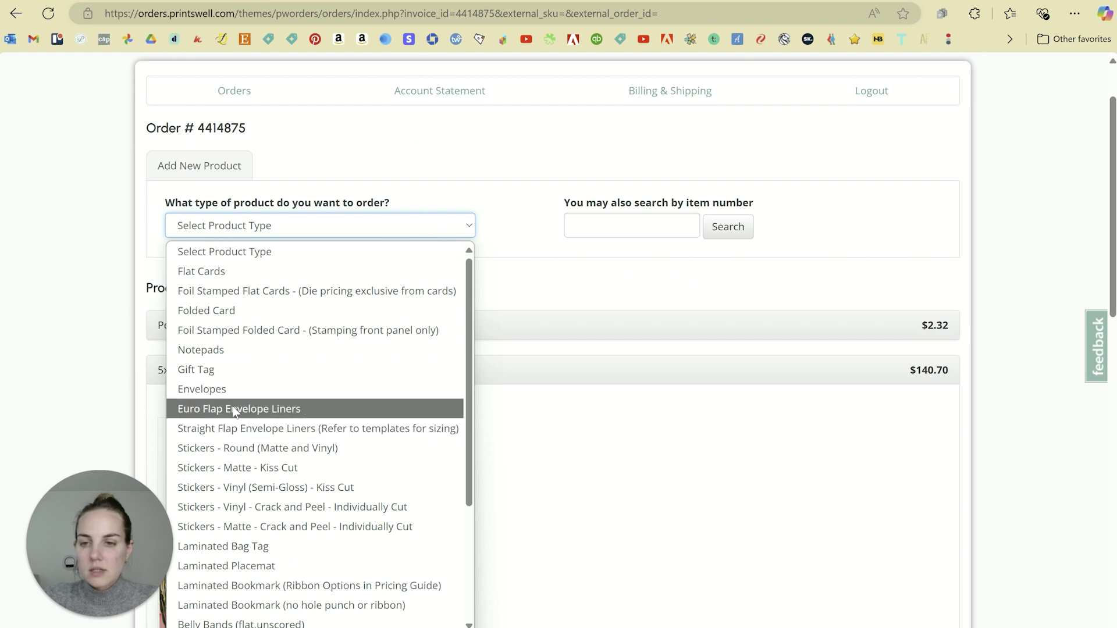
click(202, 409)
click(269, 279)
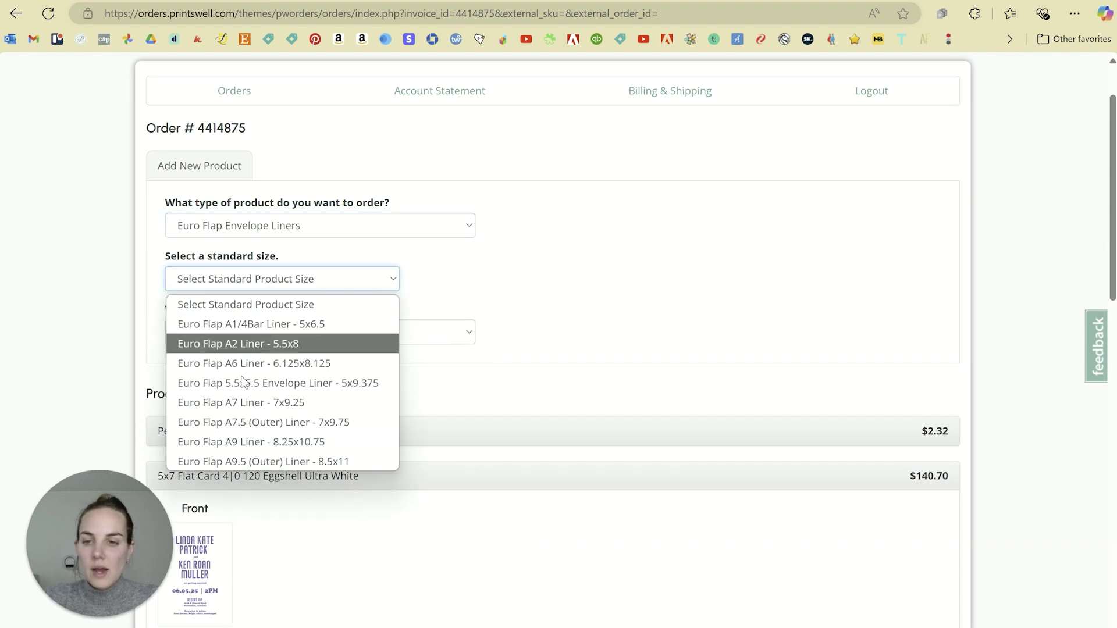
click(277, 403)
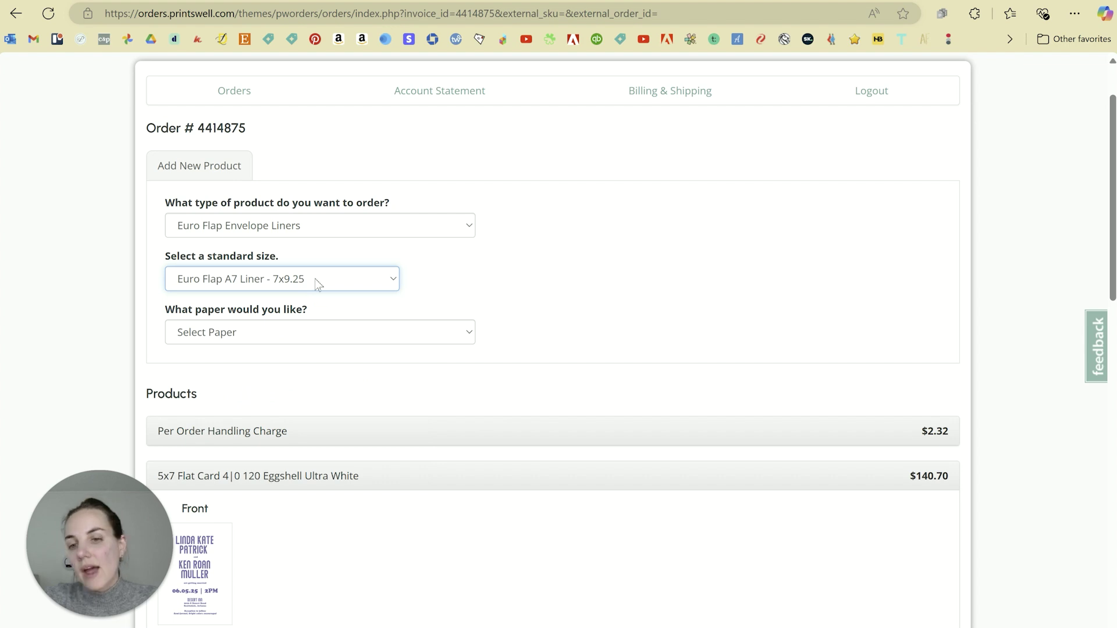
Set the new product's type to Flat Cards and its standard size to A1/4Bar - 3.5x4.875.
click(300, 215)
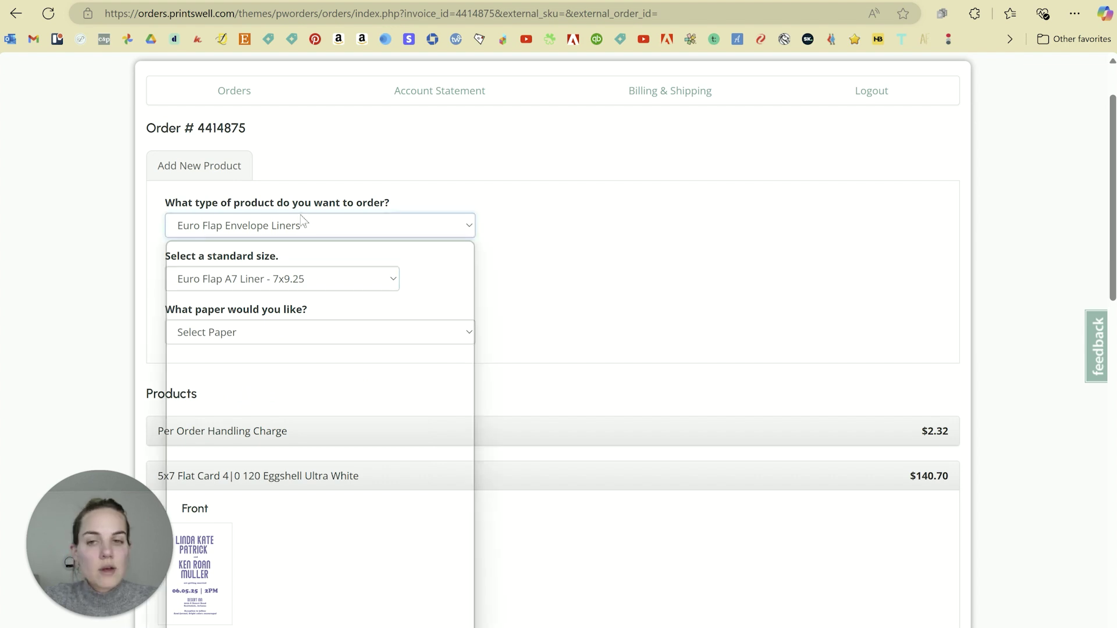
click(263, 264)
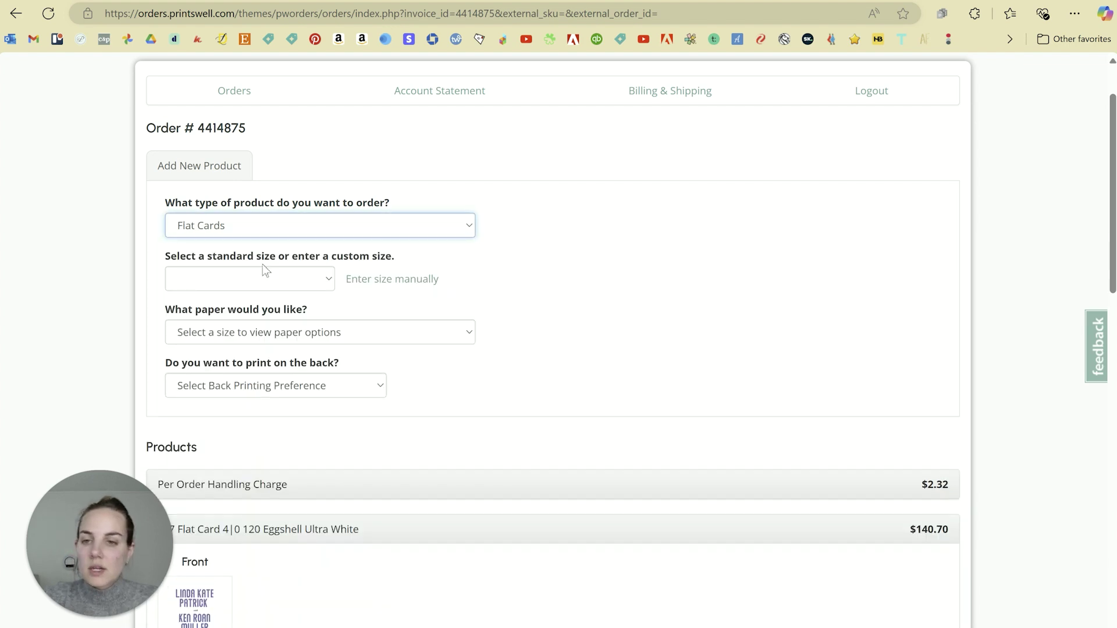
click(261, 281)
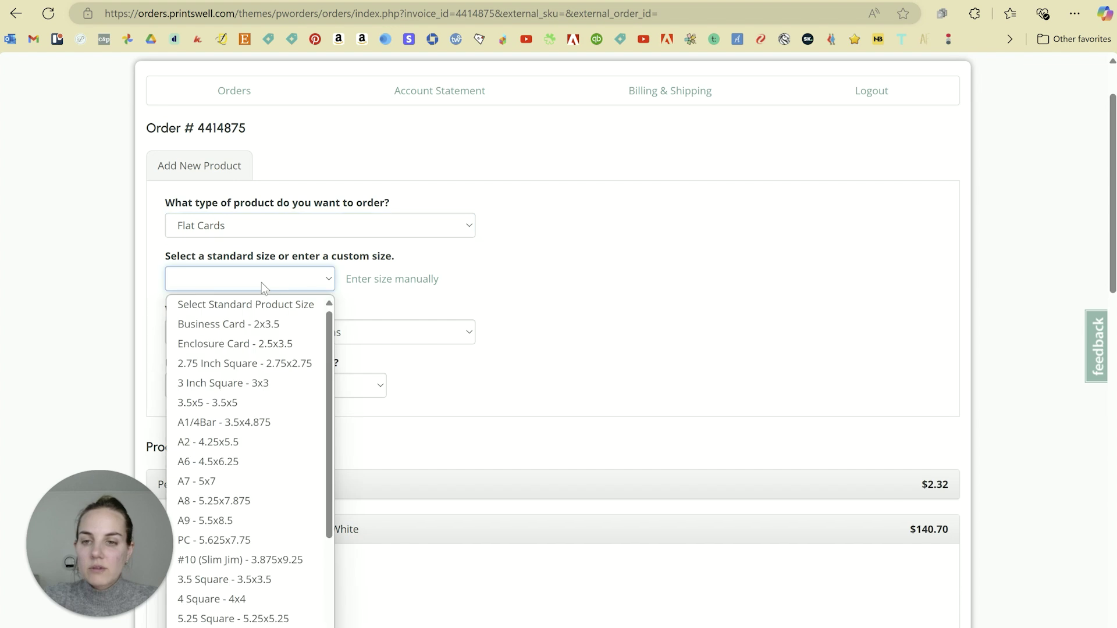
click(260, 423)
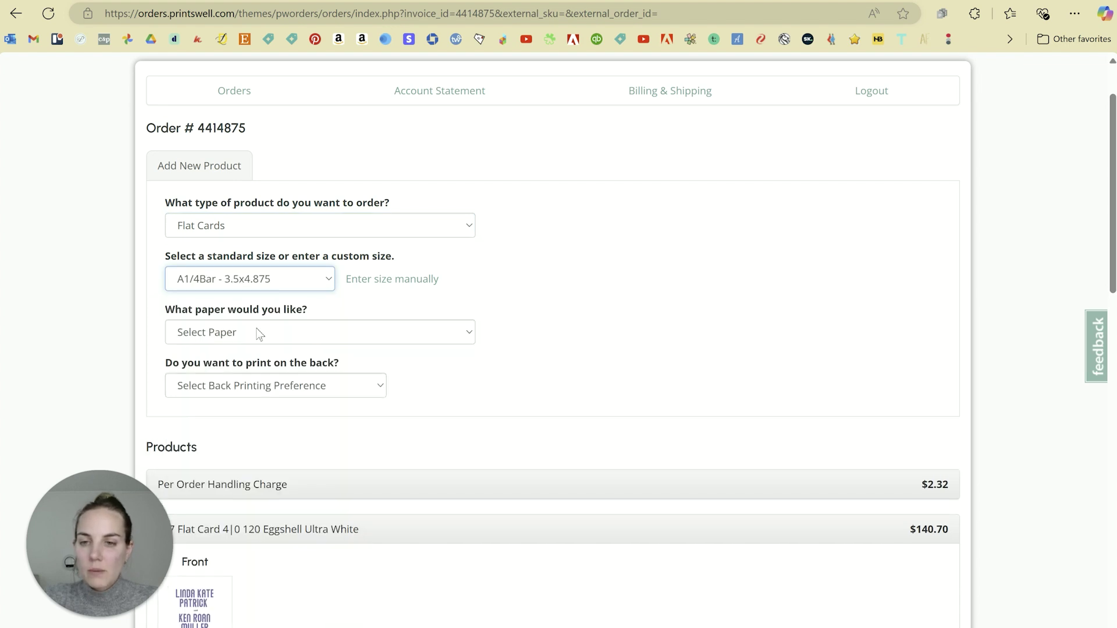
Choose 120 Eggshell Ultra White paper, front-only 4|0 printing and a quantity of 100 for the flat card.
click(259, 333)
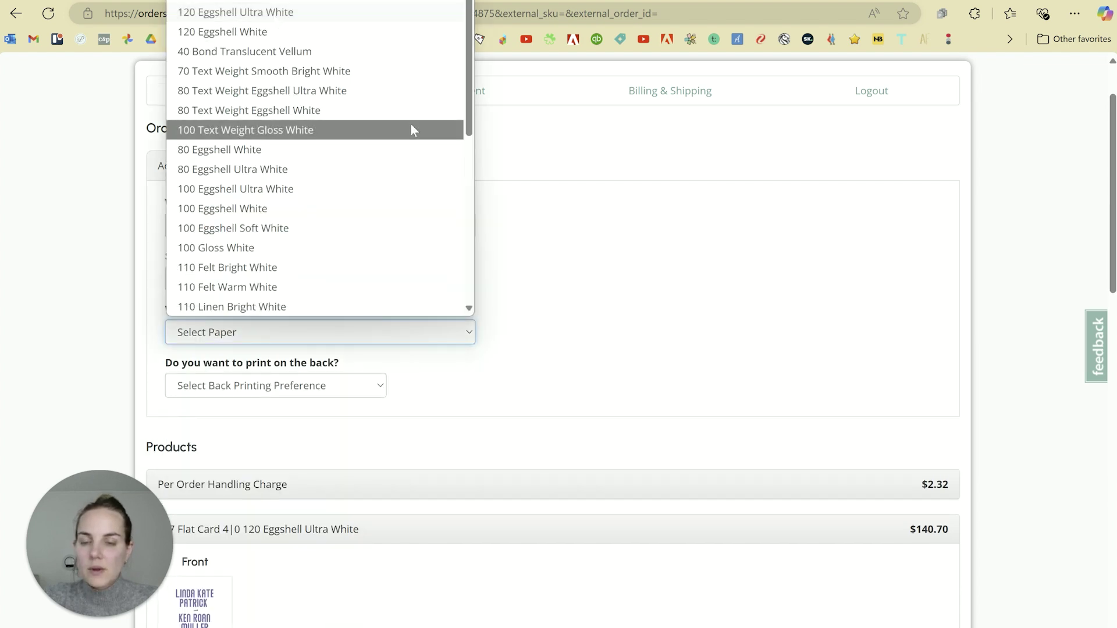
scroll(411, 130, down, 7)
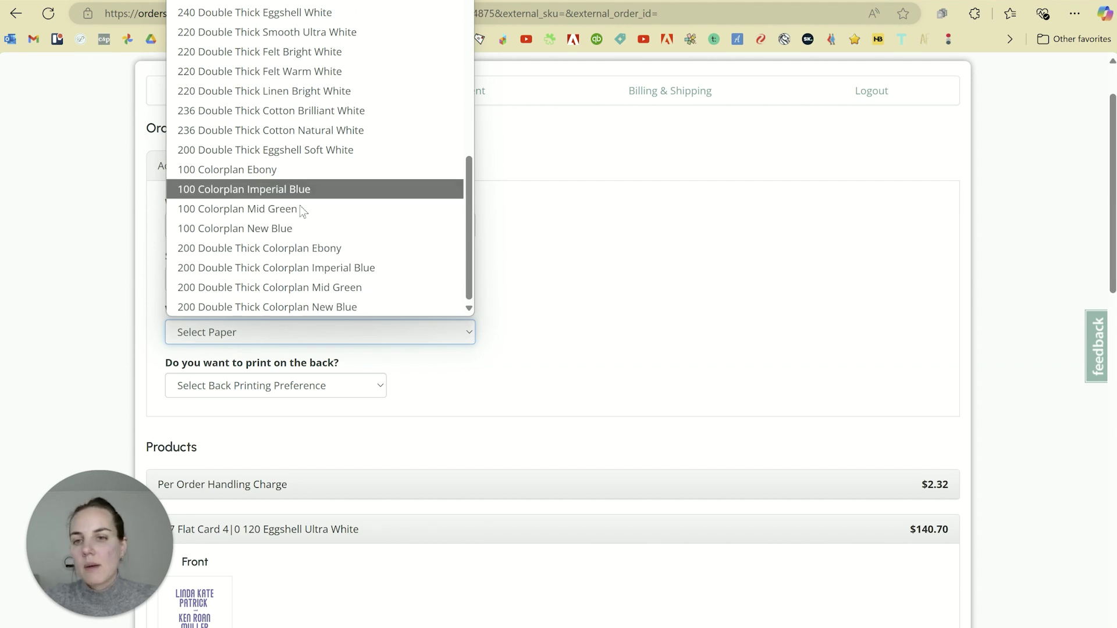
scroll(271, 213, up, 5)
click(233, 17)
click(291, 387)
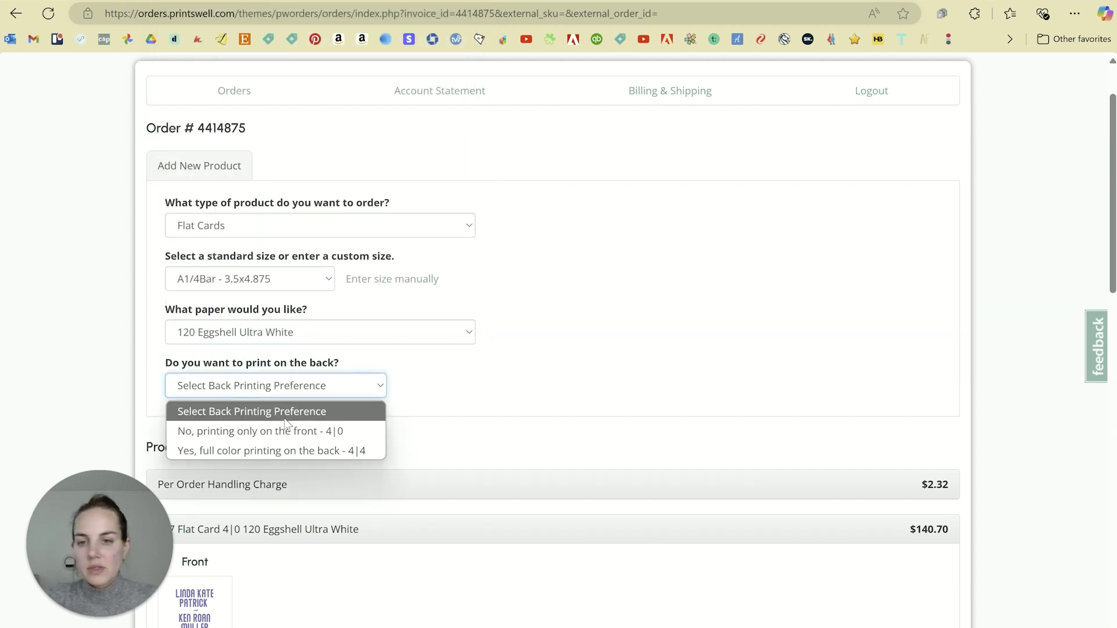
click(291, 428)
click(610, 198)
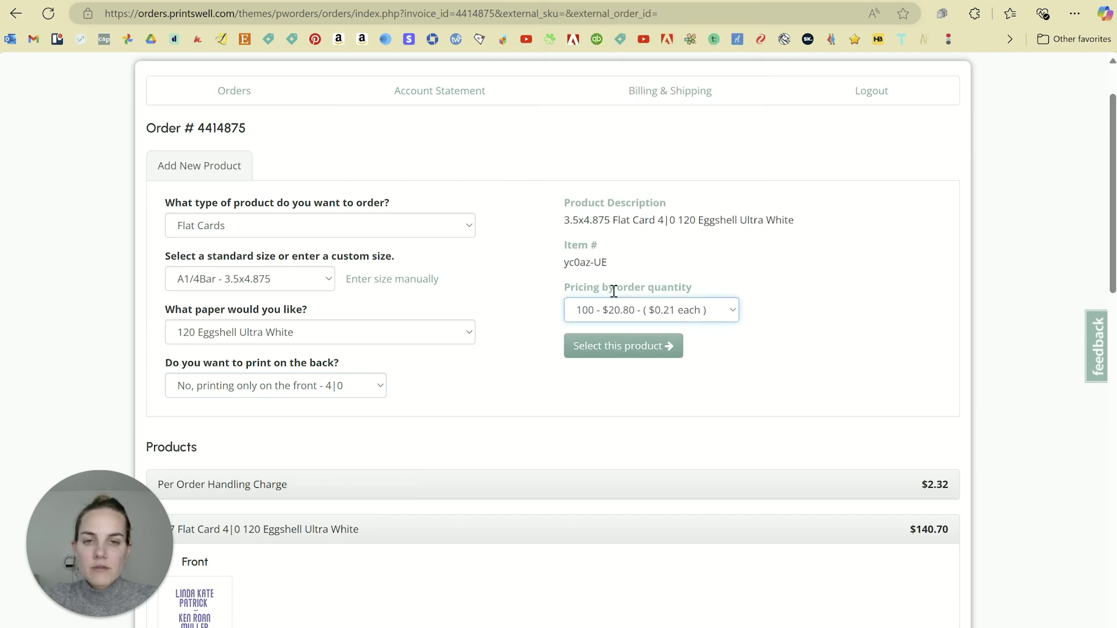
Select the configured flat card, upload A1 RSVP.pdf as its front and continue to the finishing options.
click(613, 345)
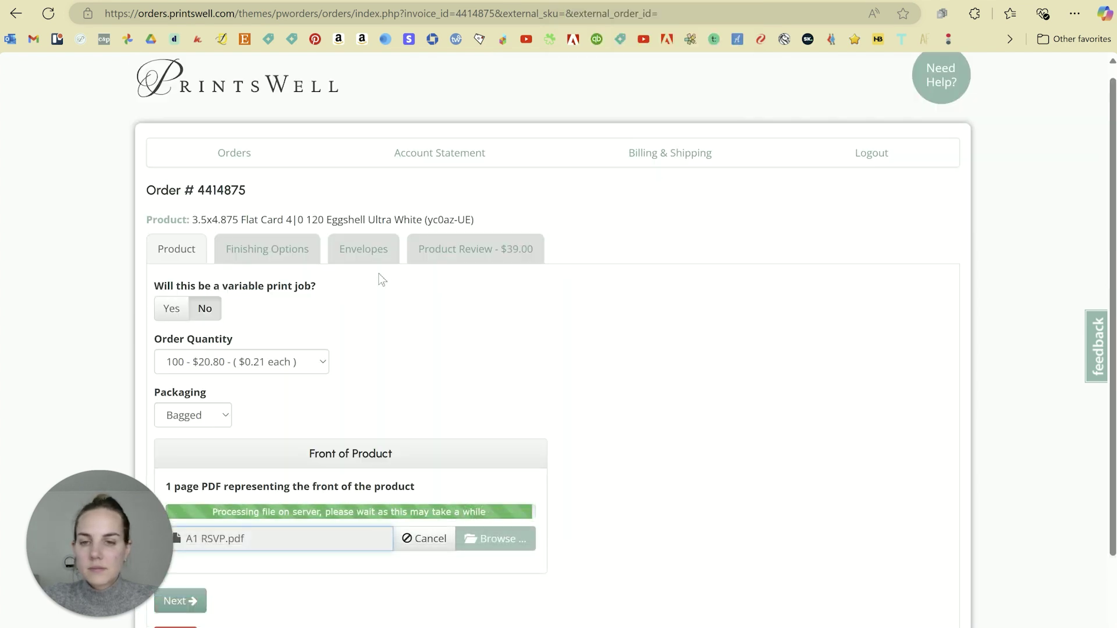
scroll(371, 309, down, 6)
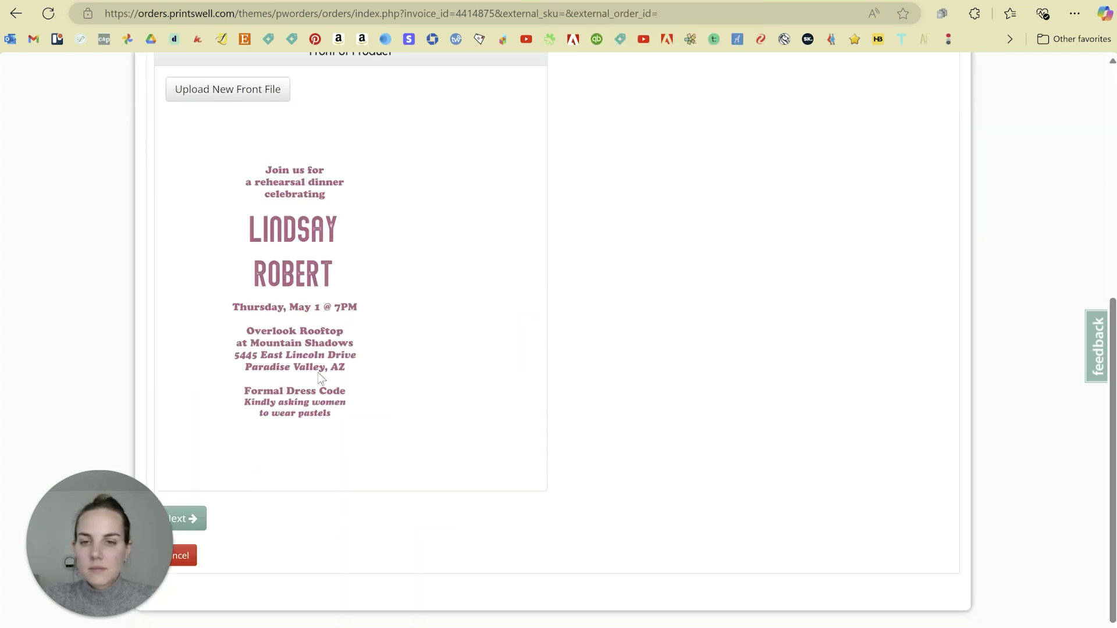
click(200, 519)
Set the small card's die cut shape to Oval and continue to the envelope options.
click(277, 324)
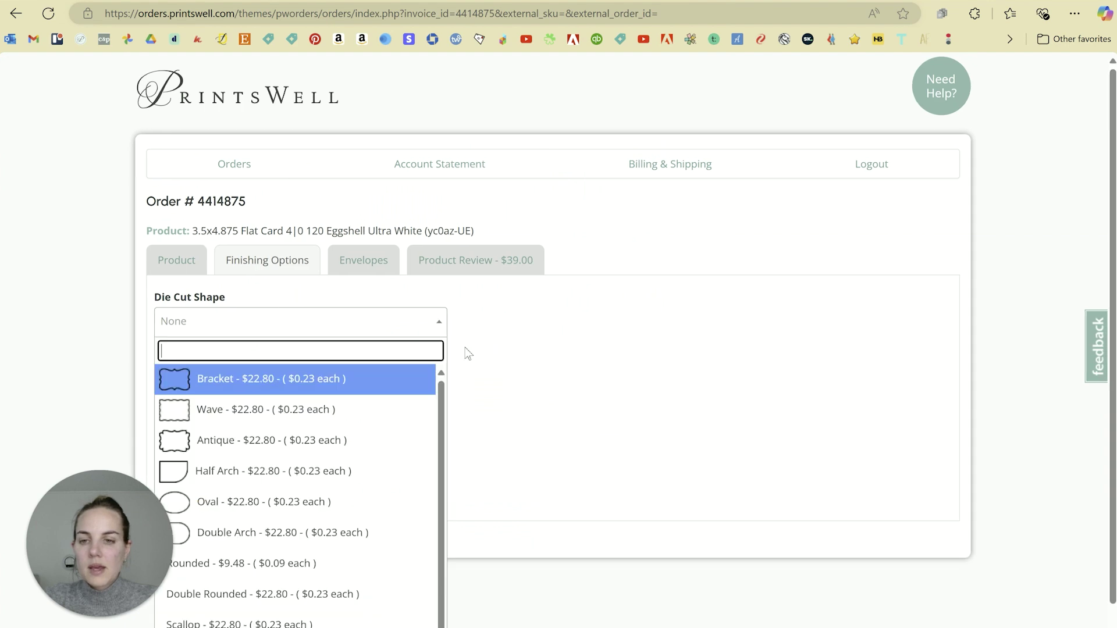
scroll(407, 430, down, 1)
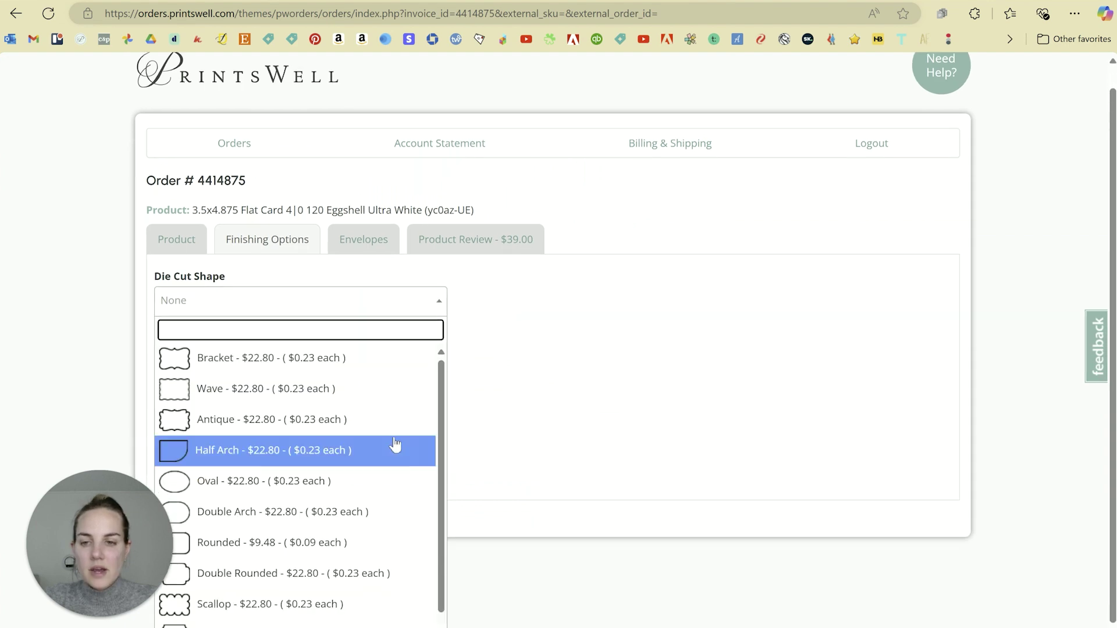
click(341, 465)
click(265, 472)
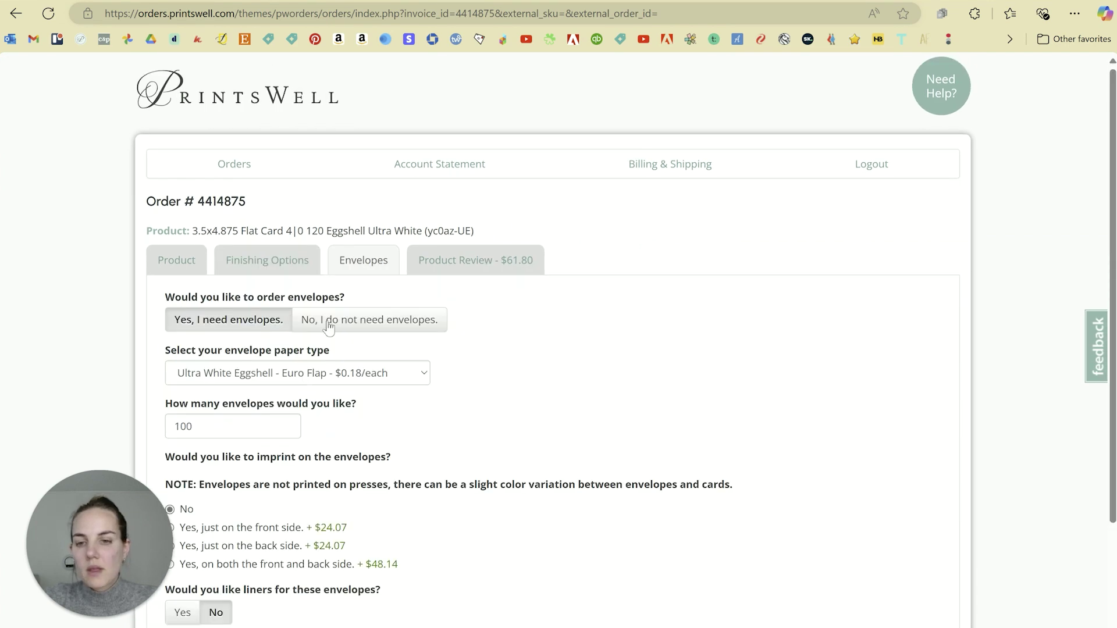
Set the envelope paper type to Candy Pink - Euro Flap without imprint or liners, and continue to the product review.
click(266, 373)
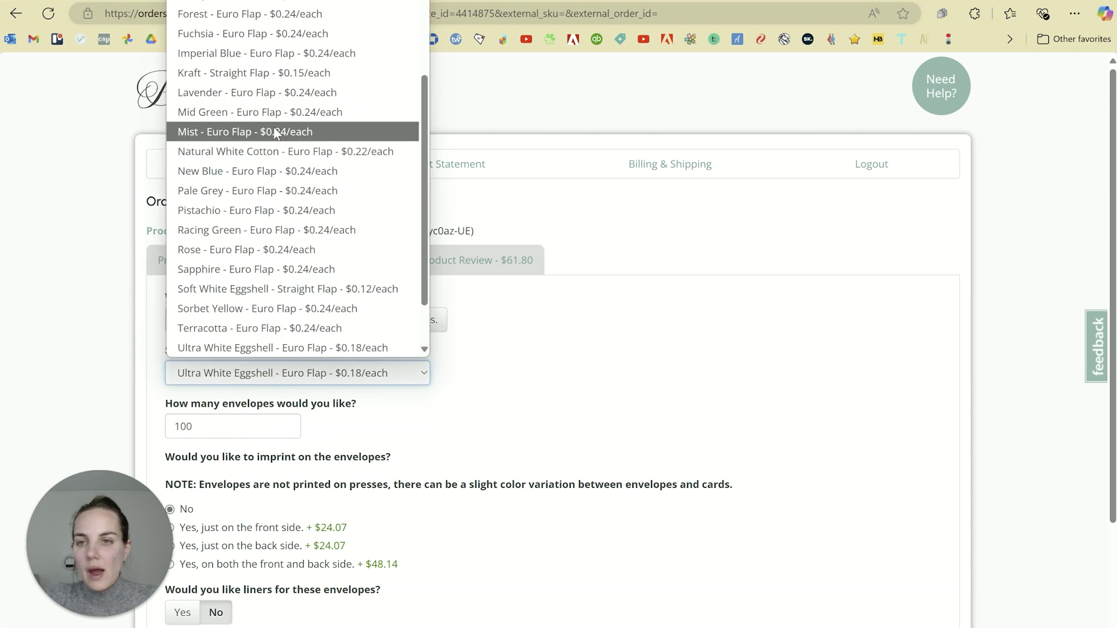
scroll(273, 136, up, 3)
click(254, 61)
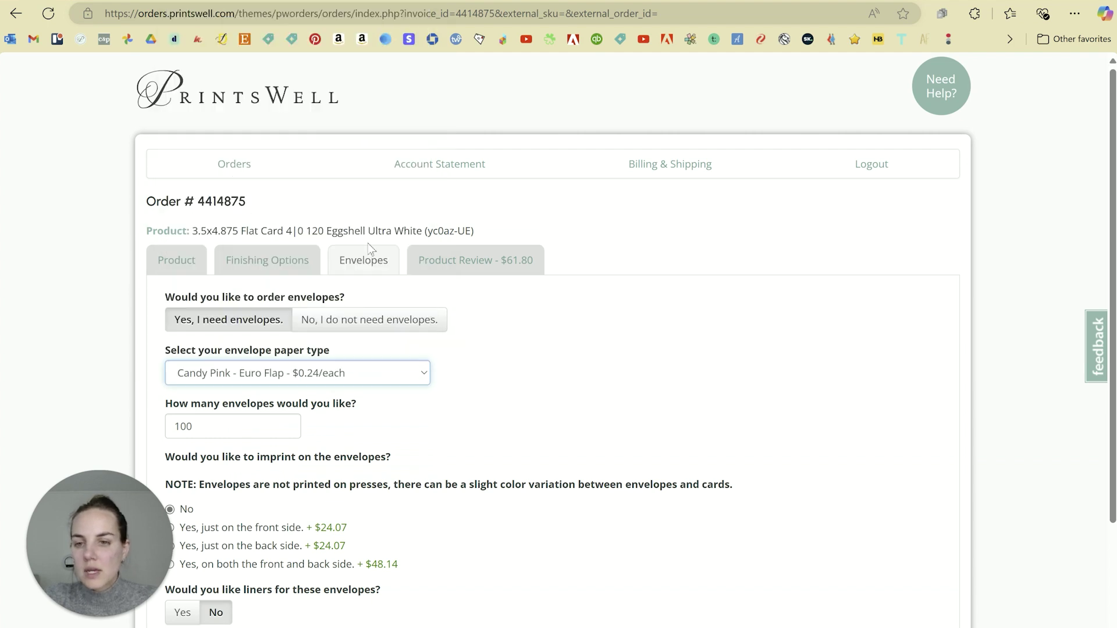
scroll(264, 457, down, 2)
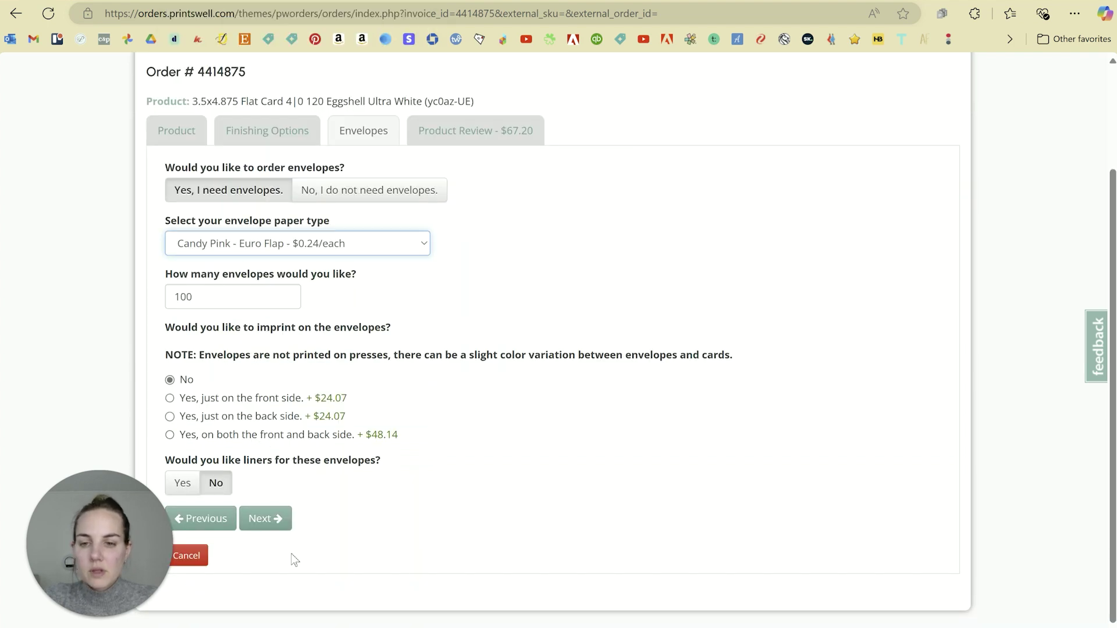
click(269, 519)
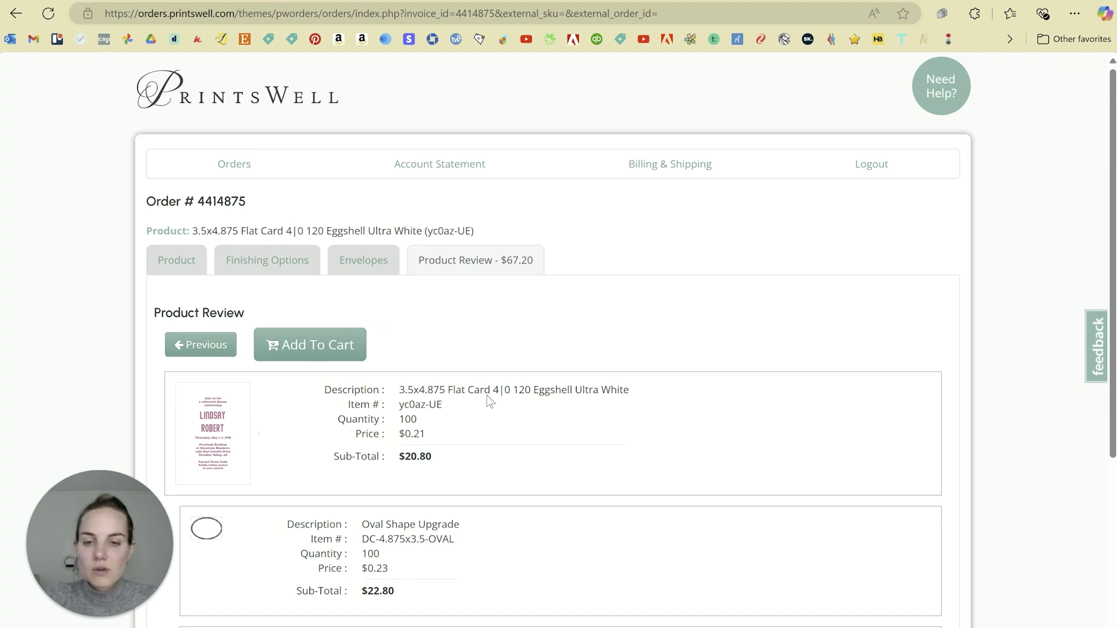
scroll(488, 399, down, 4)
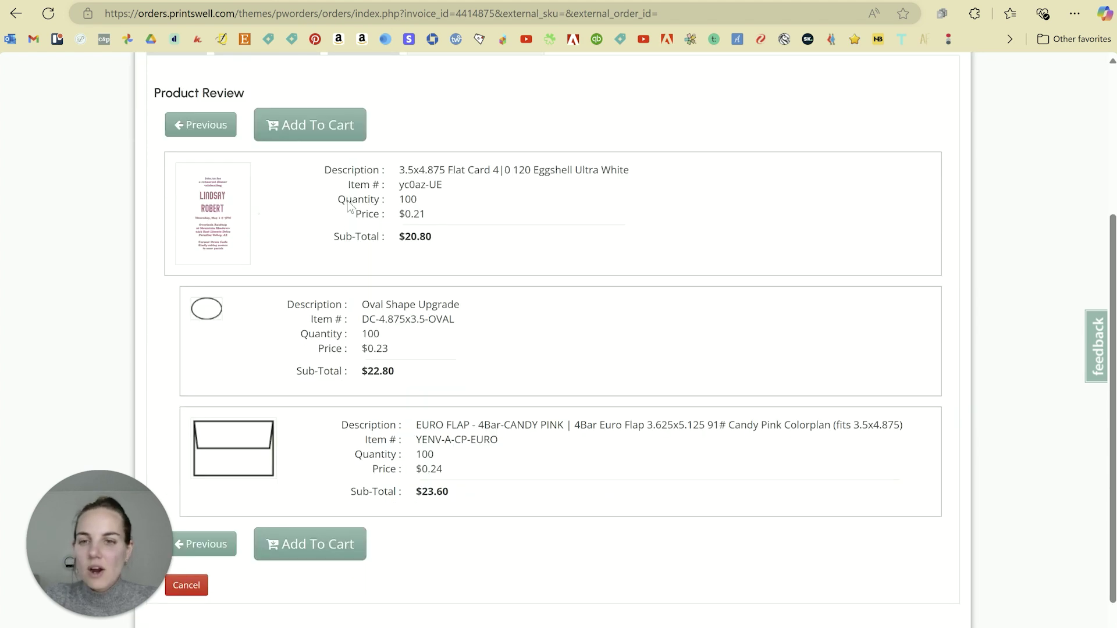
Check the small flat card's size, paper and Candy Pink envelope in the product review, and add the configured product to the cart.
drag(405, 170, 487, 170)
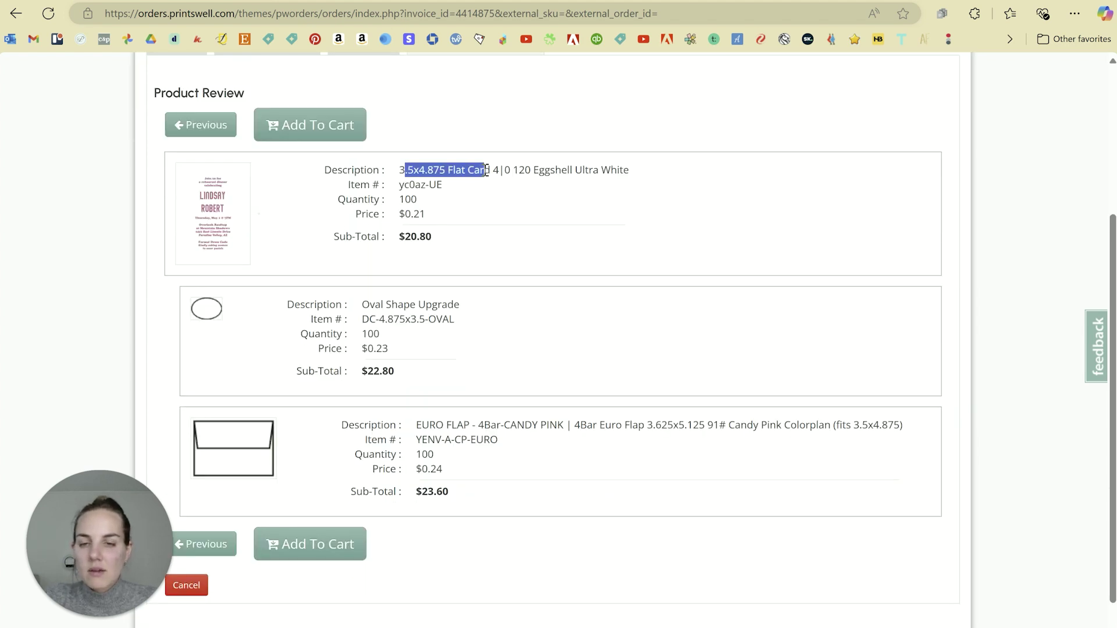
click(462, 174)
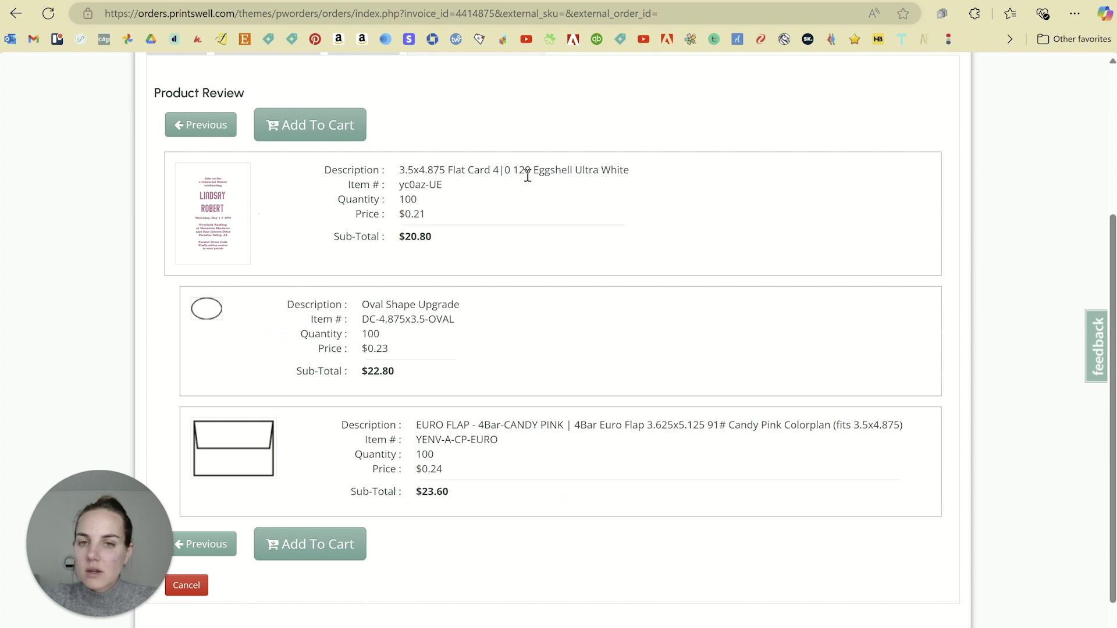
drag(519, 173, 651, 174)
click(651, 169)
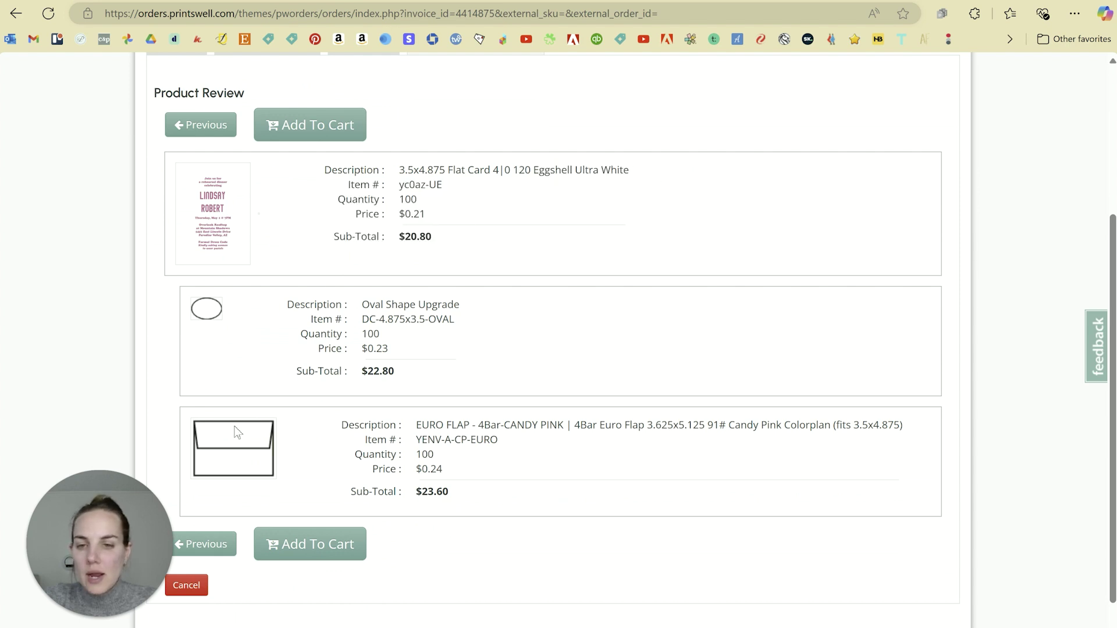
drag(497, 426, 580, 421)
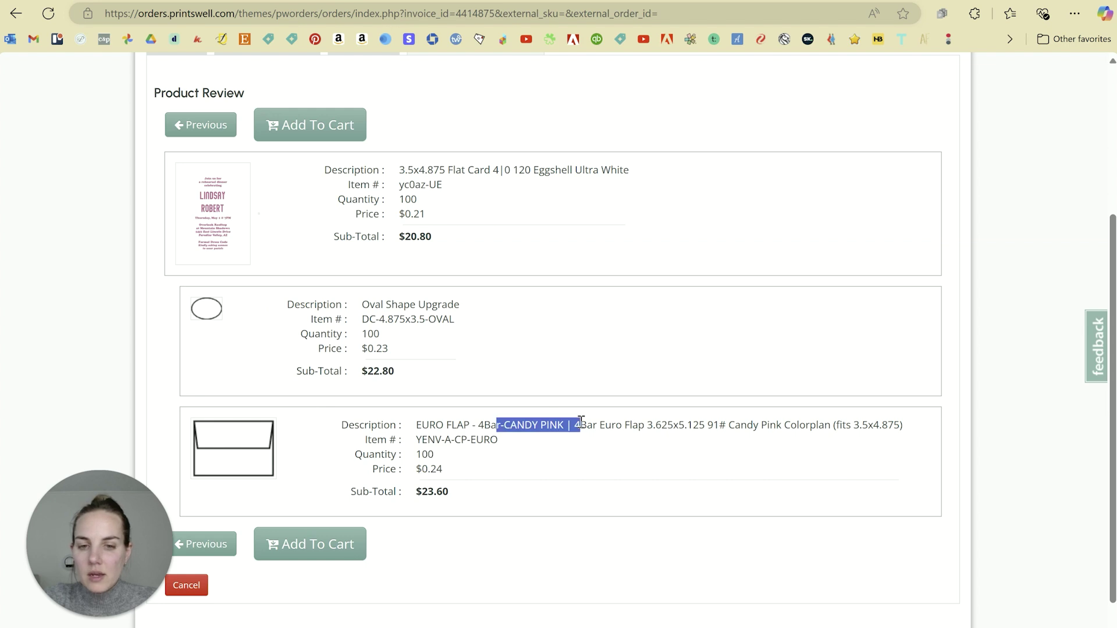
click(581, 421)
click(291, 542)
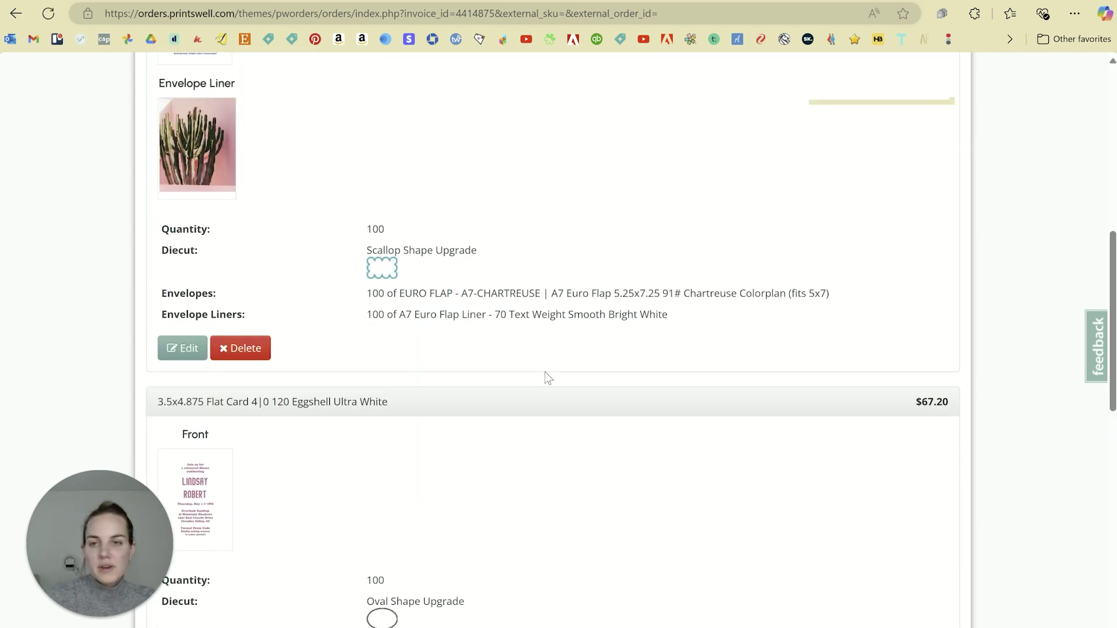
Review both flat cards with their die cuts, envelopes and liner in the cart, along with the order summary.
scroll(545, 372, down, 8)
scroll(548, 377, up, 5)
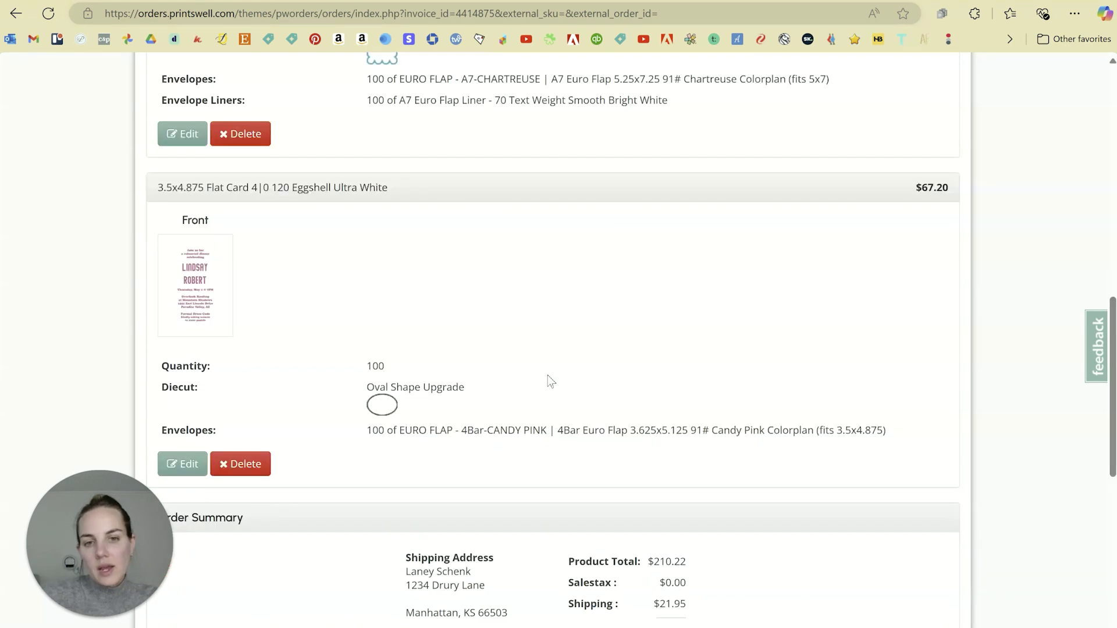
scroll(551, 382, up, 10)
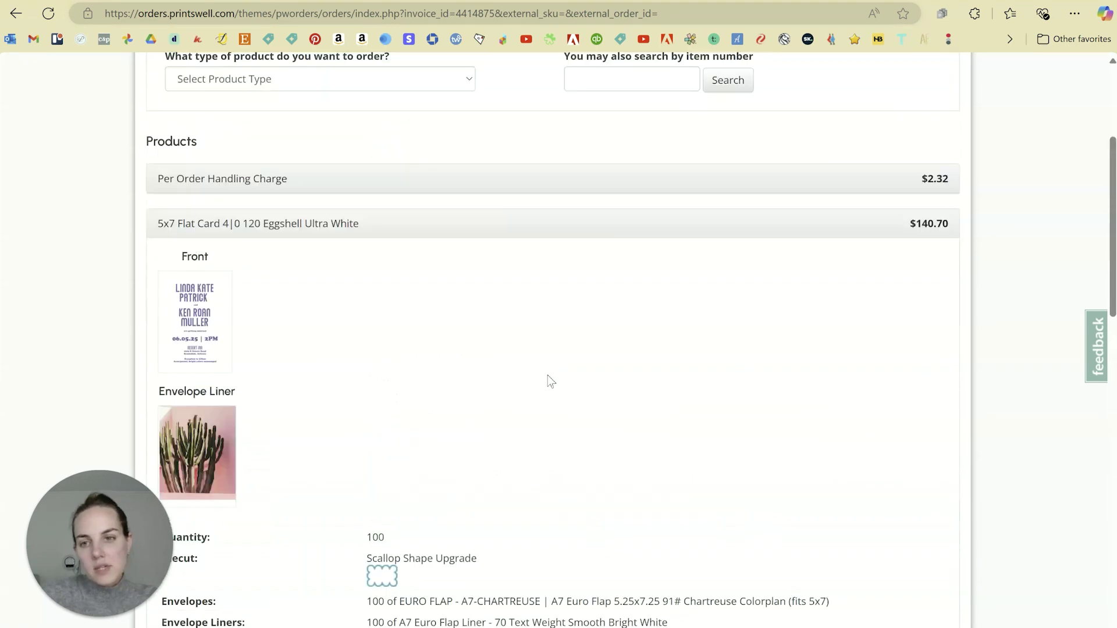
scroll(547, 377, up, 2)
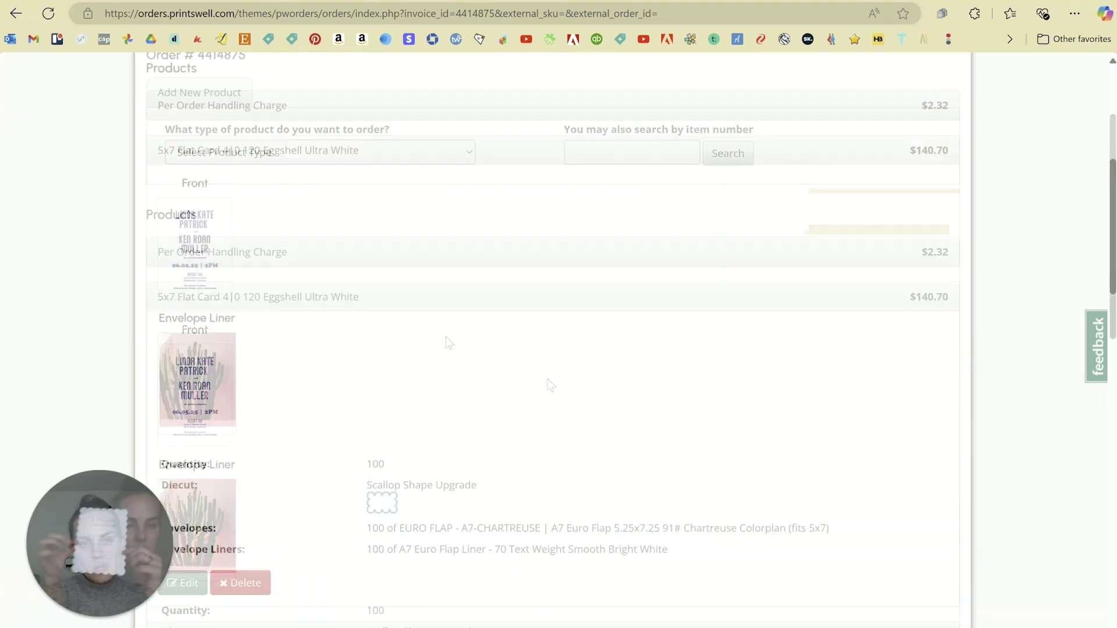